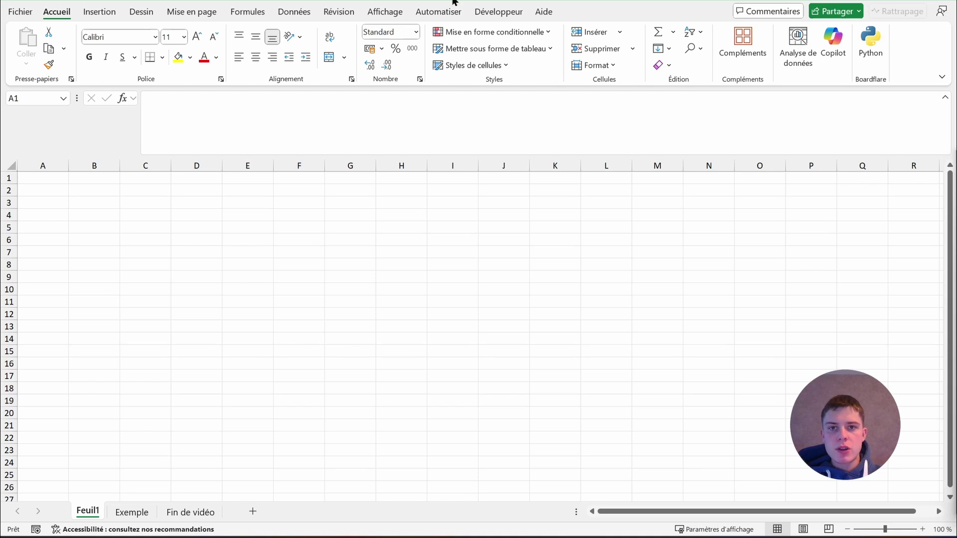
- Join the Microsoft 365 Insider program on the Canal bêta channel and accept its terms and conditions
key(alt+q)
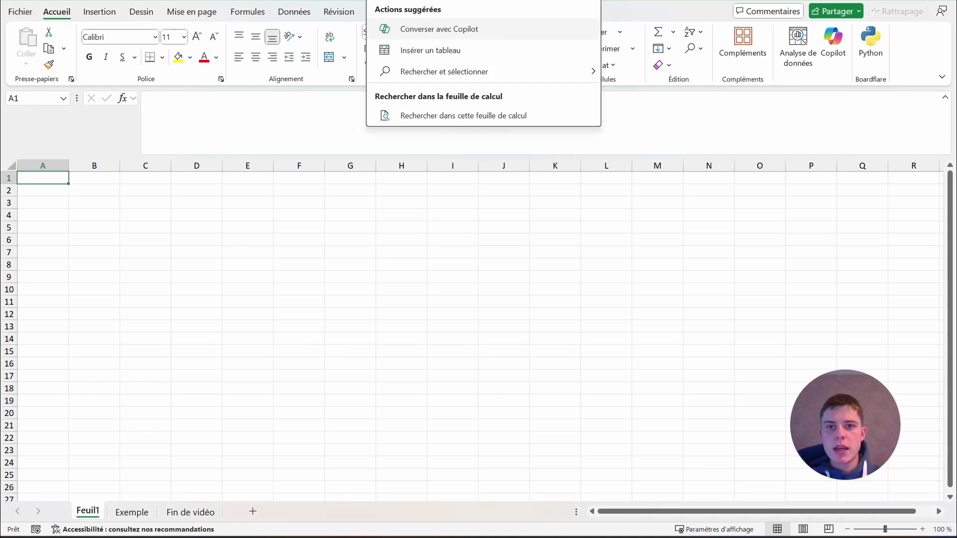
text(Insider)
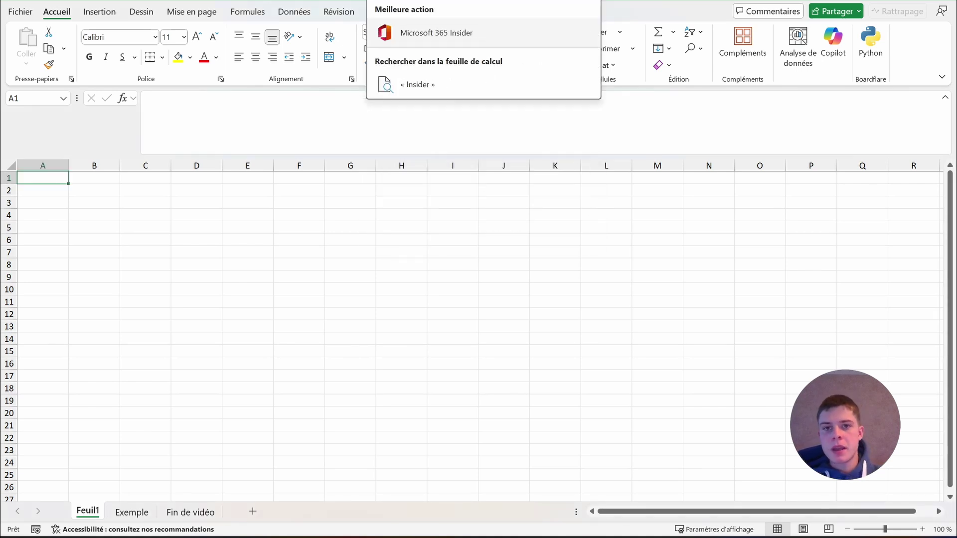
click(468, 34)
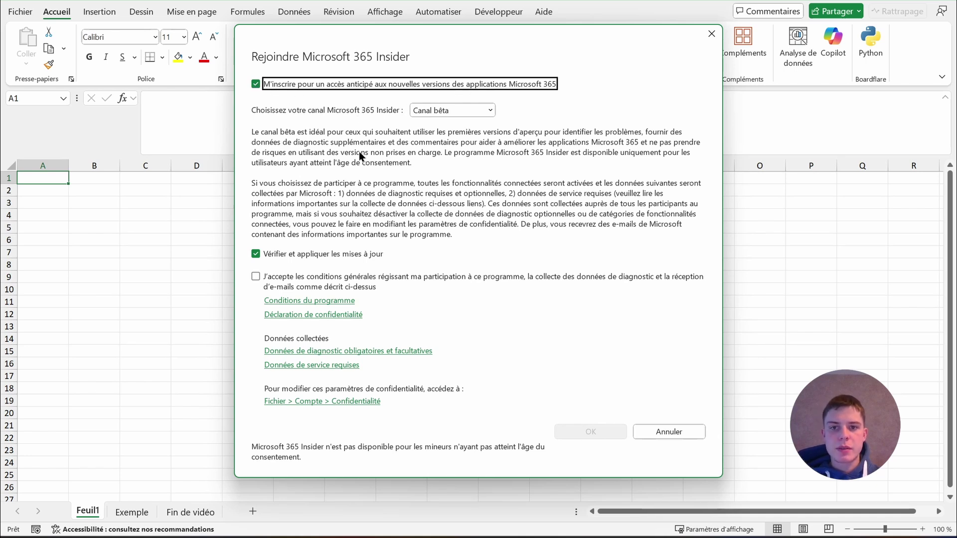
click(488, 110)
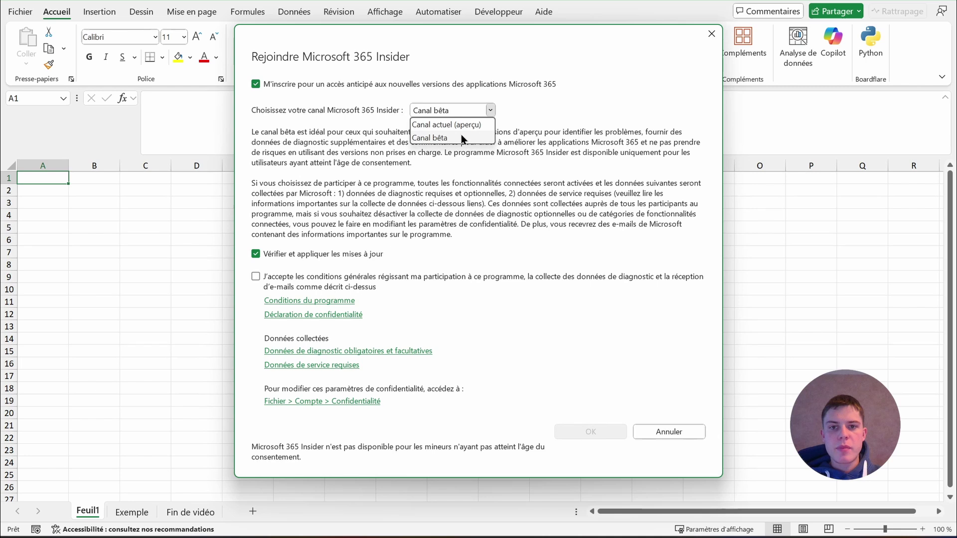
click(462, 138)
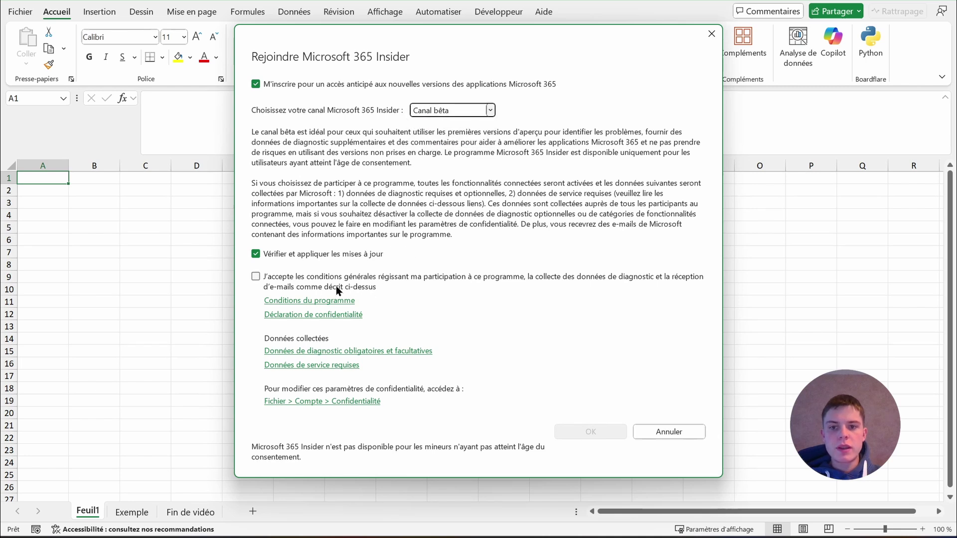
click(283, 284)
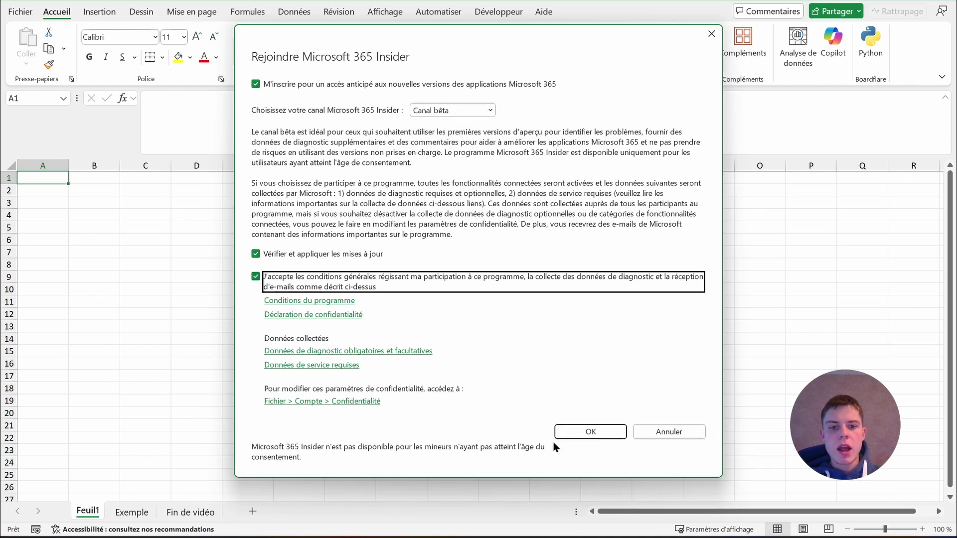
click(591, 432)
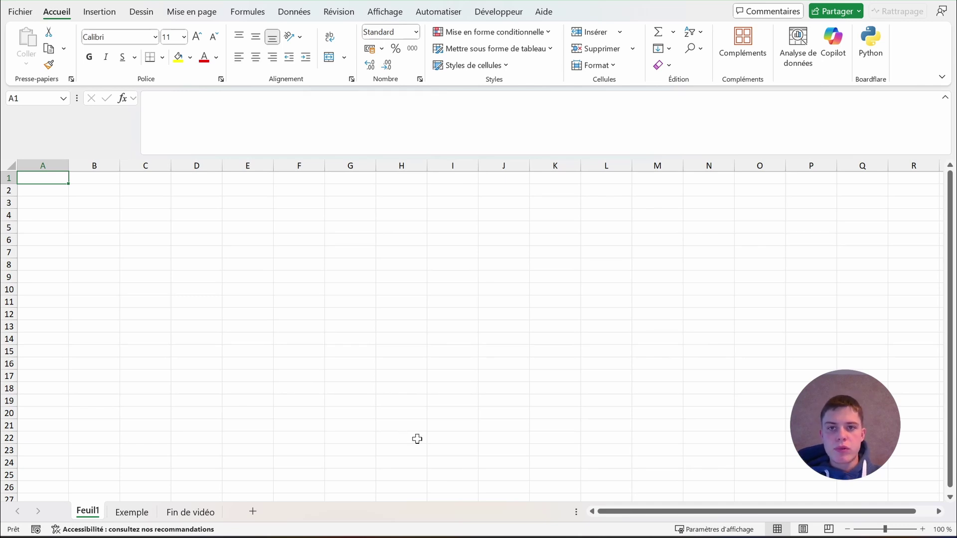
click(257, 13)
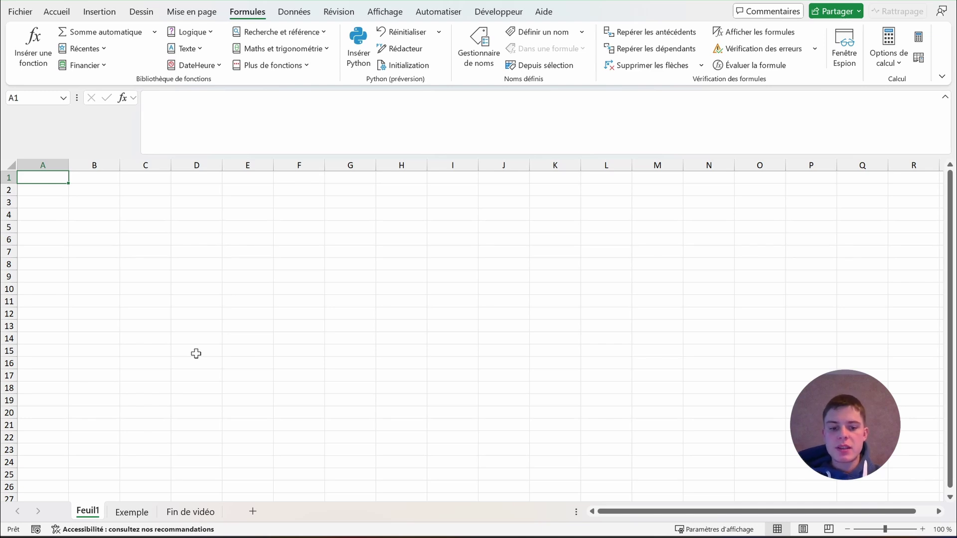
text(=)
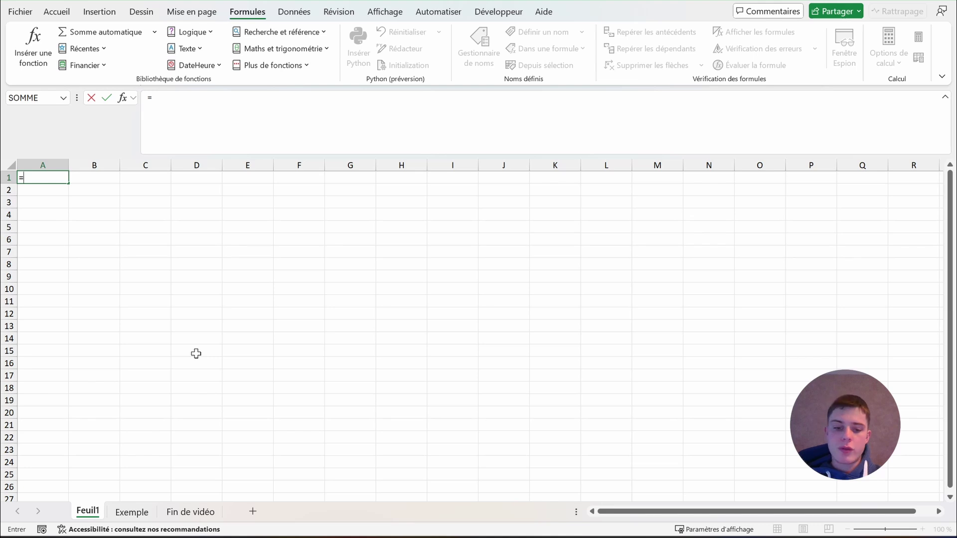
text(SOMME)
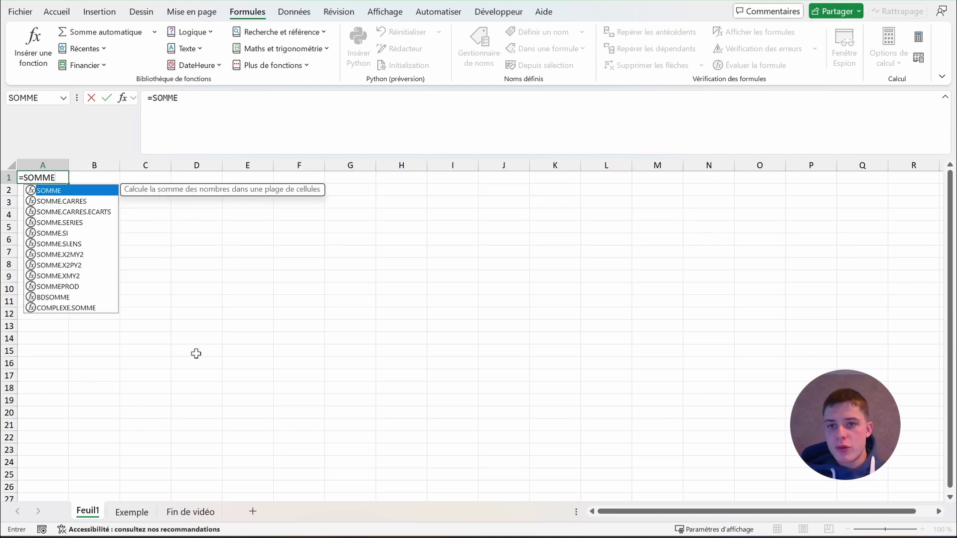
click(64, 179)
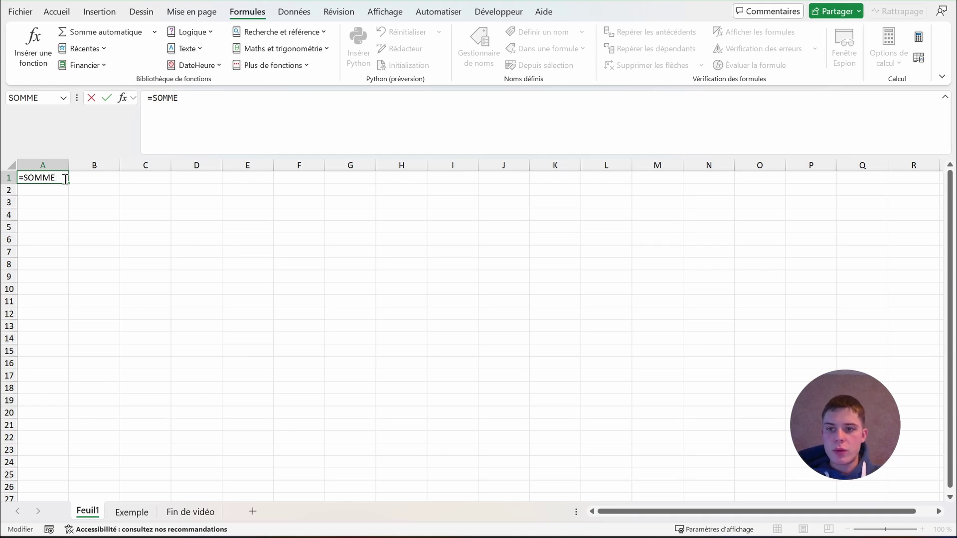
key(BackSpace)
key(BackSpace)
key(BackSpace)
key(BackSpace)
key(BackSpace)
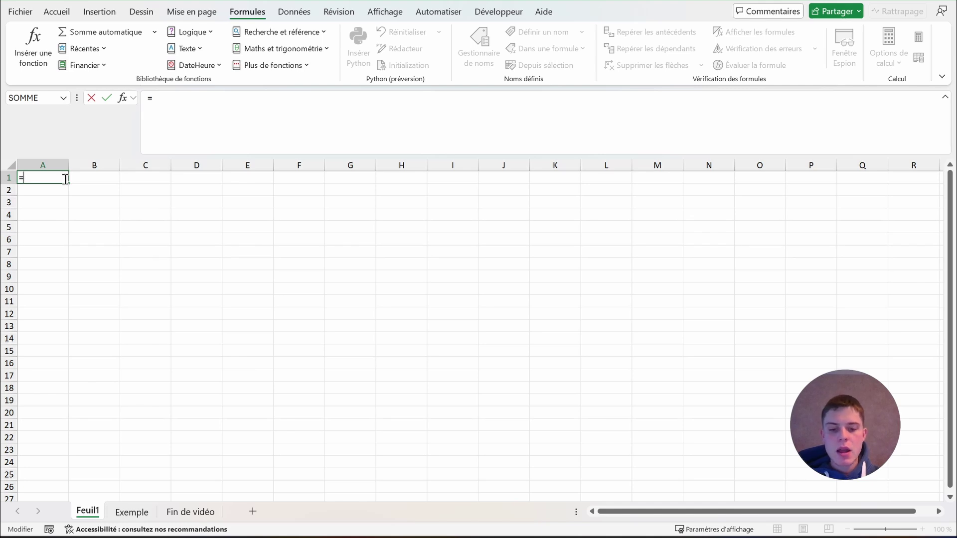
- Start a Python formula in cell A1 of Feuil1 with the PY function
text(PY)
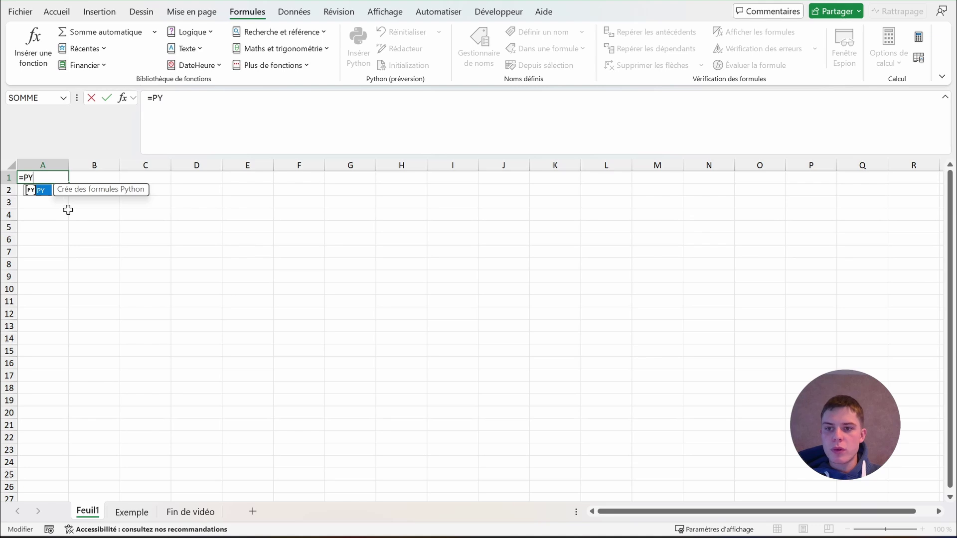
double_click(43, 190)
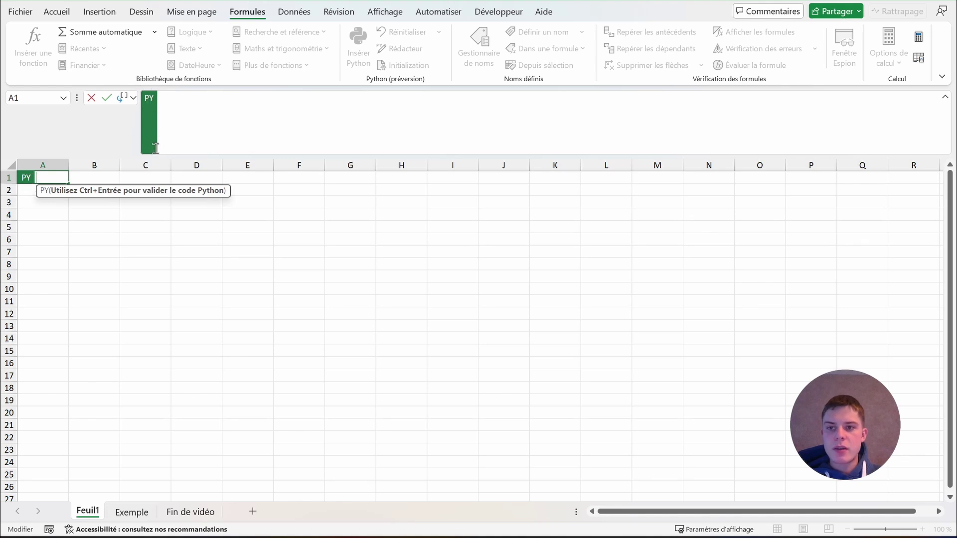
click(184, 108)
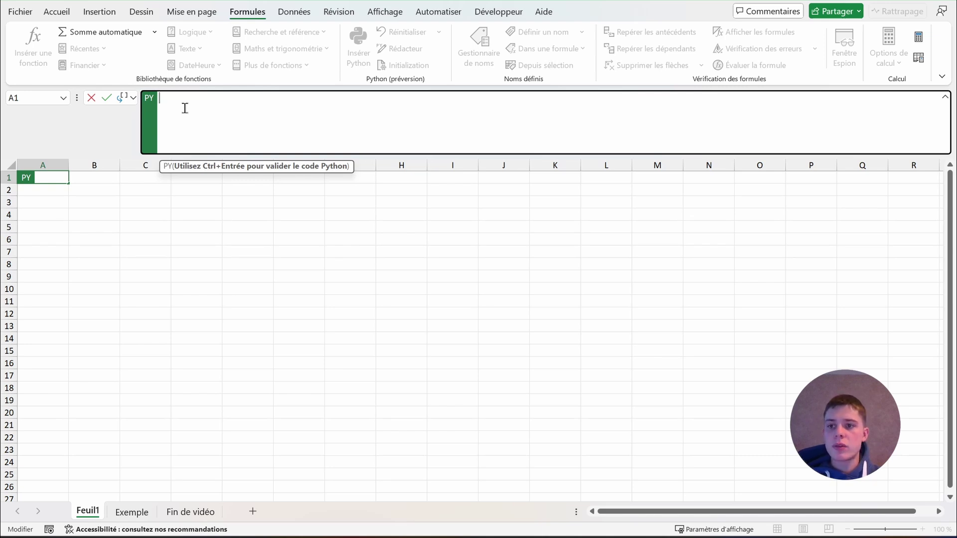
click(48, 178)
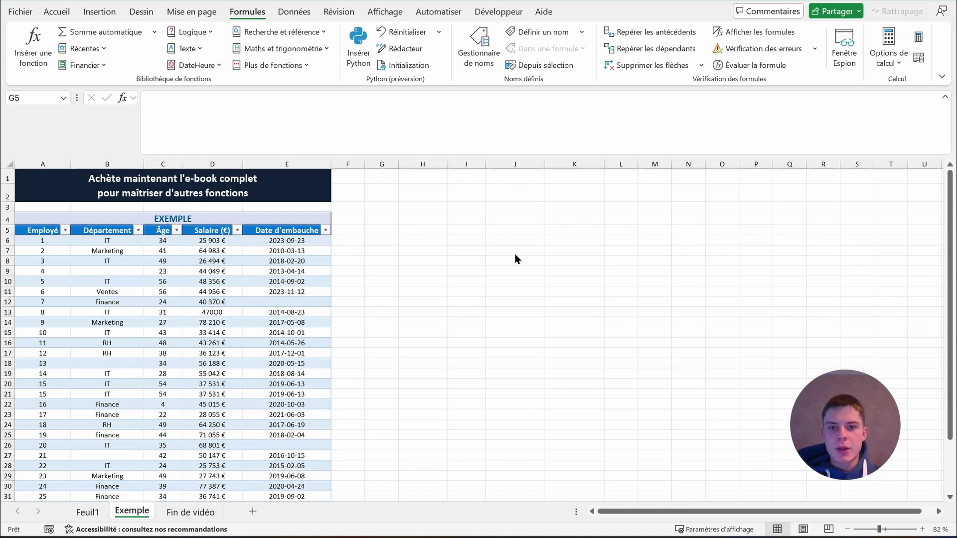
- Start a Python formula in cell G5 of the Exemple sheet with the assignment "df ="
click(417, 230)
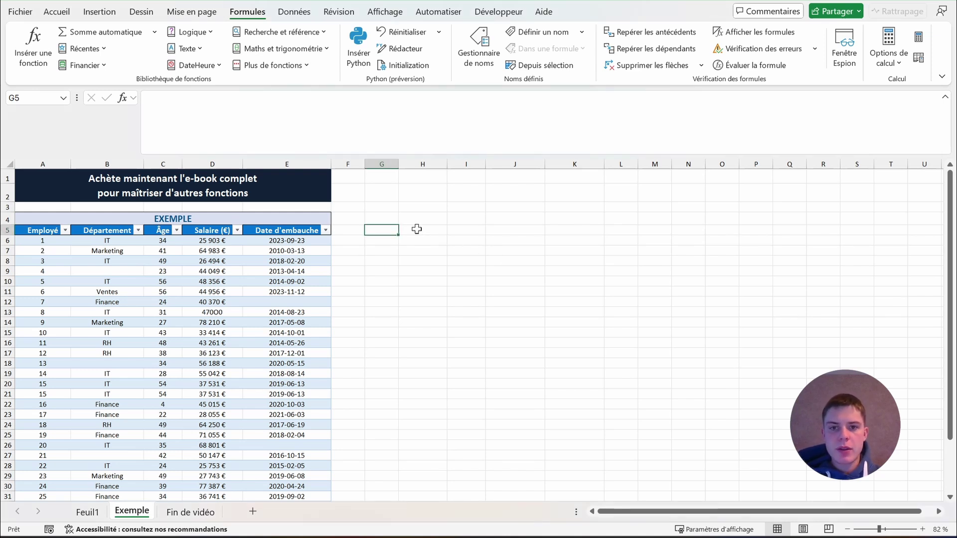
text(=PY)
key(Tab)
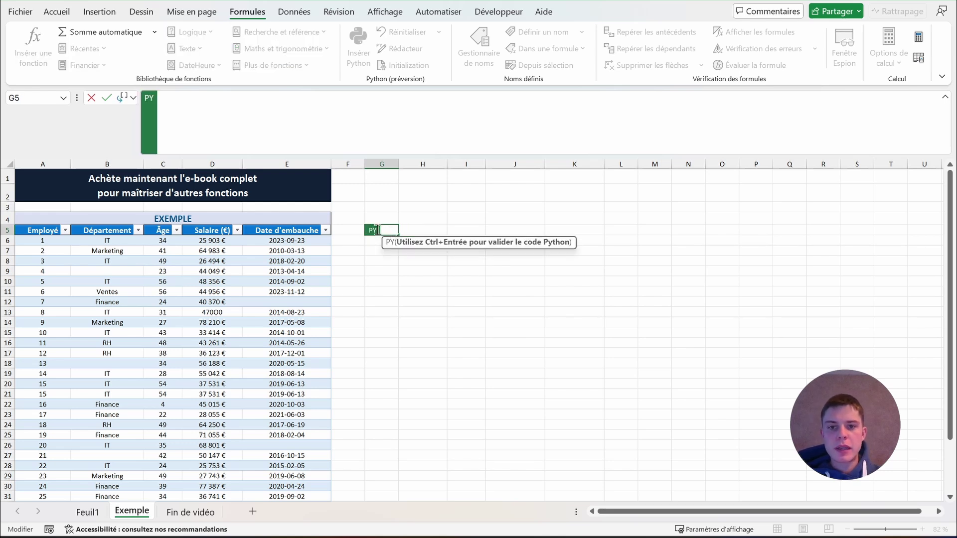
click(289, 128)
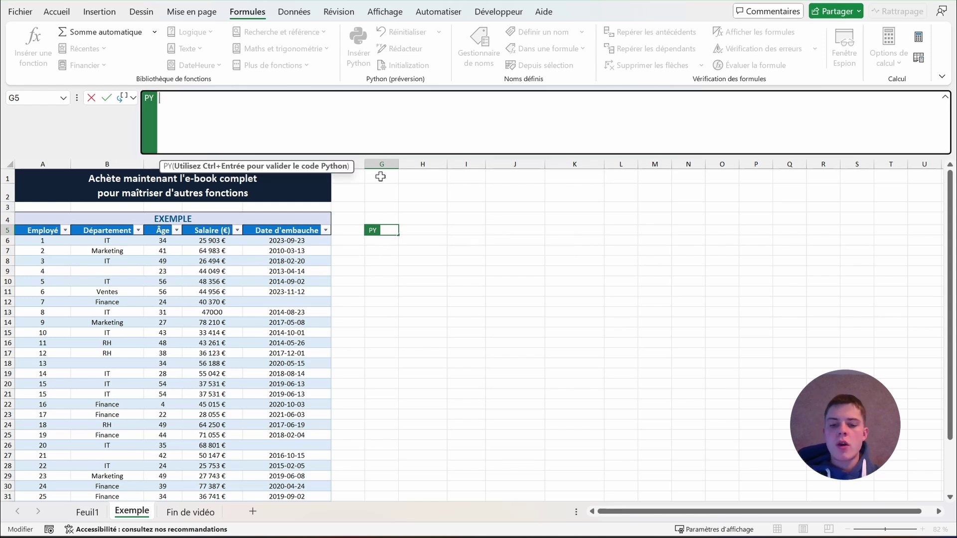
text(df =)
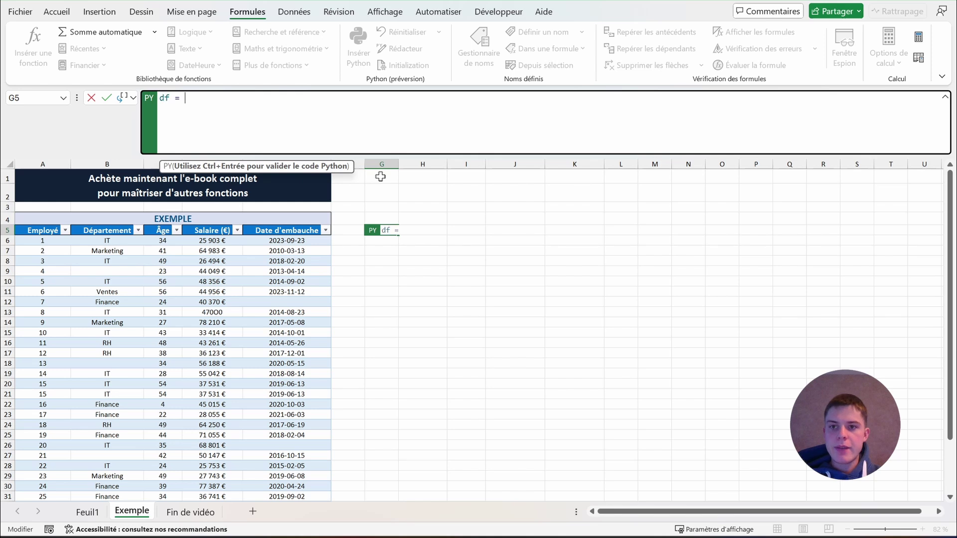
double_click(165, 98)
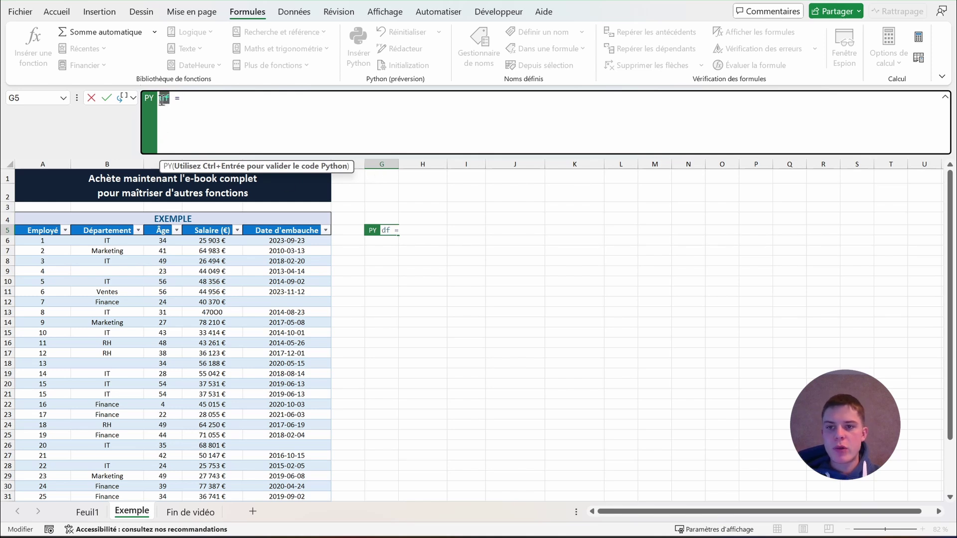
click(195, 100)
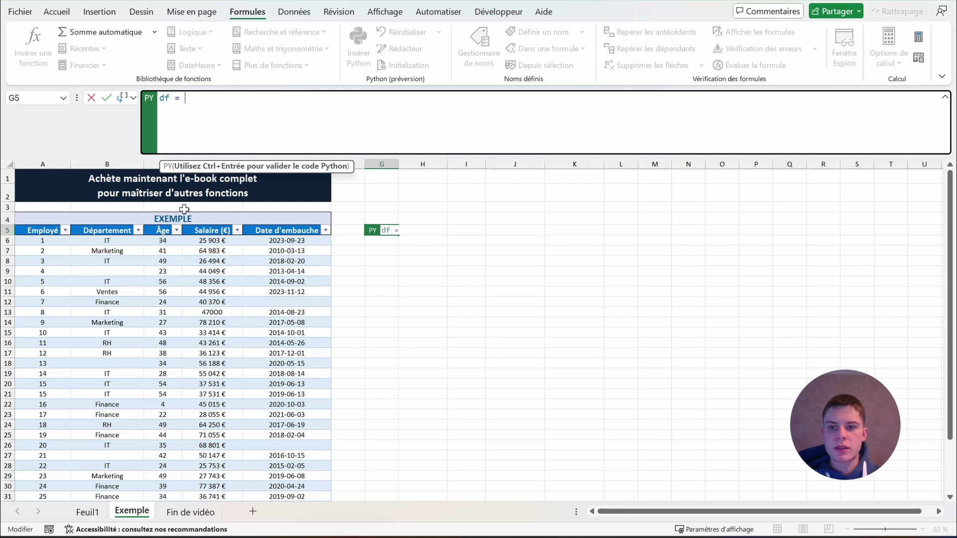
- Reference the whole employee table, from the Employé header to the last hire date, as the value of df
click(50, 230)
scroll(189, 314, down, 6)
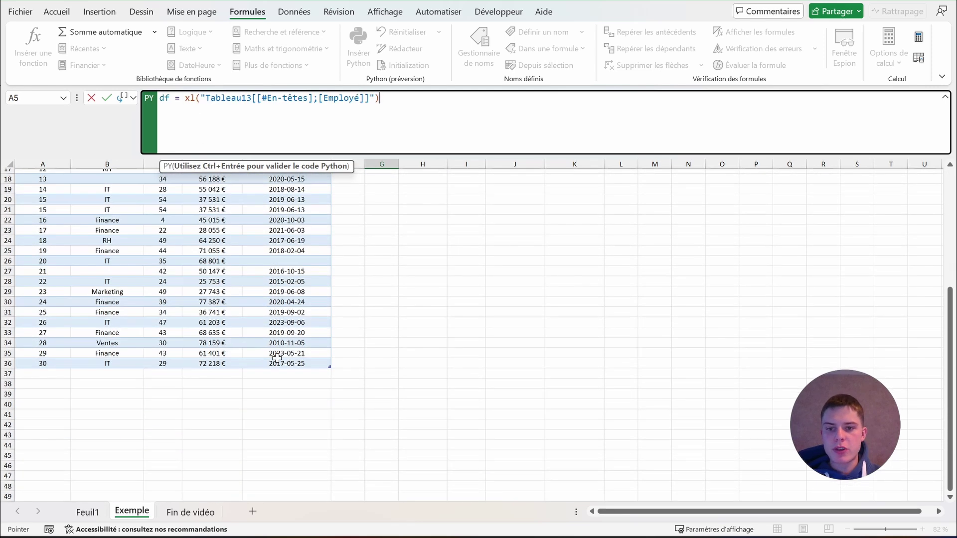
shift+click(294, 363)
scroll(294, 363, up, 5)
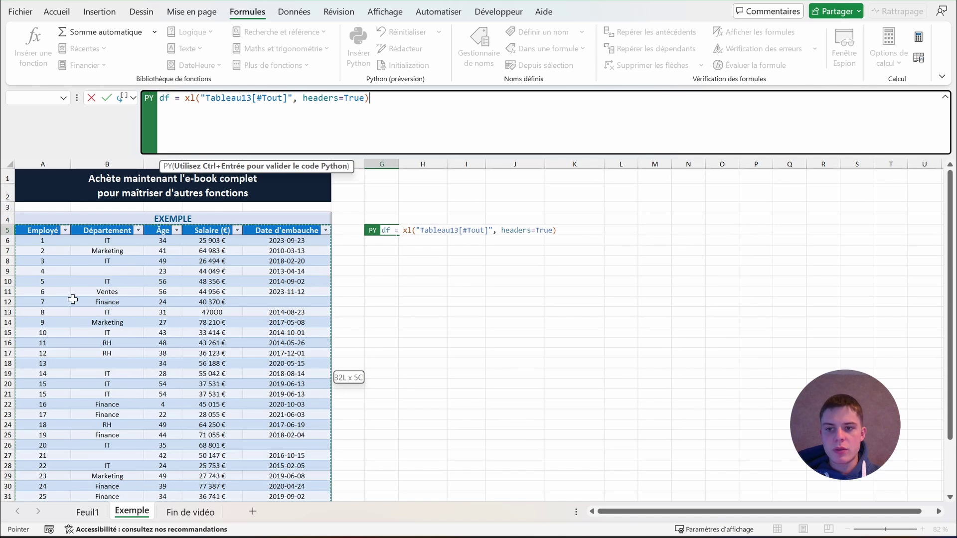
click(394, 99)
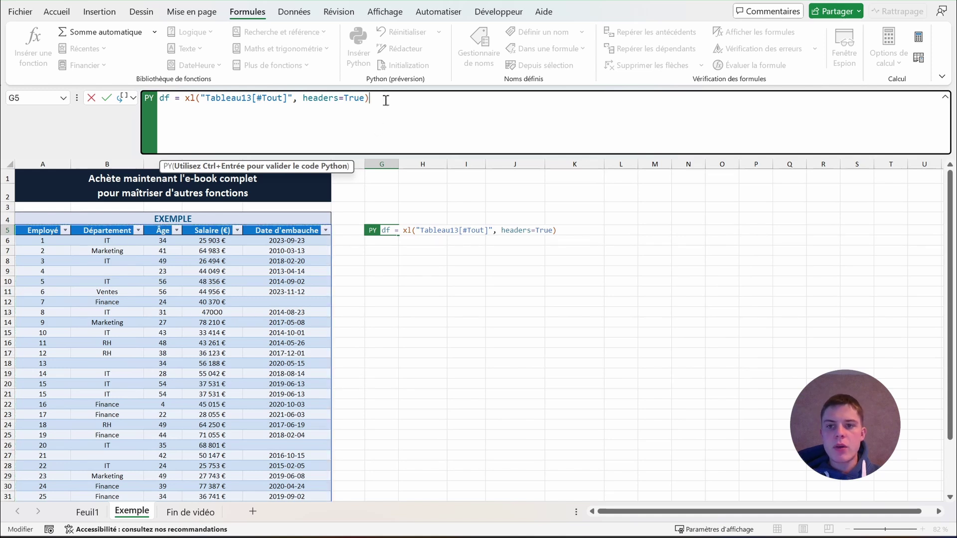
drag(207, 100, 302, 98)
click(352, 106)
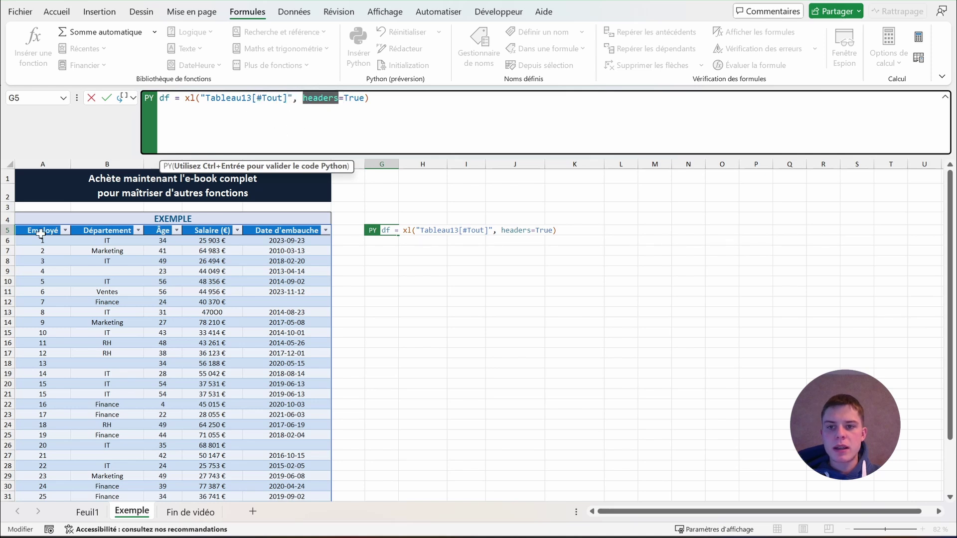
click(375, 105)
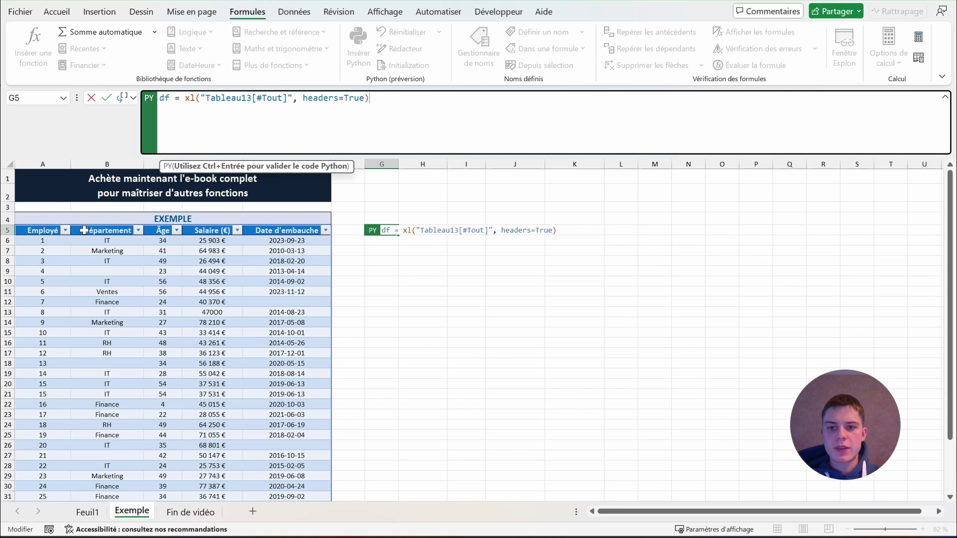
double_click(367, 98)
click(516, 151)
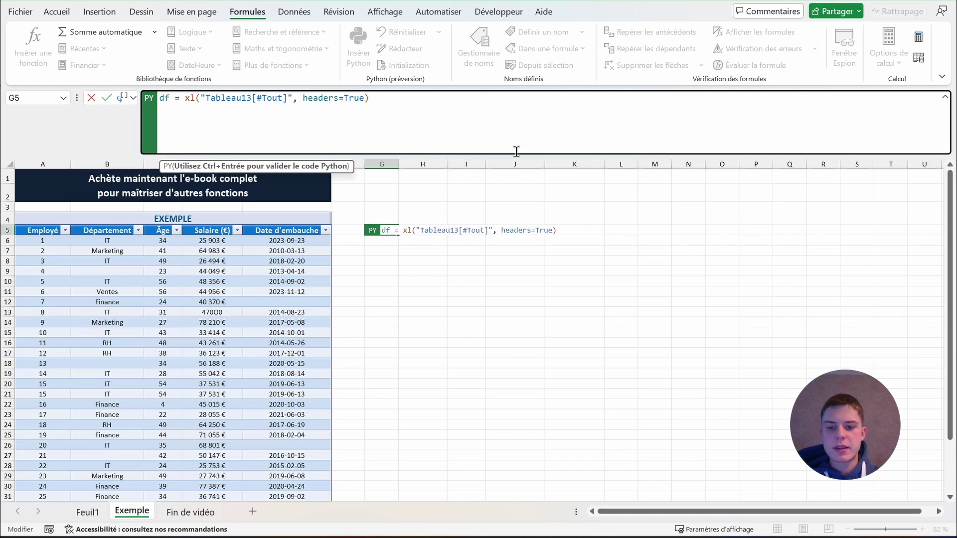
key(Return)
key(BackSpace)
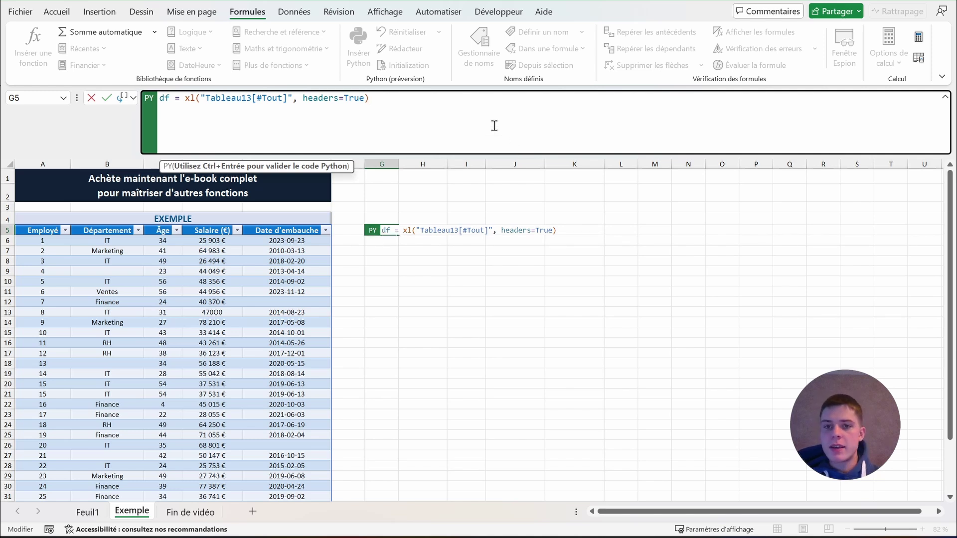
key(Return)
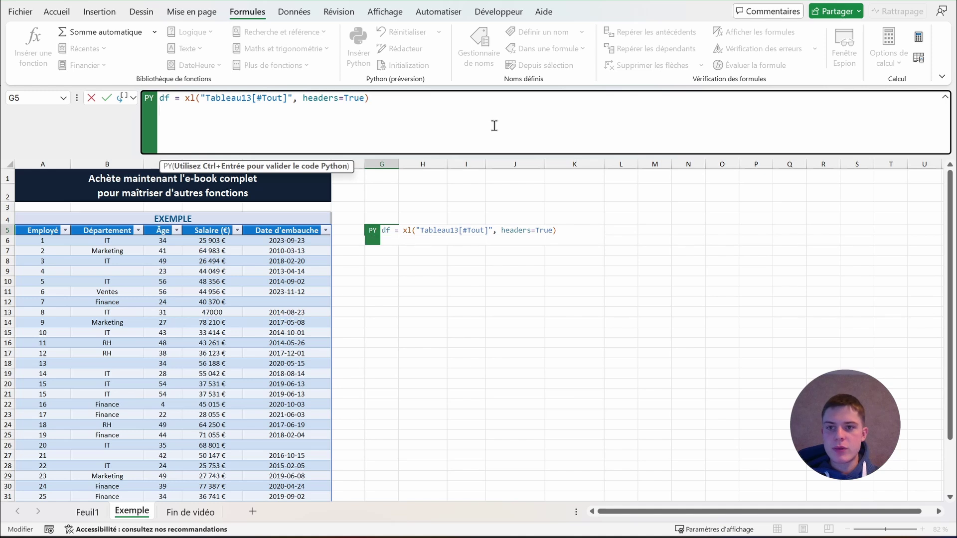
key(BackSpace)
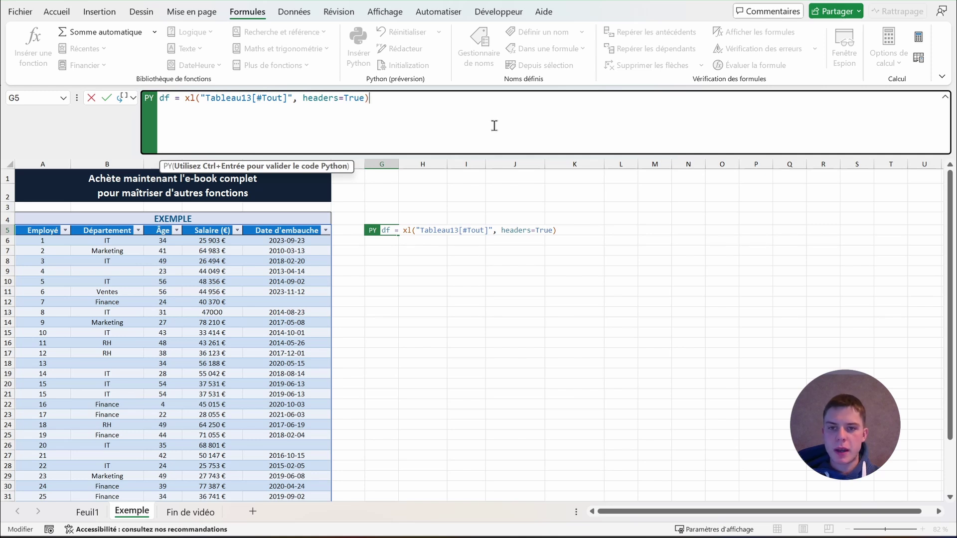
- Commit the Python code in cell G5 to load the employee table as a DataFrame, and select cell G3
key(ctrl+Return)
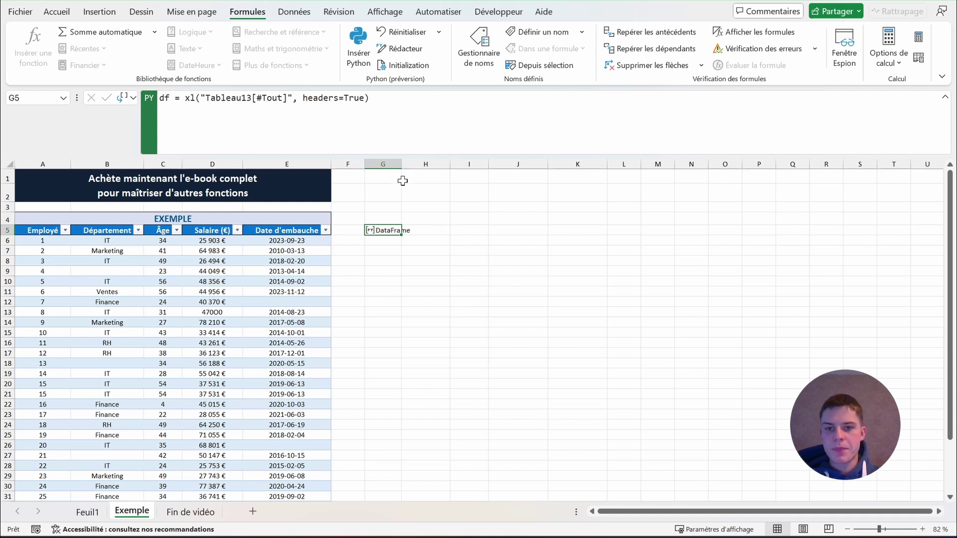
click(394, 230)
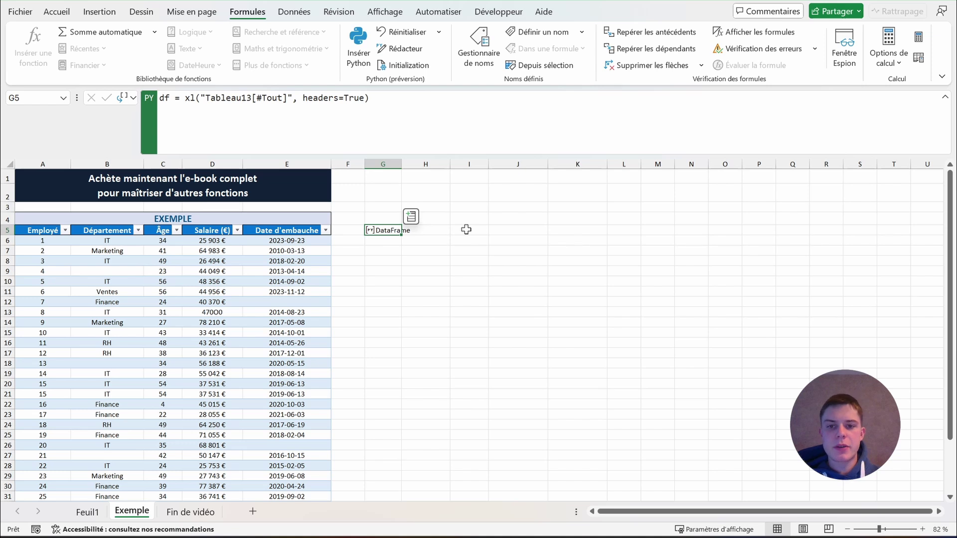
click(445, 258)
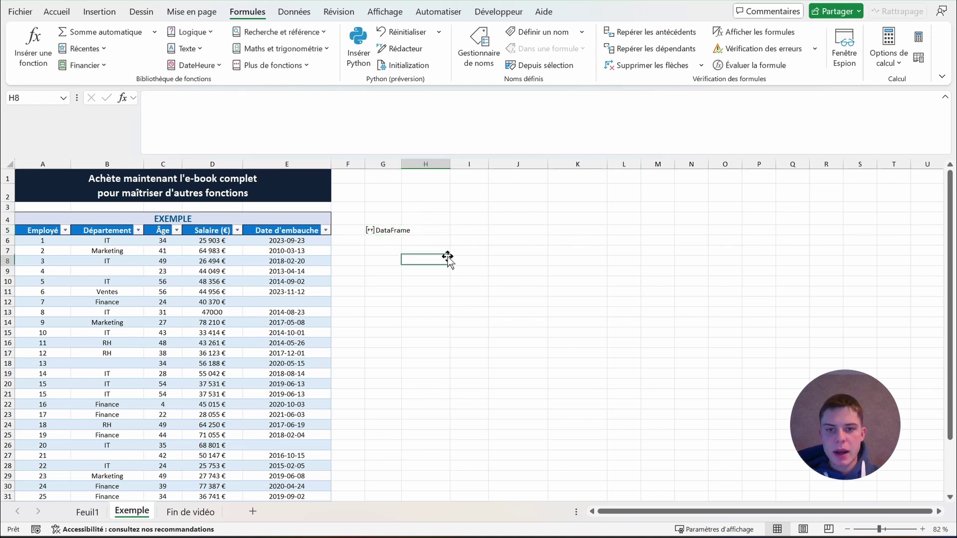
click(383, 207)
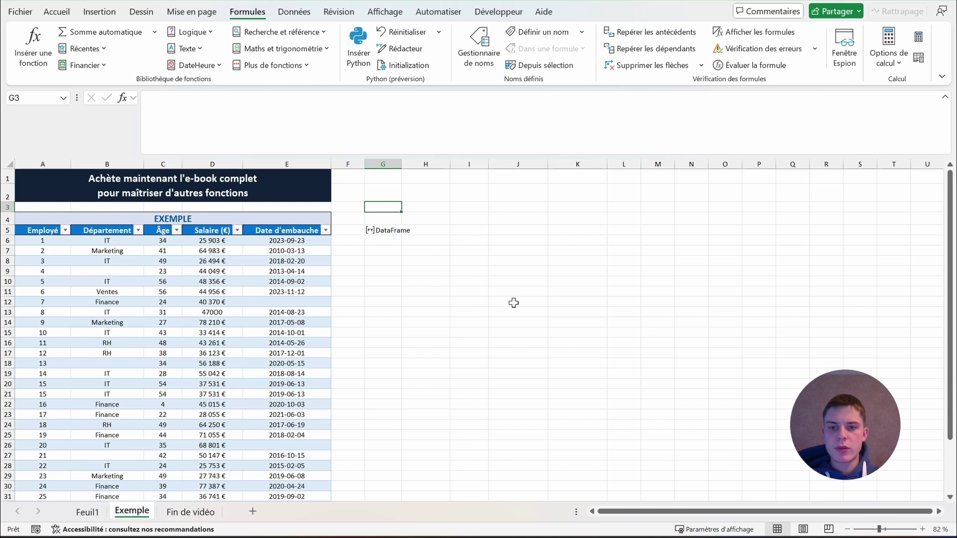
- Switch the Python output of cell G5 from a Python object to Excel values (Valeur Excel)
key(Down)
key(Down)
key(F2)
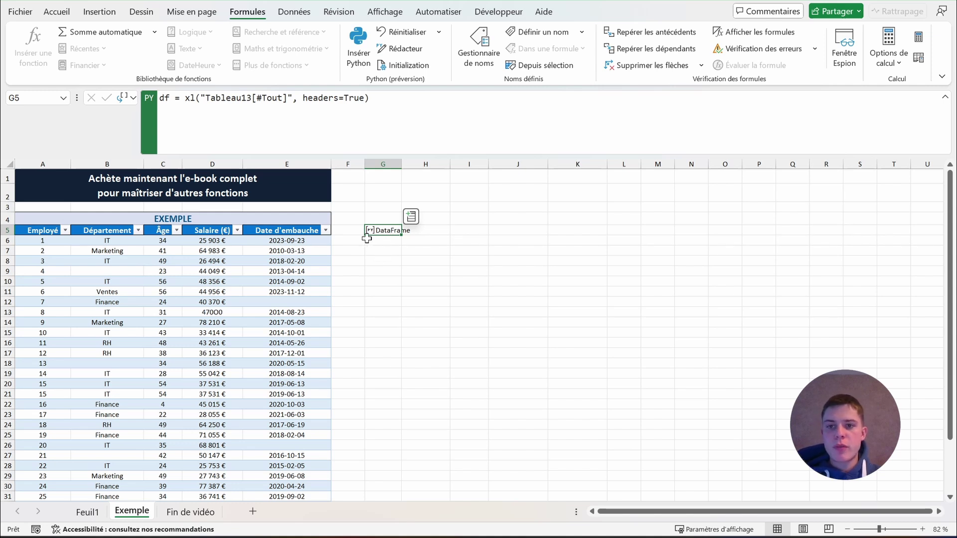
click(127, 100)
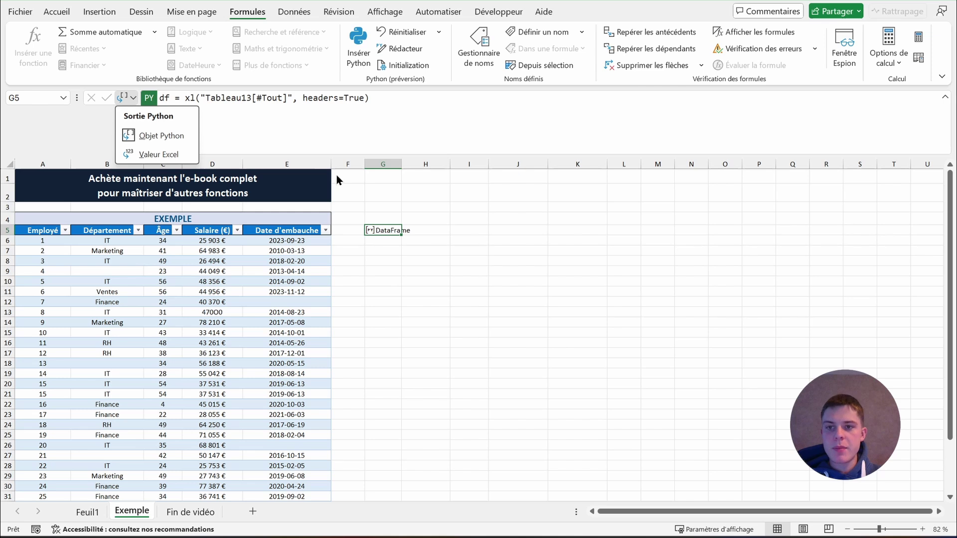
click(159, 154)
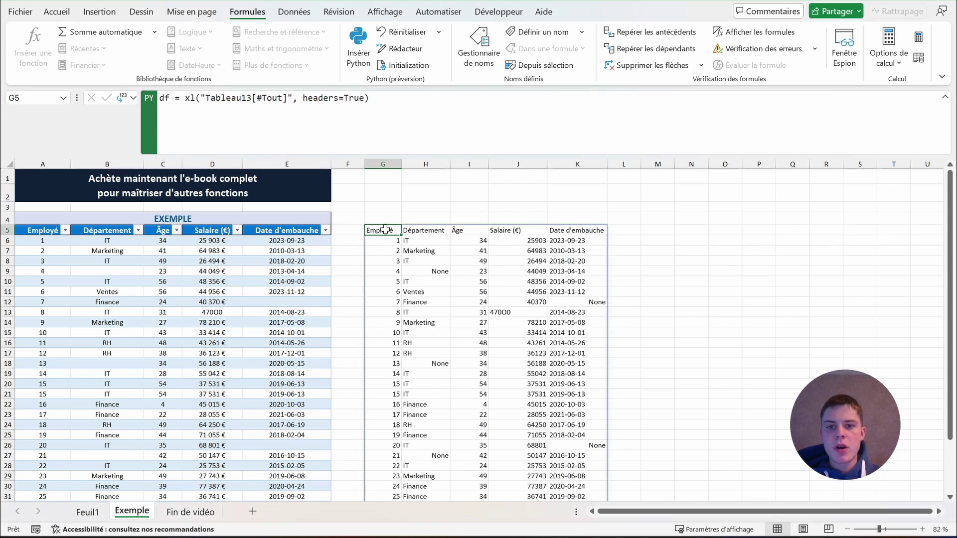
- Compare the DataFrame values spilled from G5 with the source employee table, checking how blank departments and hire dates are represented
scroll(385, 230, down, 1)
drag(387, 200, 579, 480)
scroll(573, 349, up, 2)
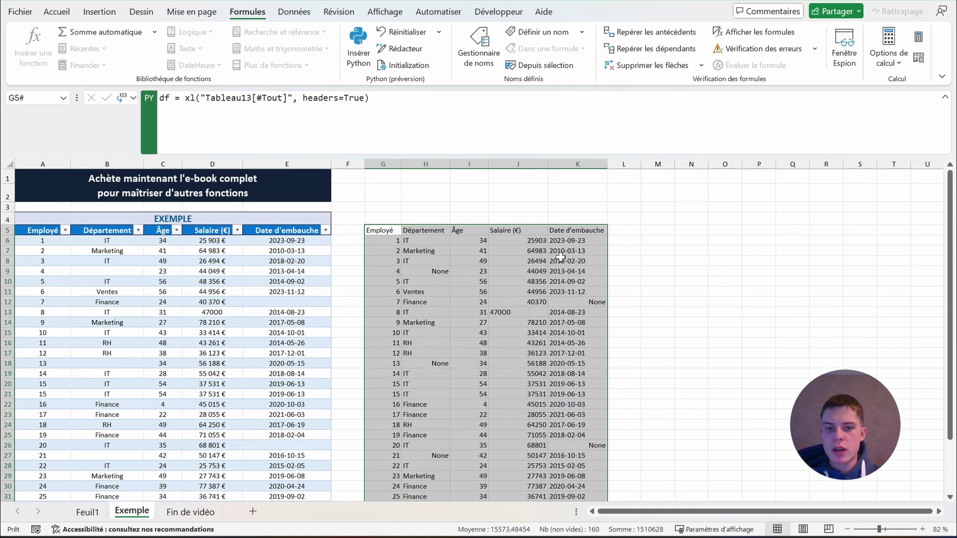
click(569, 281)
click(584, 304)
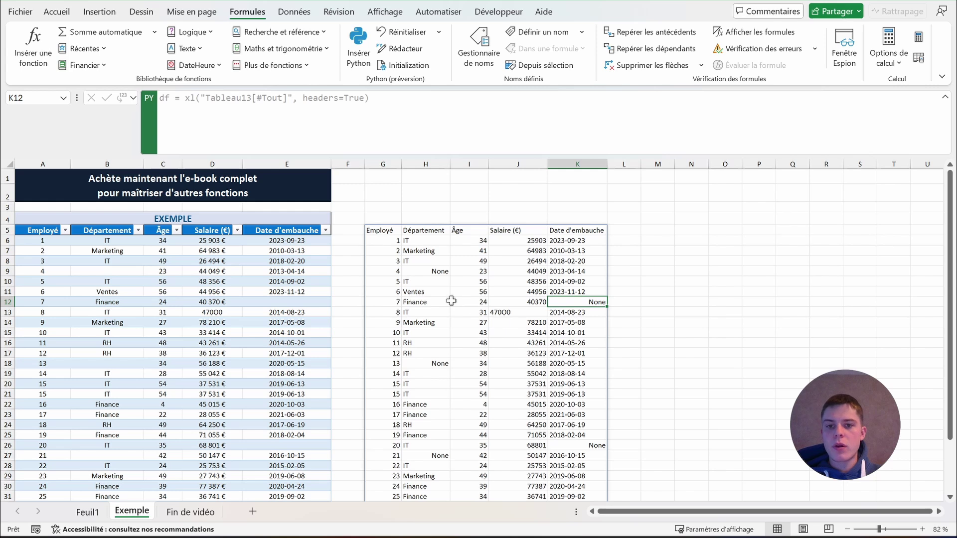
click(443, 270)
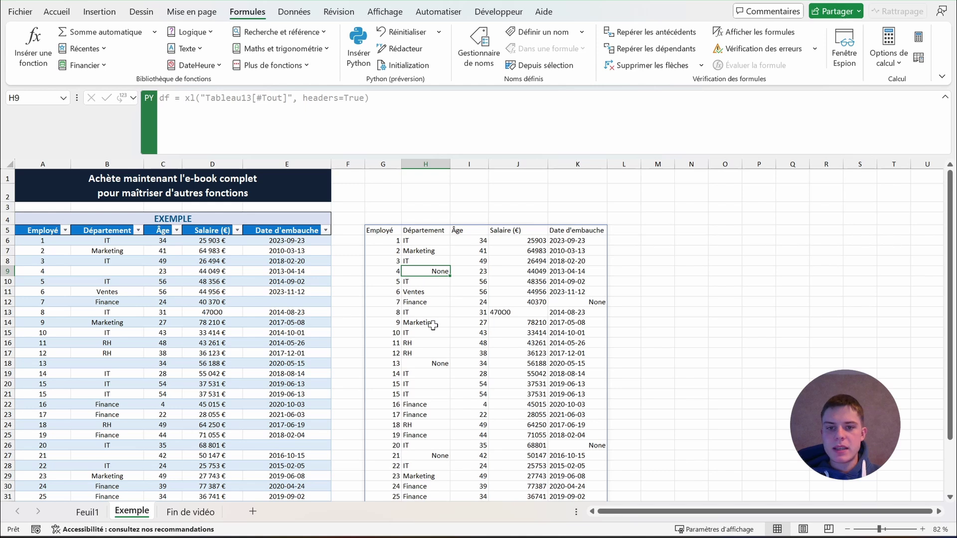
click(581, 302)
ctrl+click(442, 363)
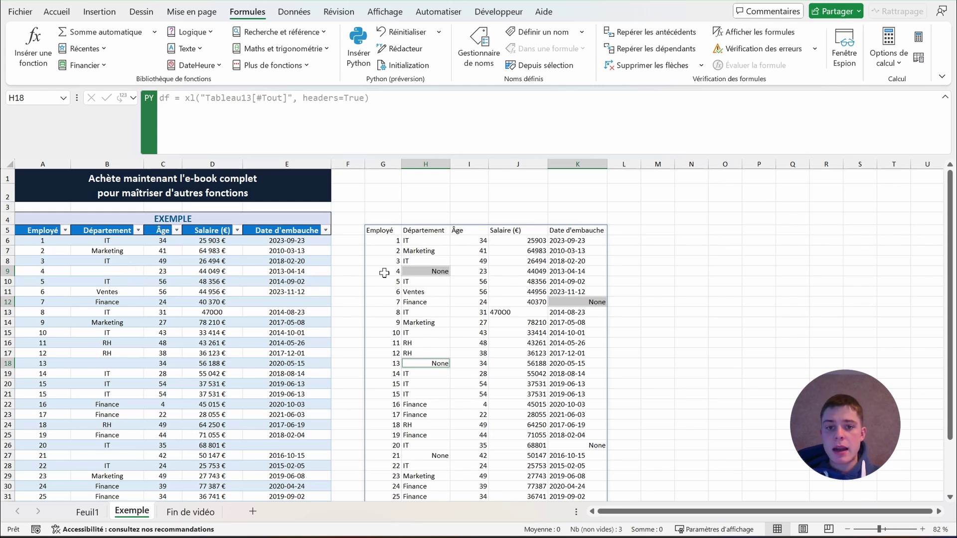
click(95, 273)
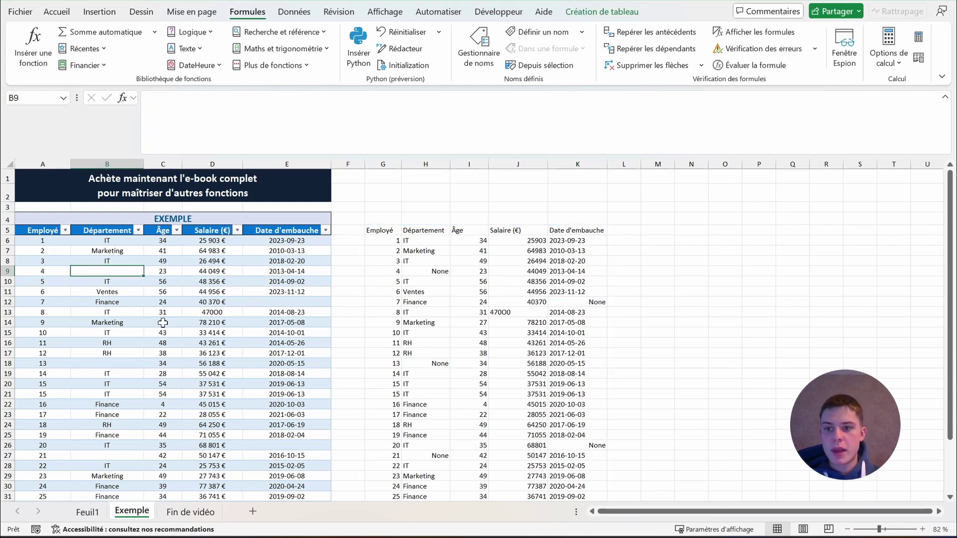
ctrl+click(282, 303)
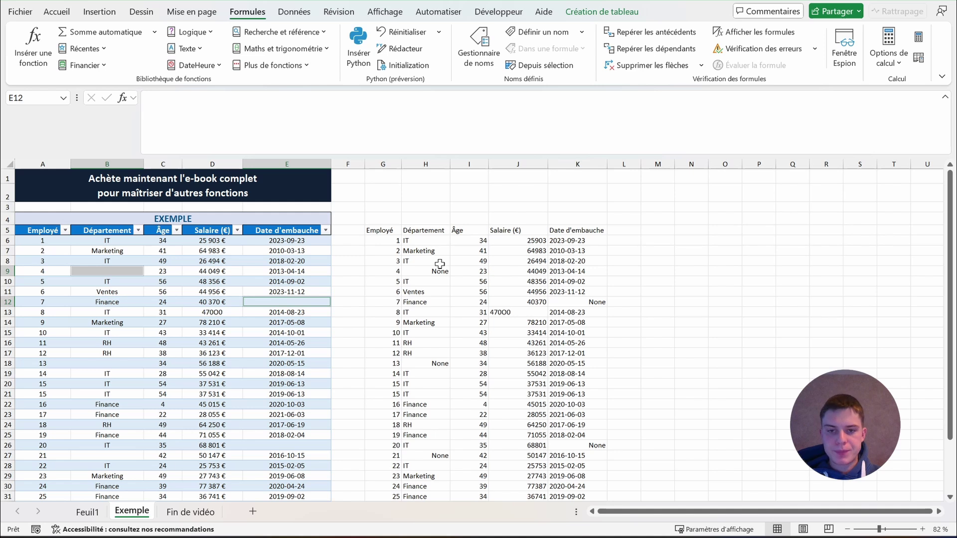
click(381, 231)
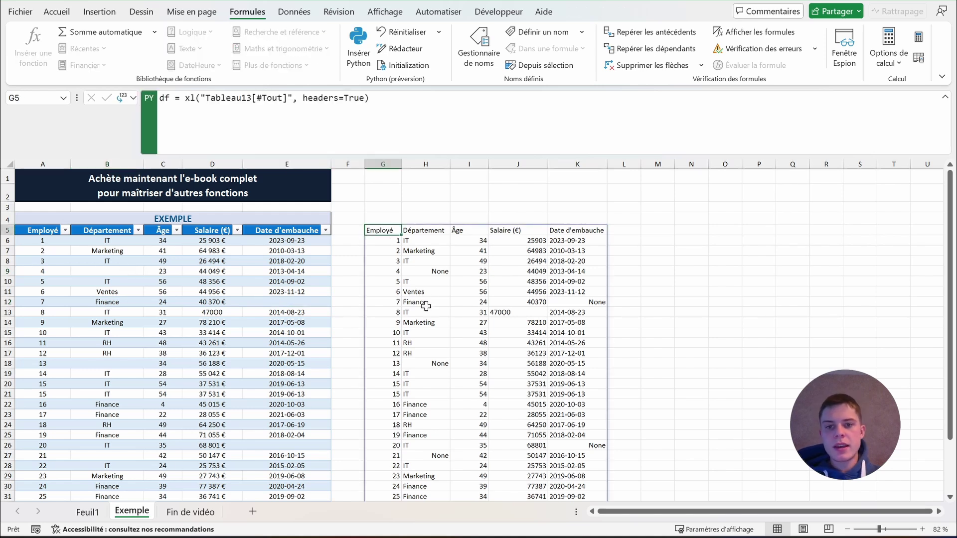
drag(52, 233, 322, 494)
- Add a second line, df['Âge'], to the Python code in G5 and commit it to output only the age column
click(378, 231)
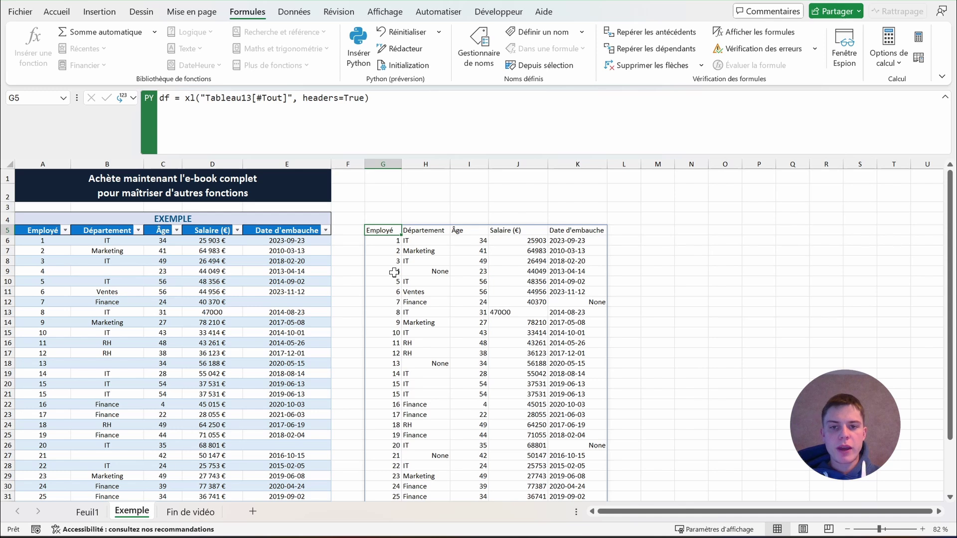
click(433, 114)
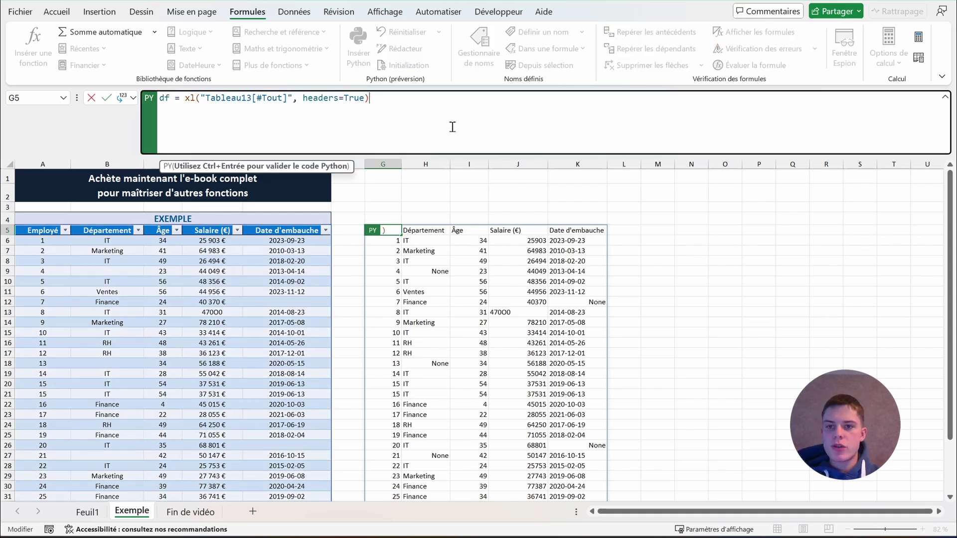
key(Return)
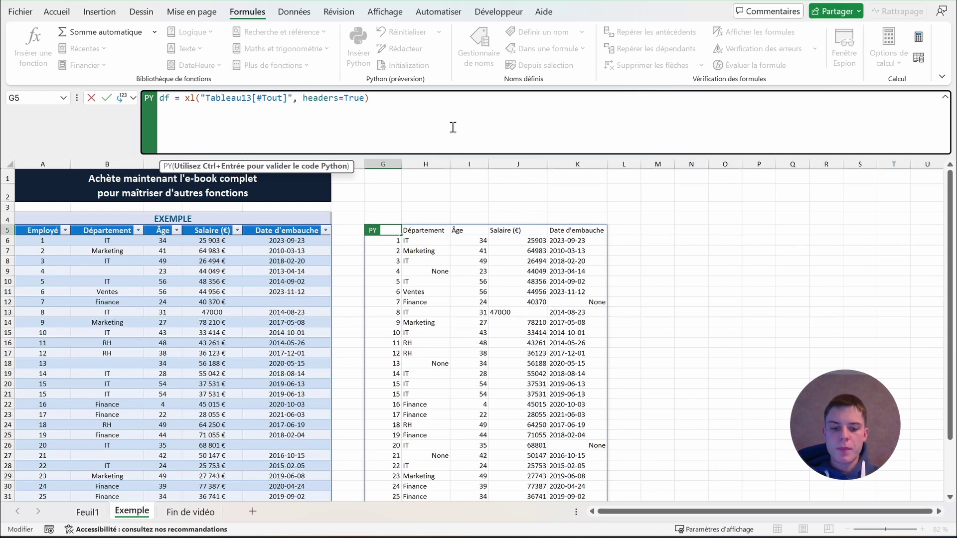
text(df)
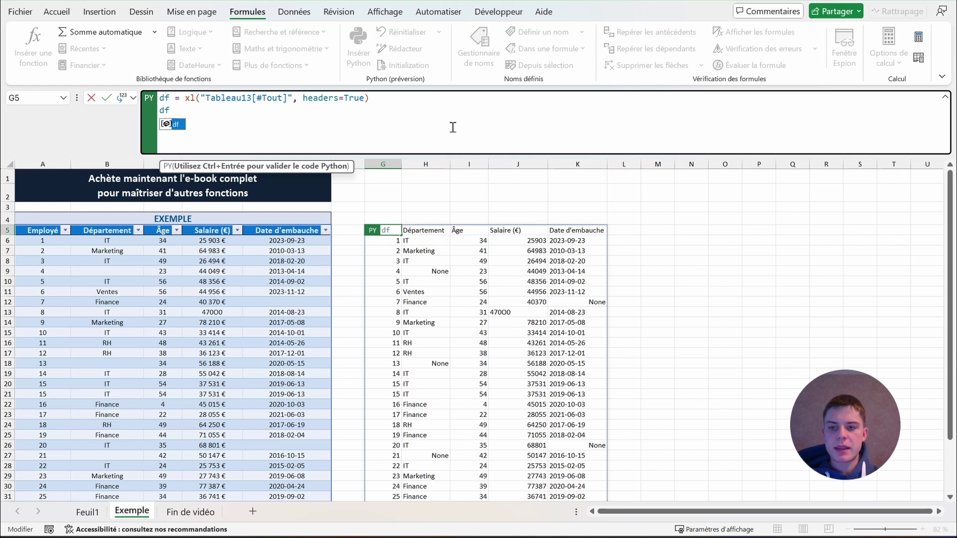
text([)
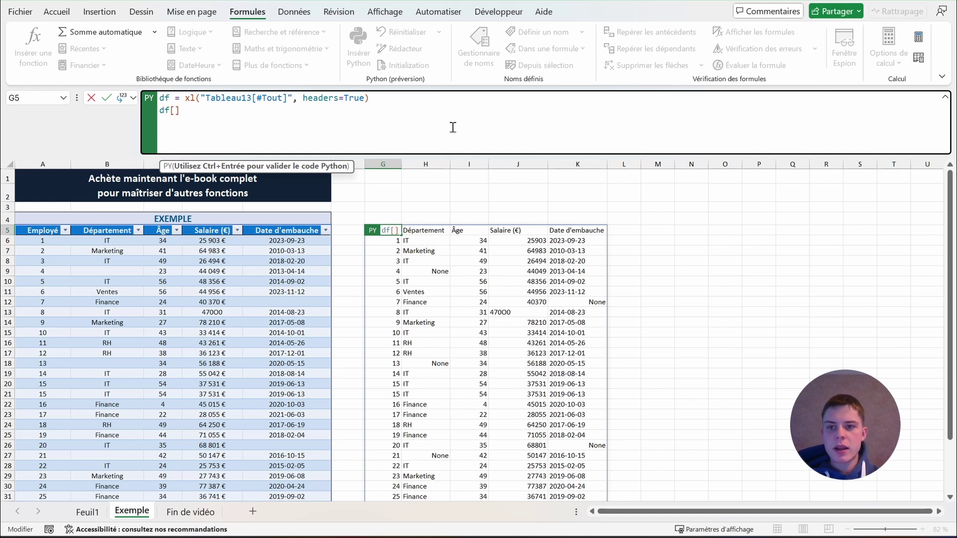
text(')
text(Âge)
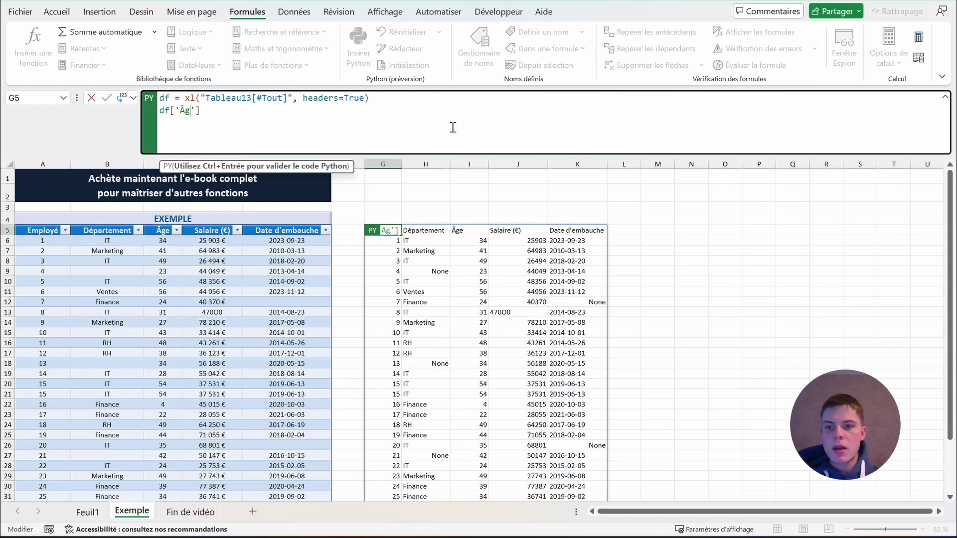
key(End)
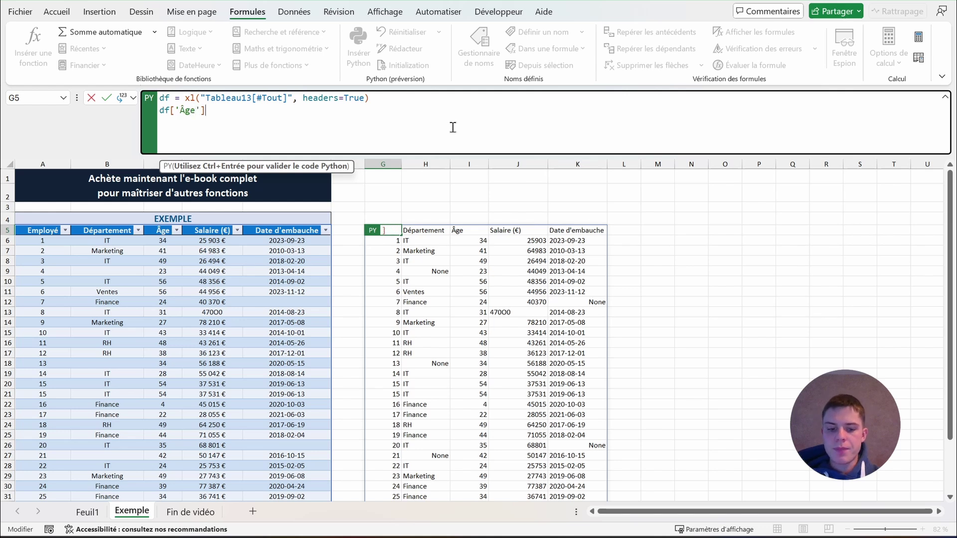
key(ctrl+Return)
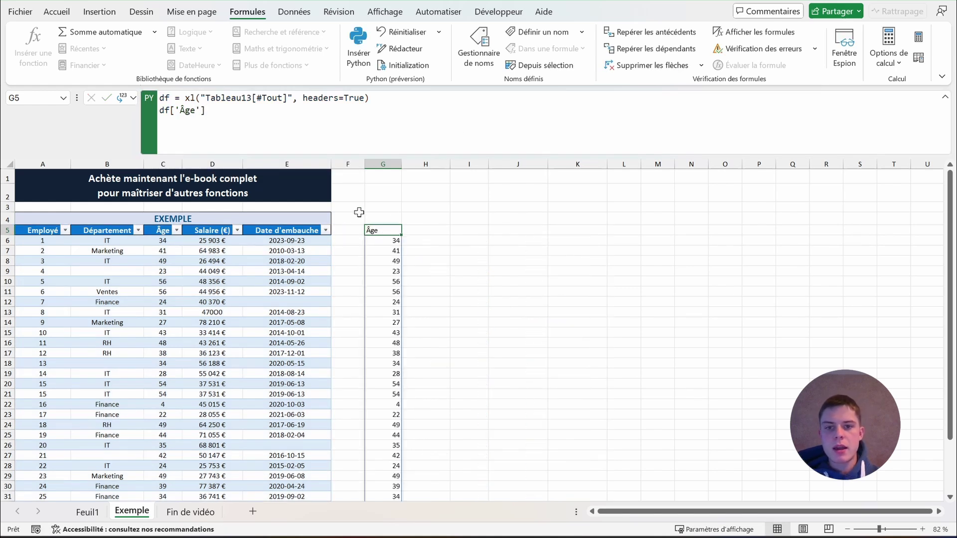
scroll(451, 255, down, 1)
scroll(450, 256, down, 3)
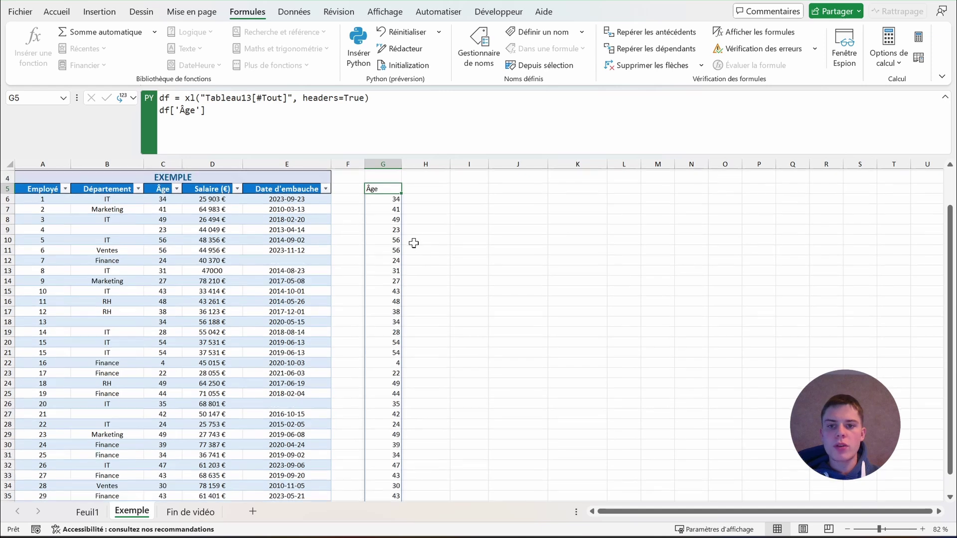
scroll(413, 249, up, 4)
- Wrap 'Âge' in a second pair of square brackets in G5's code so the line reads df[['Âge']]
click(262, 122)
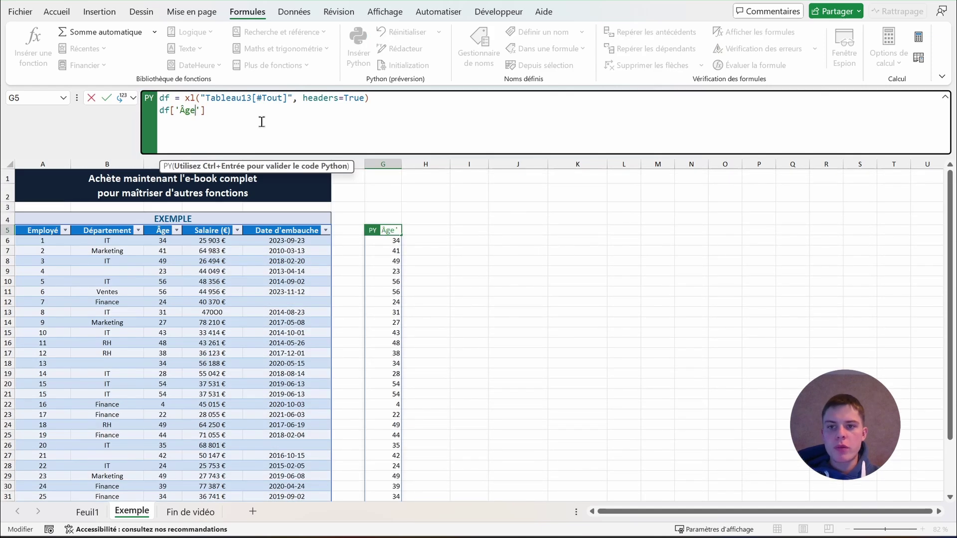
key(Left)
key(Left)
key(Left)
key(Left)
key(Left)
key(Left)
text([)
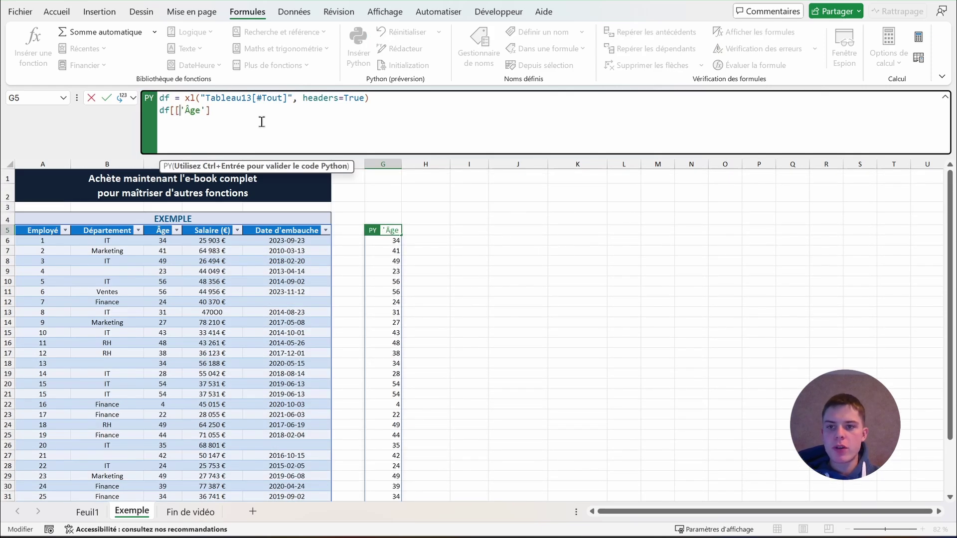
key(Right)
key(Right)
key(Right)
key(Right)
key(Right)
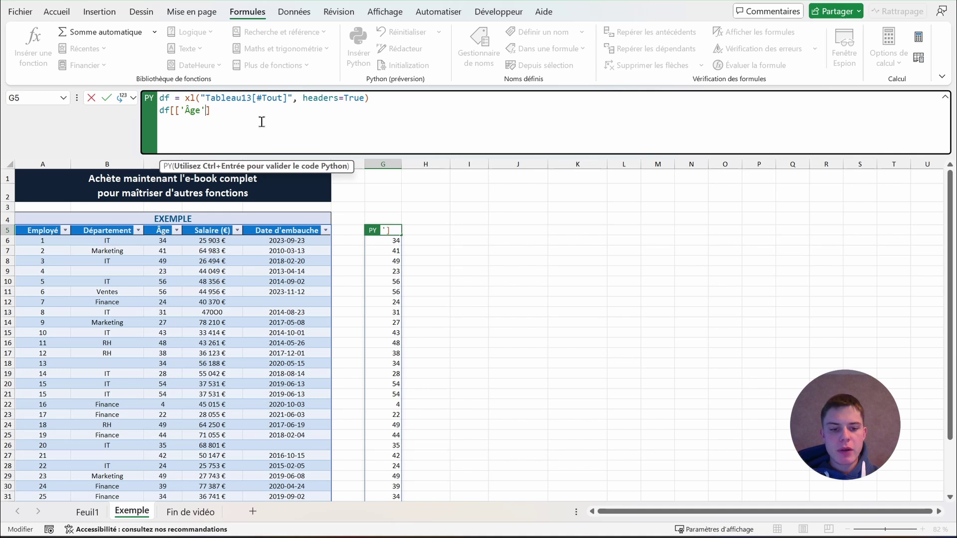
text(])
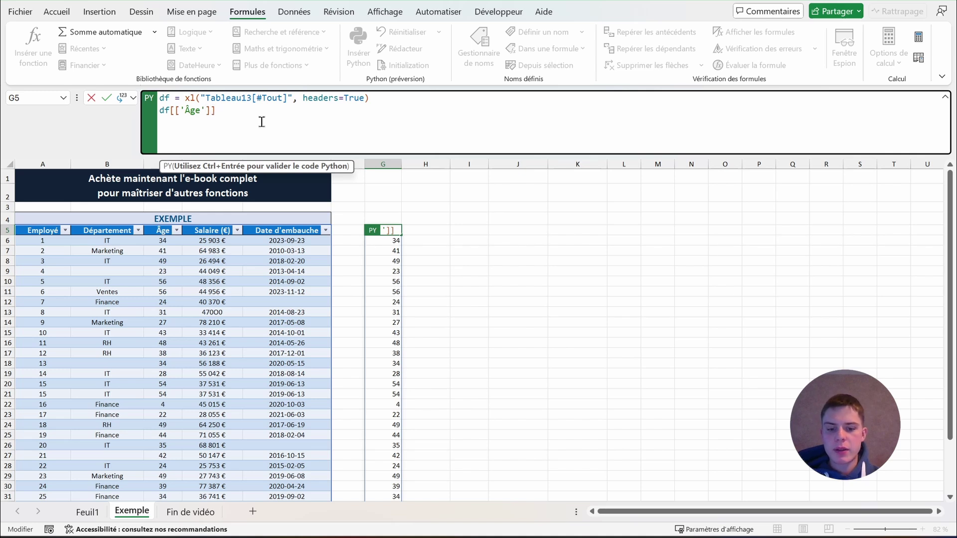
- Add 'Employé' to the column list in G5, making it df[['Âge', 'Employé']], commit the code and inspect the two output columns
text(, )
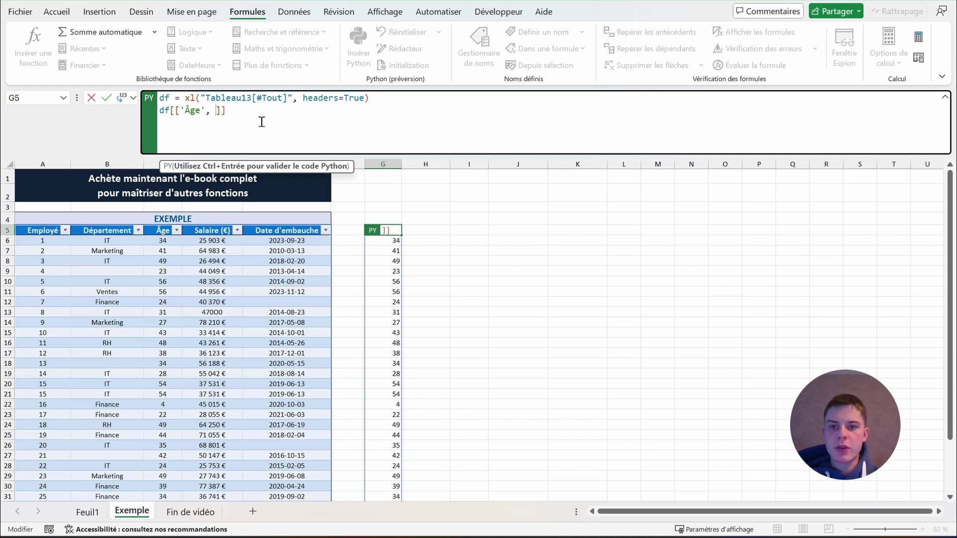
text(')
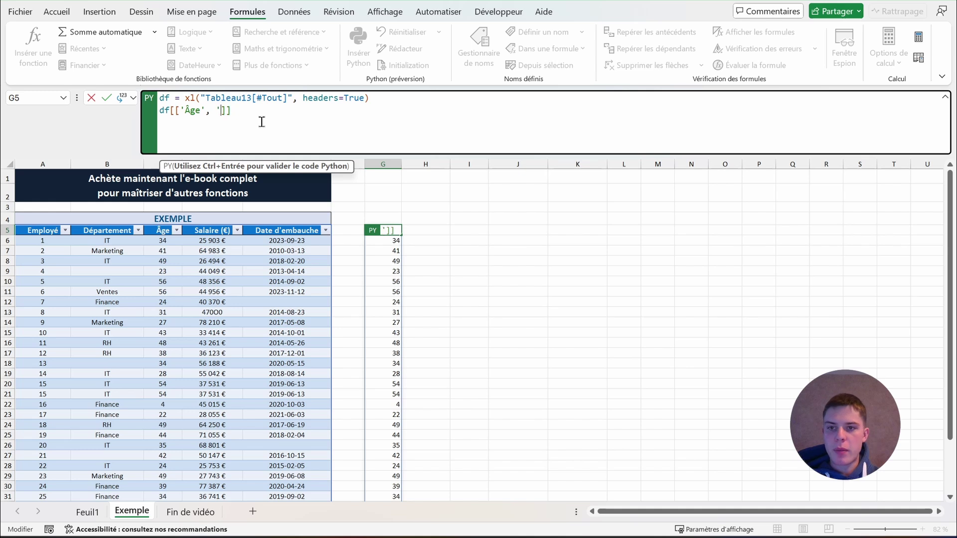
text(Employé)
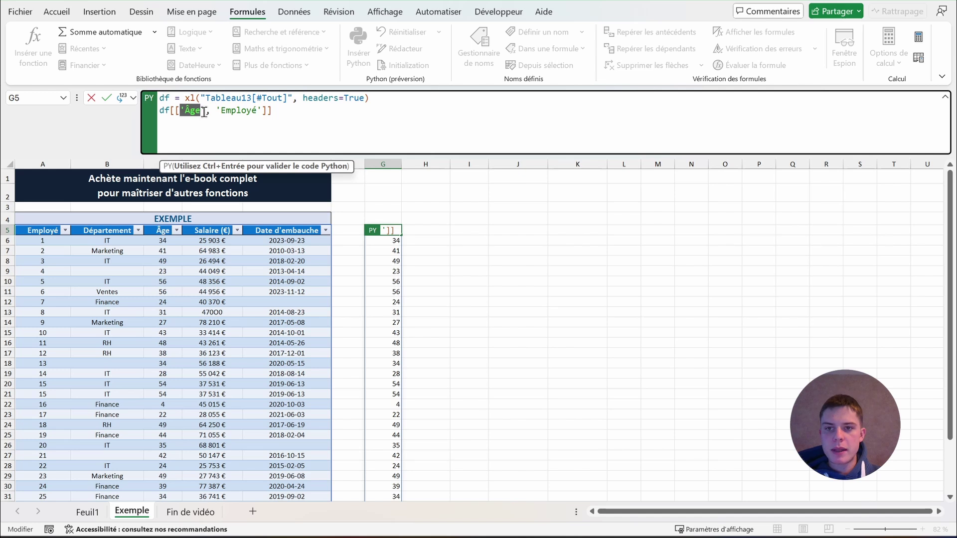
drag(201, 111, 182, 111)
click(299, 111)
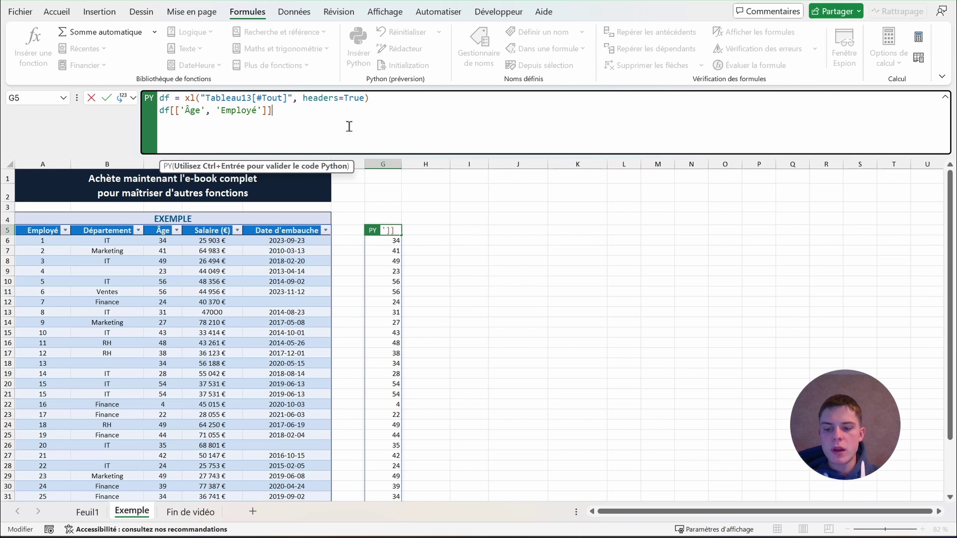
key(ctrl+Return)
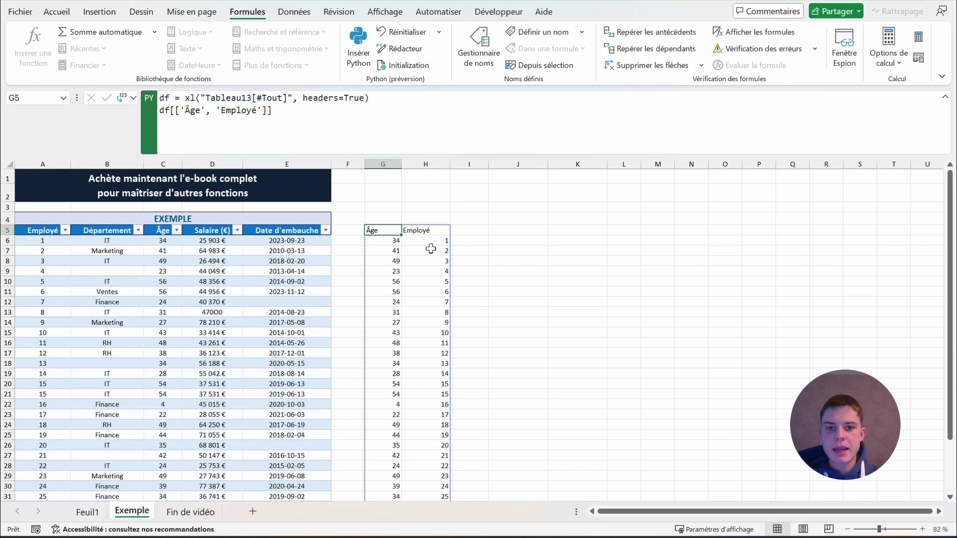
click(428, 232)
drag(394, 234, 431, 383)
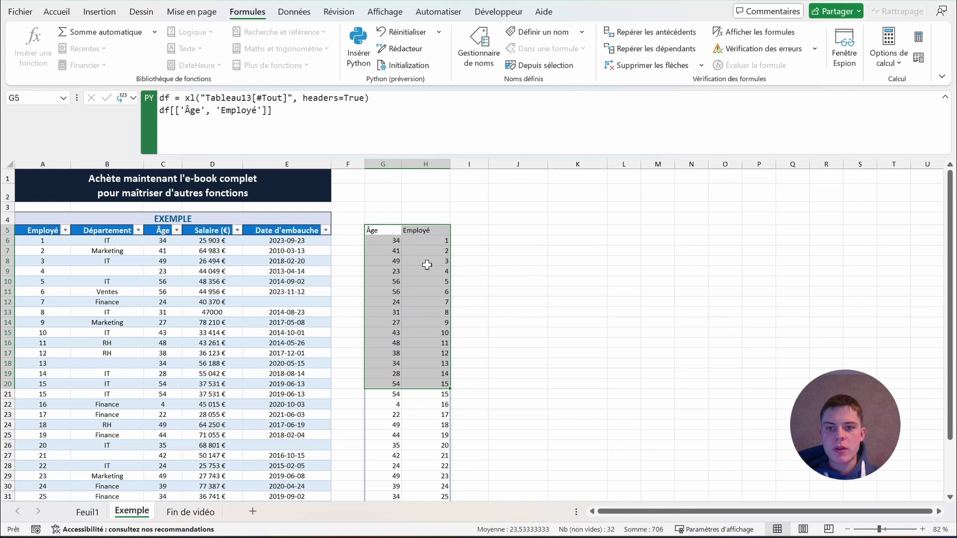
click(394, 241)
click(434, 240)
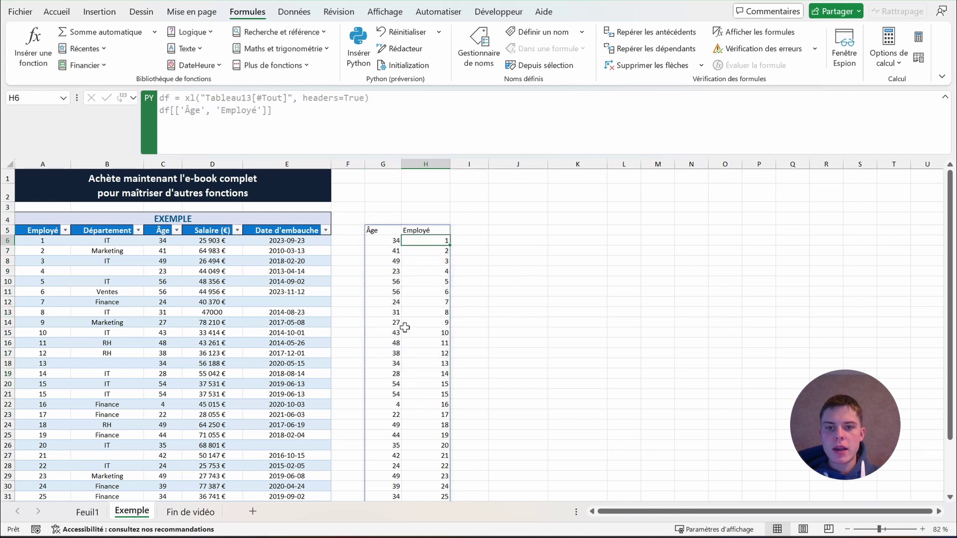
key(Escape)
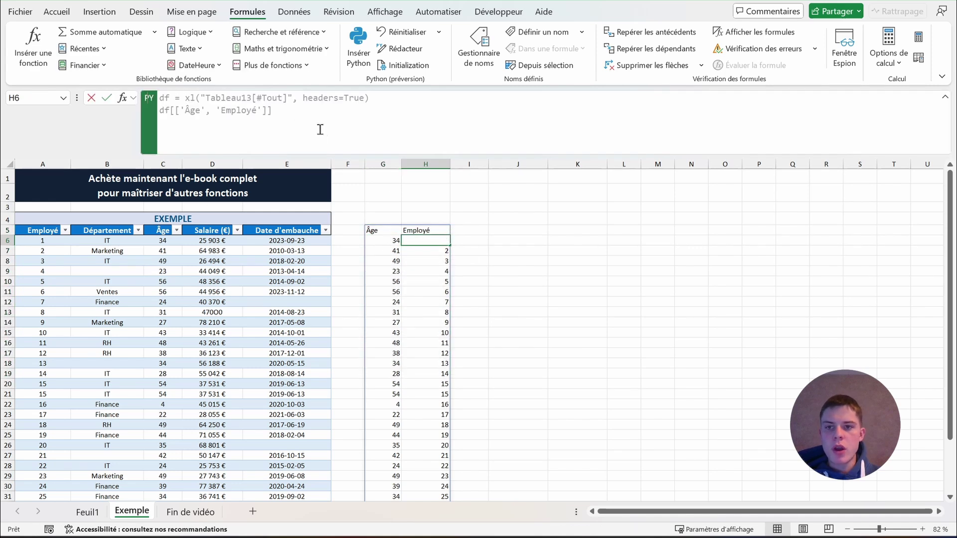
- Replace the column selection in G5's second line with df.Employé, commit the code and review the output column
click(373, 230)
drag(275, 120, 169, 112)
text(.)
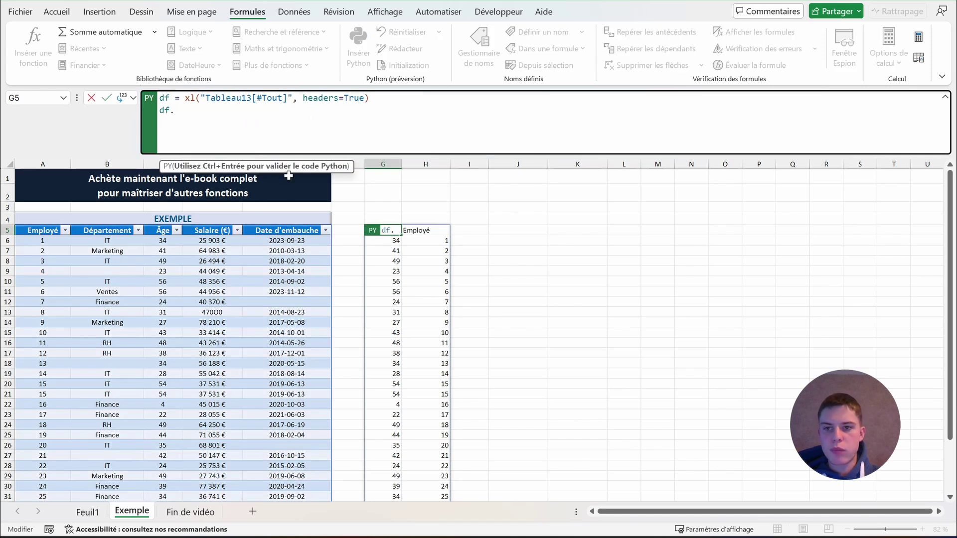
text(Employé)
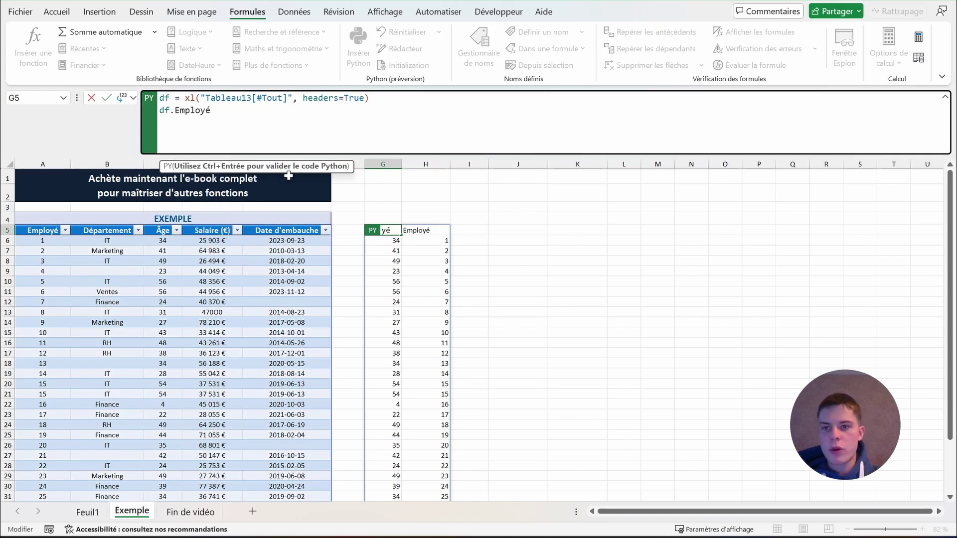
key(ctrl+Return)
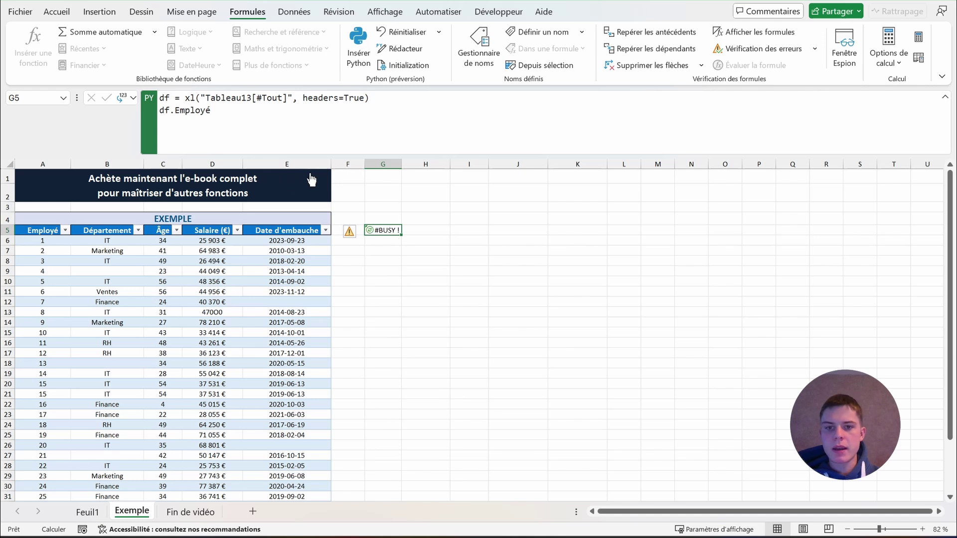
scroll(398, 287, down, 5)
scroll(398, 287, up, 5)
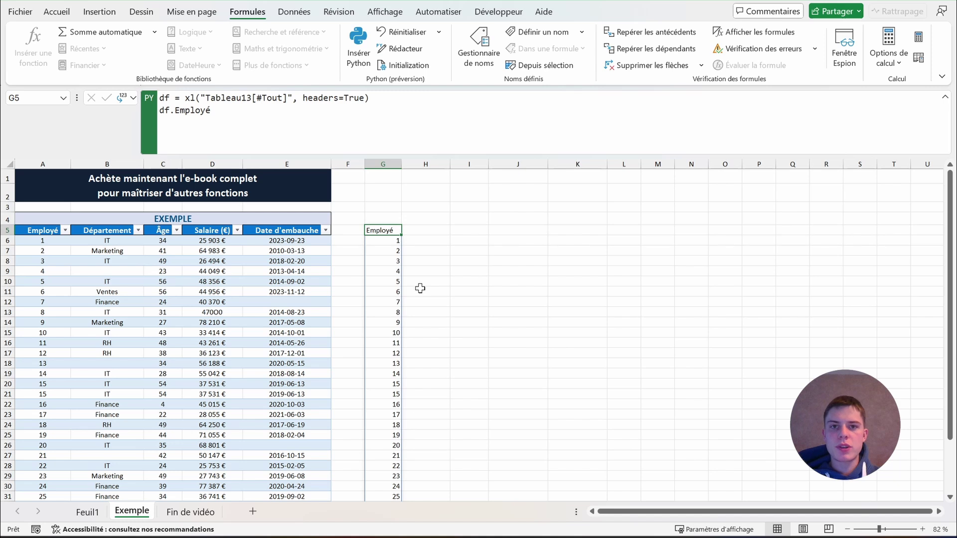
- Review the df variable and the .Employé column reference in G5's Python code
click(264, 124)
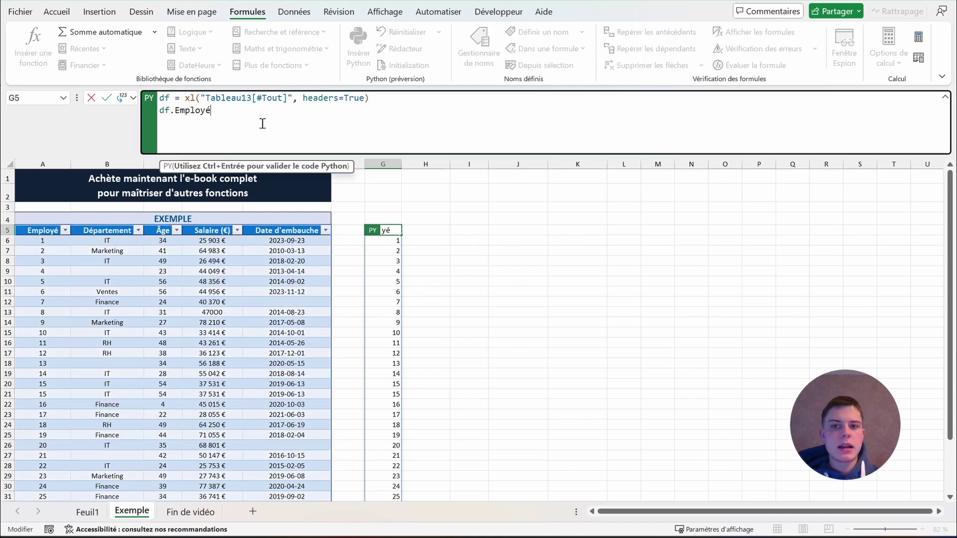
double_click(170, 97)
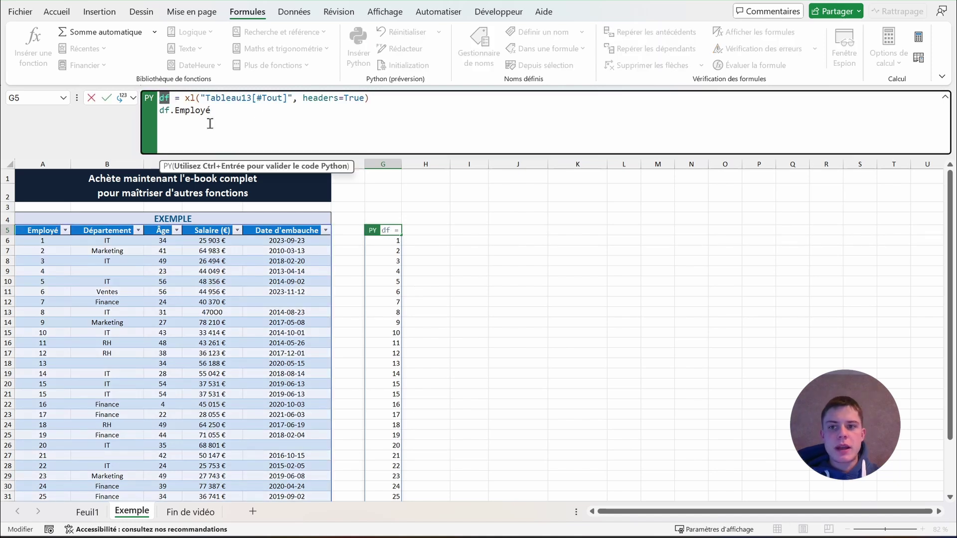
click(273, 124)
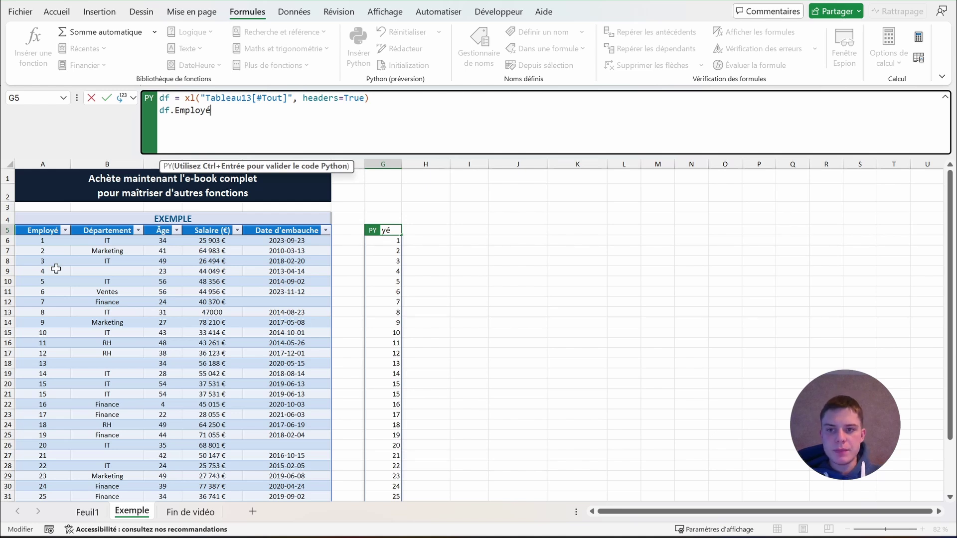
drag(212, 110, 169, 111)
click(227, 120)
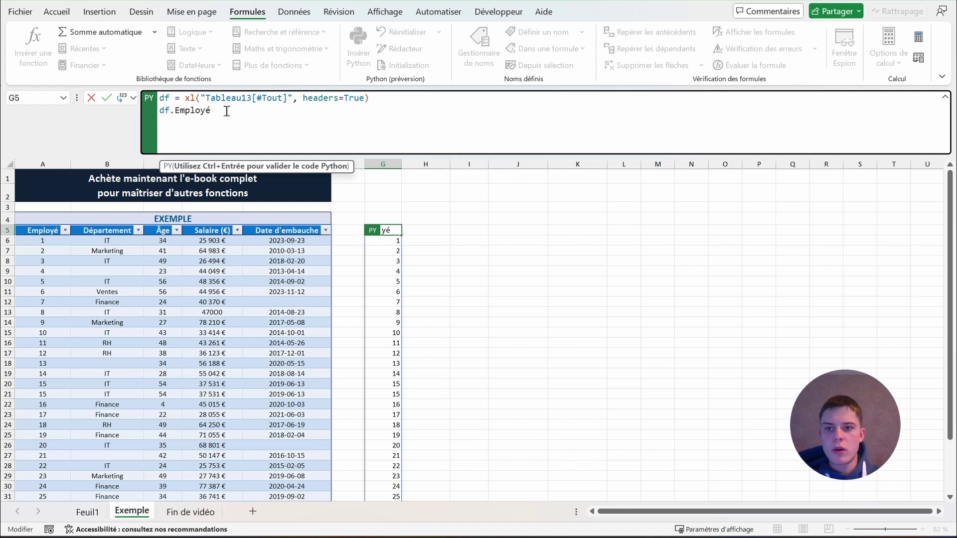
drag(220, 111, 173, 111)
click(268, 117)
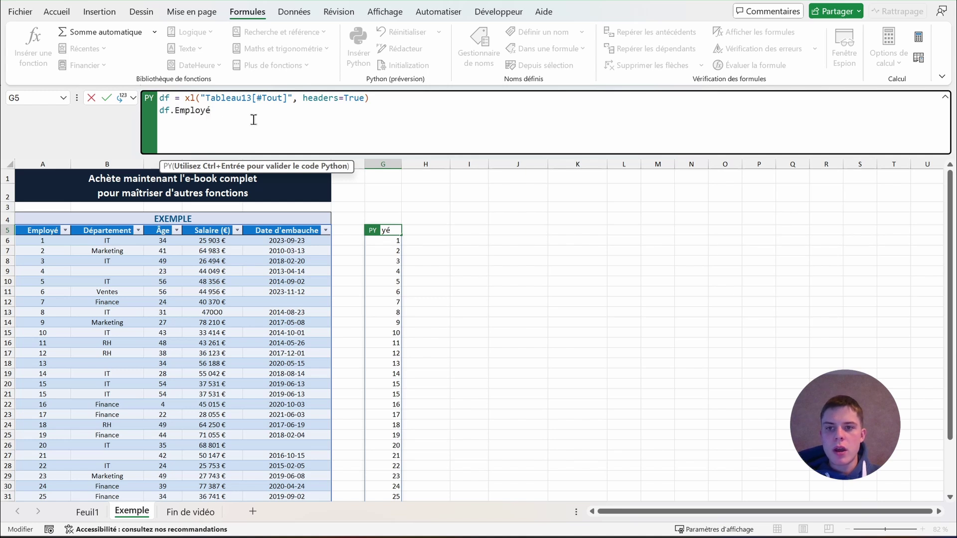
- Restore G5's second line to df[['Âge', 'Employé']] and commit the code
key(ctrl+Return)
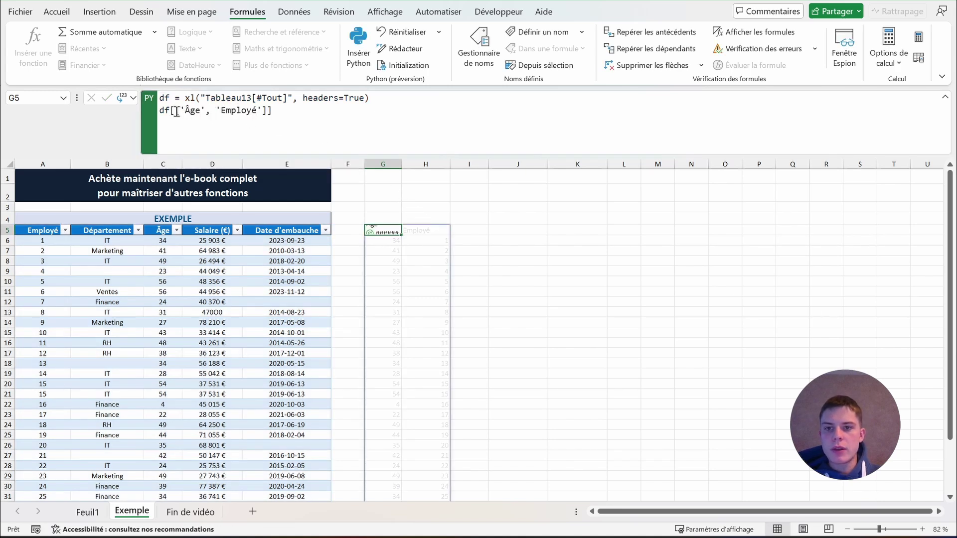
click(321, 118)
key(ctrl+Return)
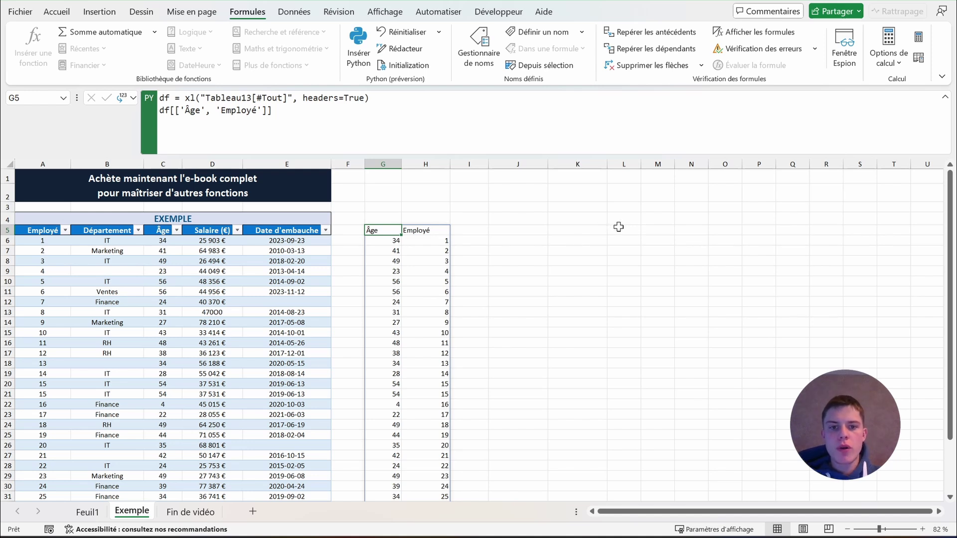
click(700, 231)
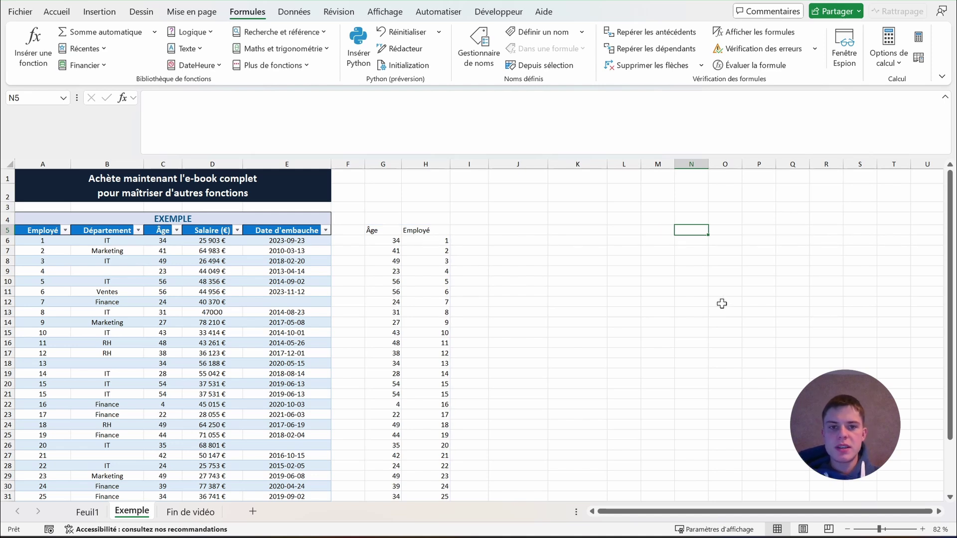
click(332, 105)
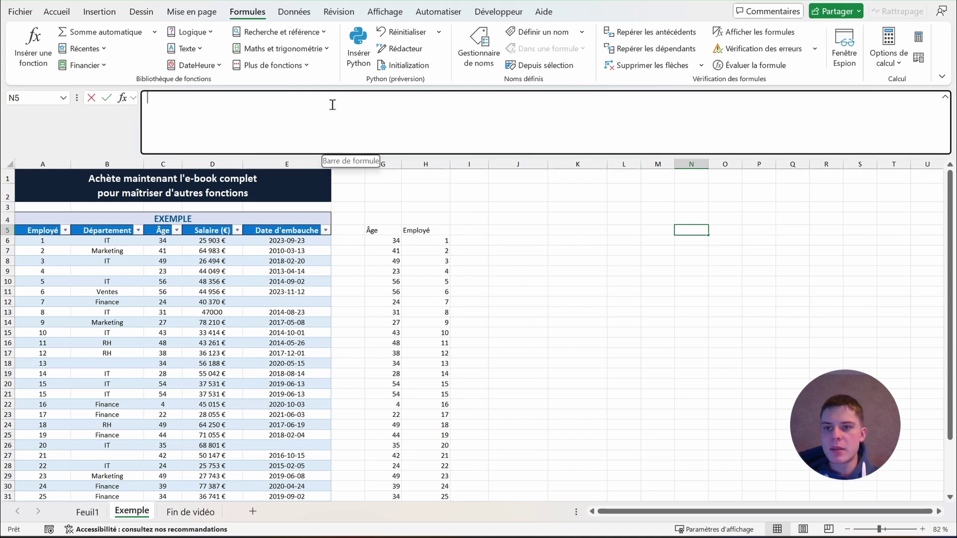
text(=PY)
key(Tab)
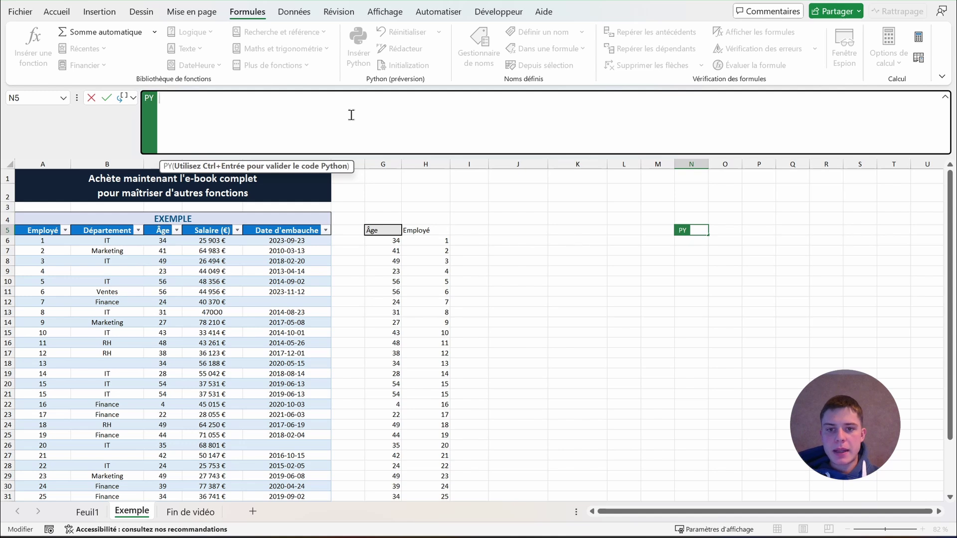
key(Escape)
- Examine how G5's code assigns the table to df and selects its columns, leaving the code as it is
click(379, 230)
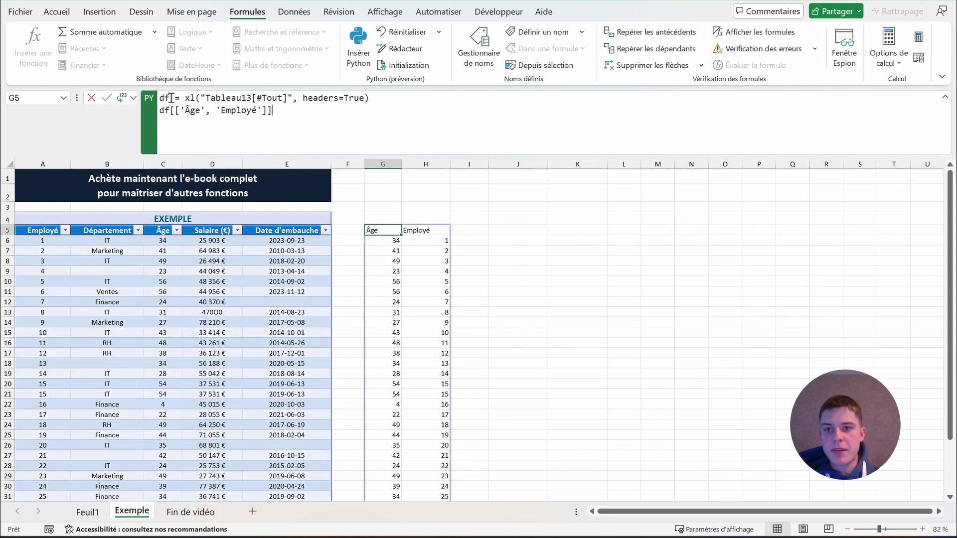
double_click(171, 98)
drag(388, 99, 160, 99)
key(Escape)
double_click(168, 99)
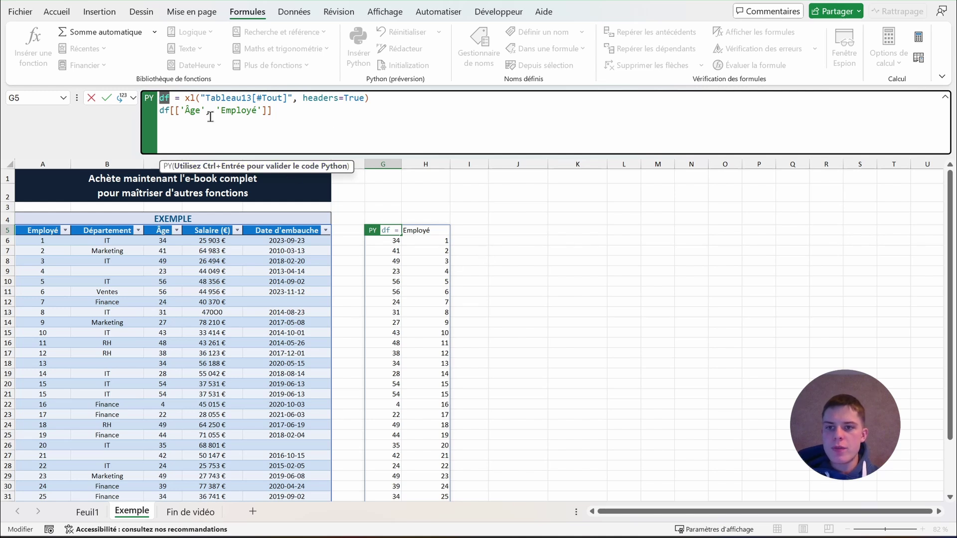
drag(322, 102, 320, 113)
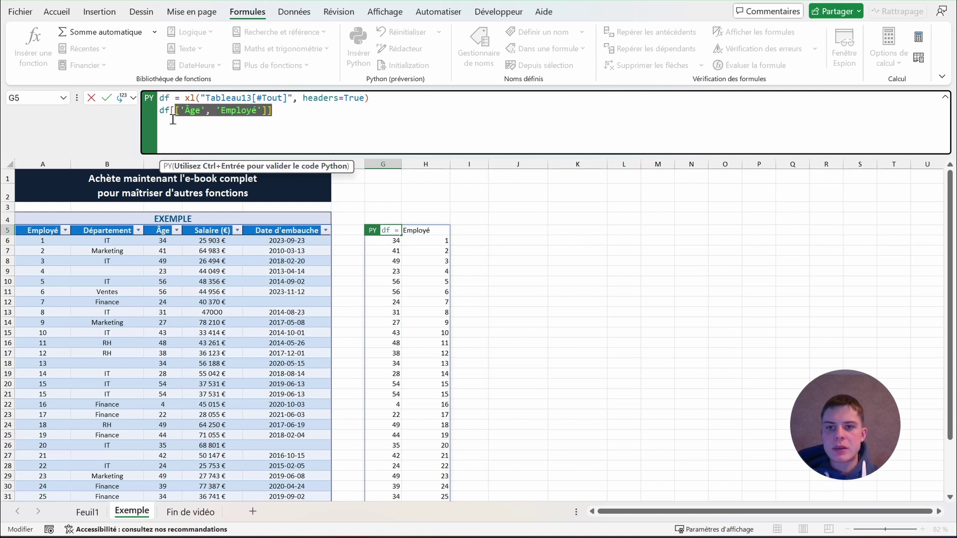
drag(370, 98, 183, 102)
key(ctrl+Return)
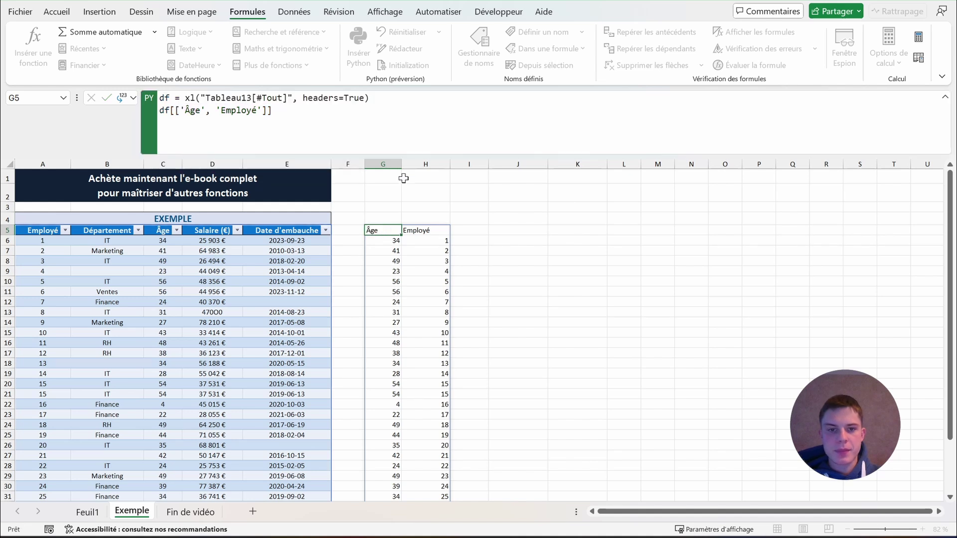
- Create a Python formula in P5 containing only df and commit it
click(755, 230)
click(429, 134)
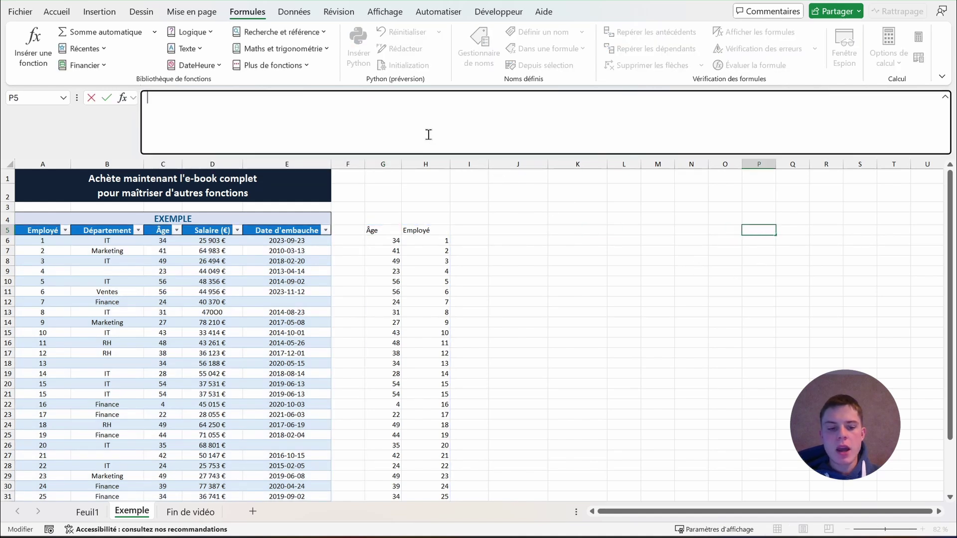
text(=PY)
key(Tab)
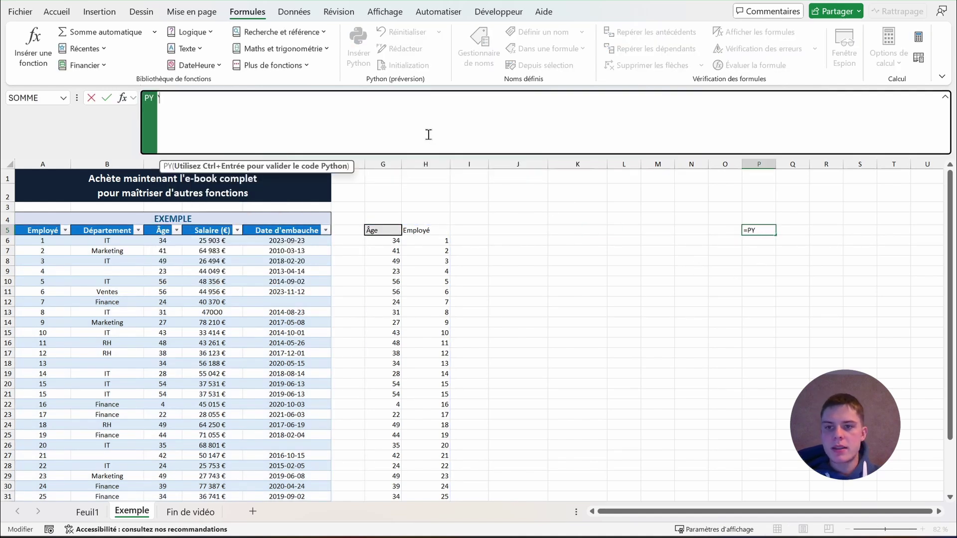
text(df)
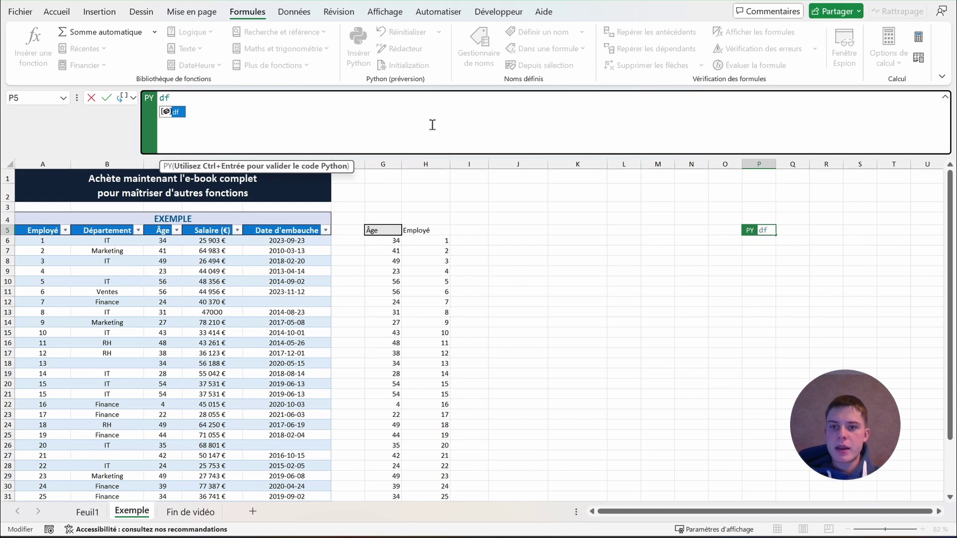
key(ctrl+Return)
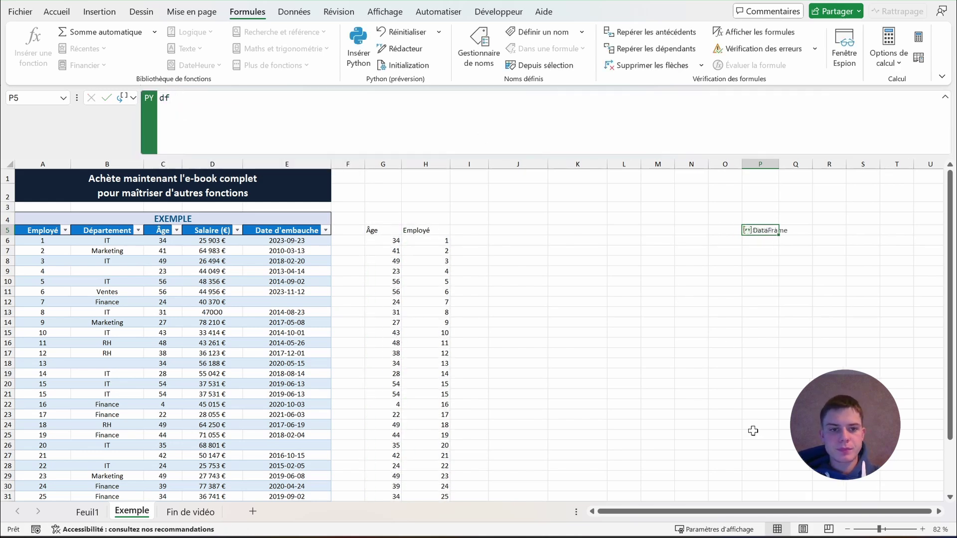
- Preview the contents of the DataFrame object in P5 and close the preview card
click(747, 231)
mouse_move(638, 456)
mouse_down()
mouse_move(682, 459)
mouse_move(638, 456)
mouse_up()
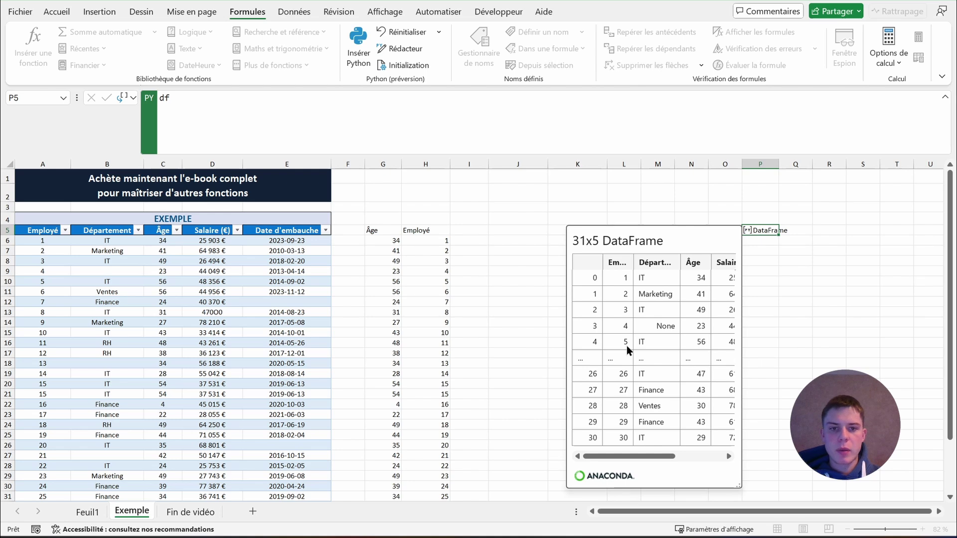
key(Escape)
- Switch P5's Python output to Valeur Excel
click(133, 97)
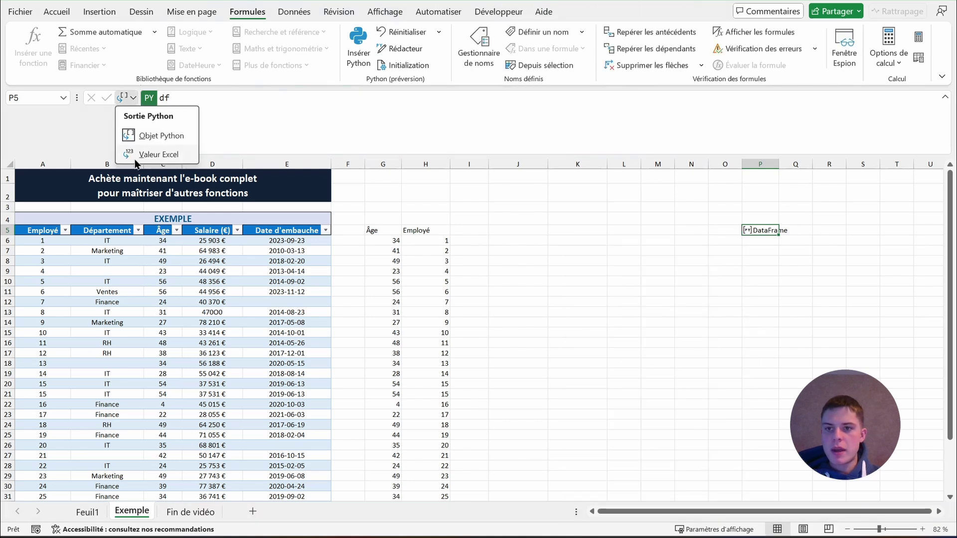
click(154, 154)
scroll(715, 517, right, 1)
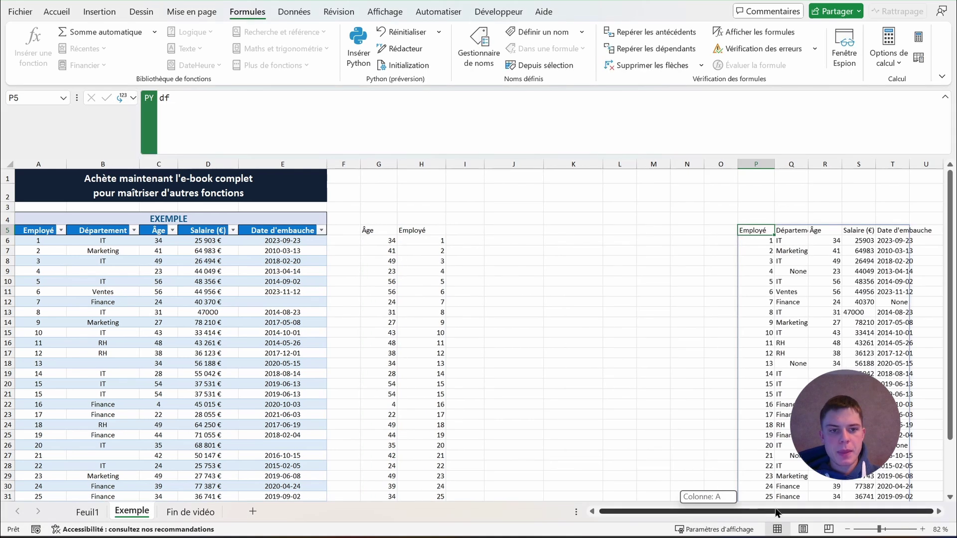
- Compare the code in P5 with the df definition in G5, without editing either
click(255, 126)
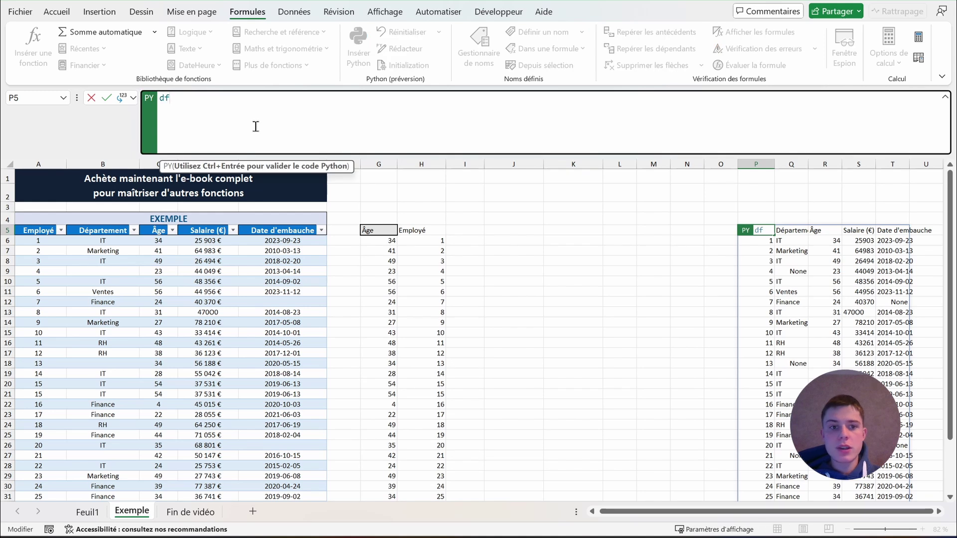
key(Escape)
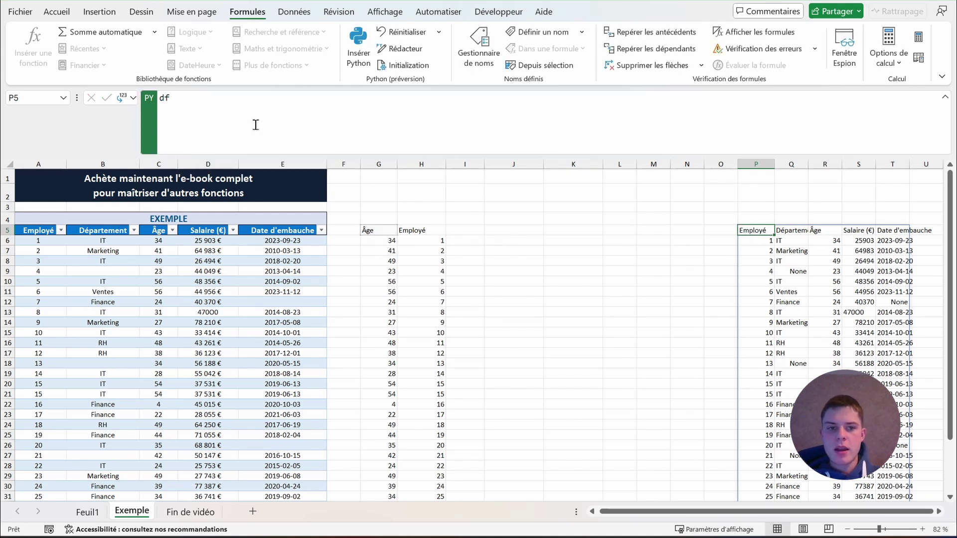
click(372, 229)
click(388, 93)
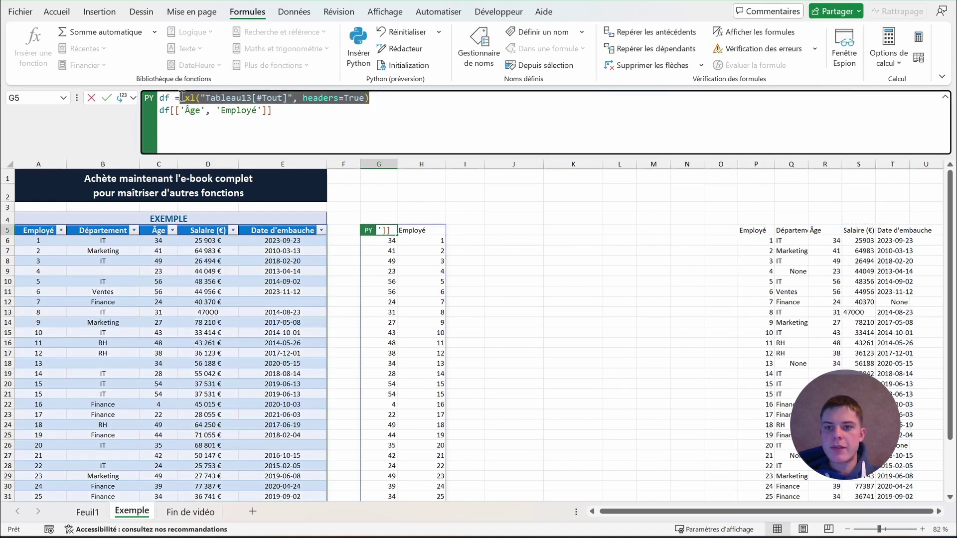
key(Escape)
- Change P5's Python code to df.dtypes and commit it to output the data type of each column
click(759, 230)
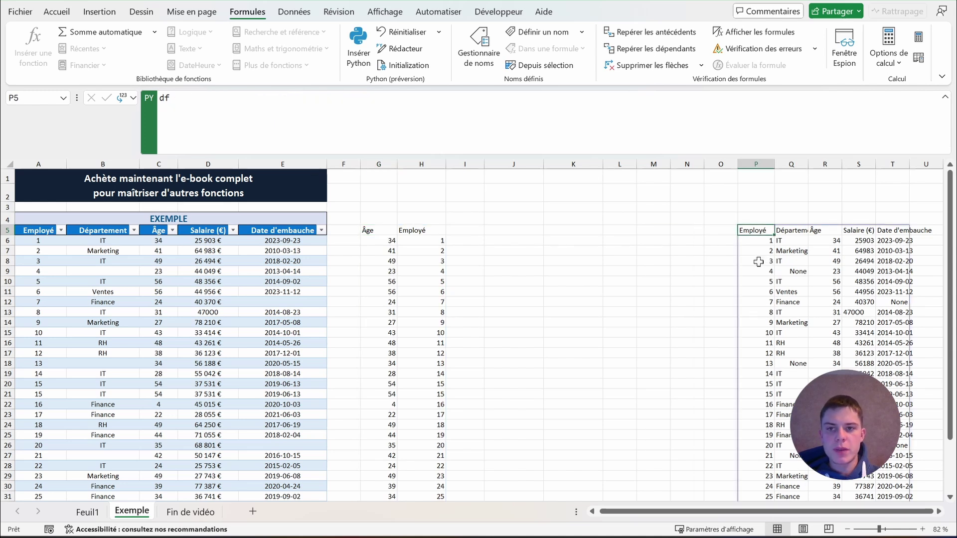
click(343, 103)
text(.dtypes)
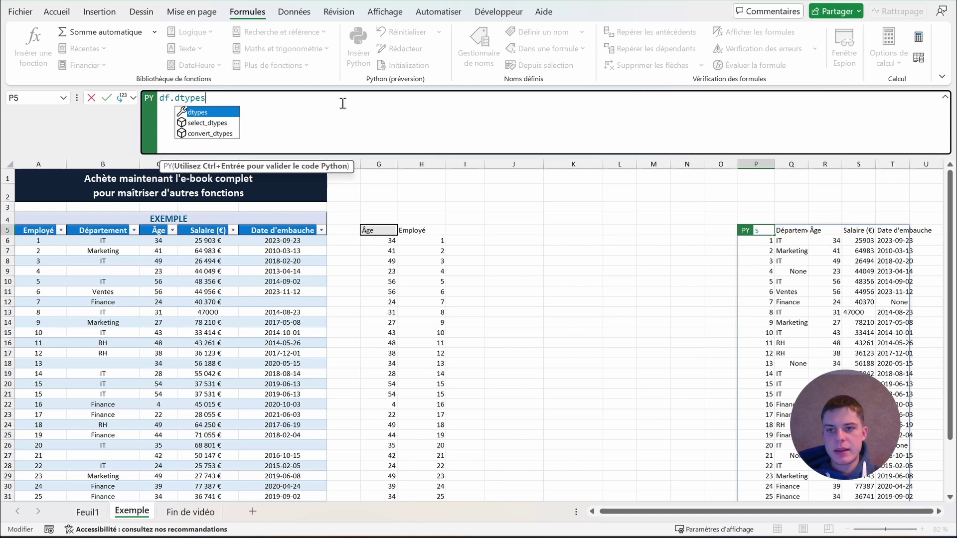
key(ctrl+Return)
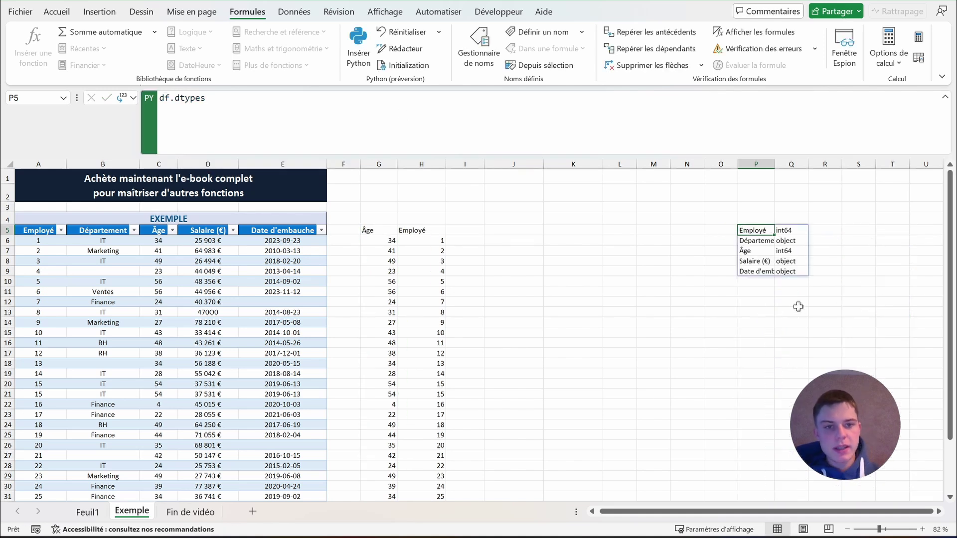
- Inspect the data types of Employé and Département, and fit column P's width to its contents
click(790, 230)
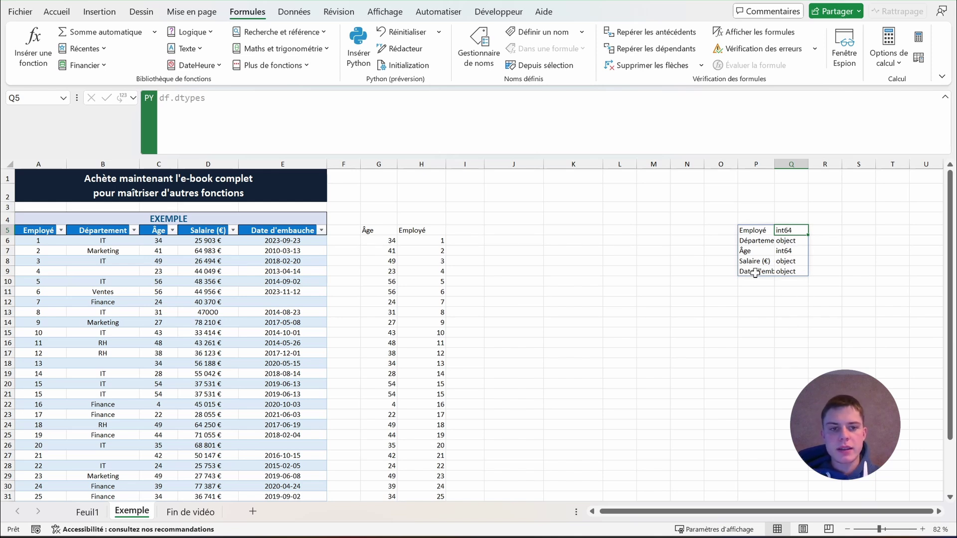
click(754, 230)
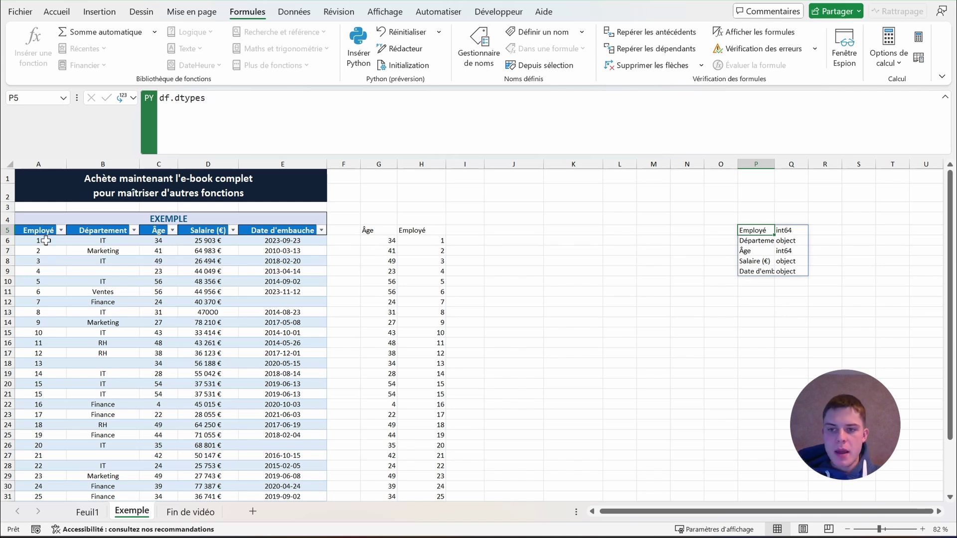
click(778, 242)
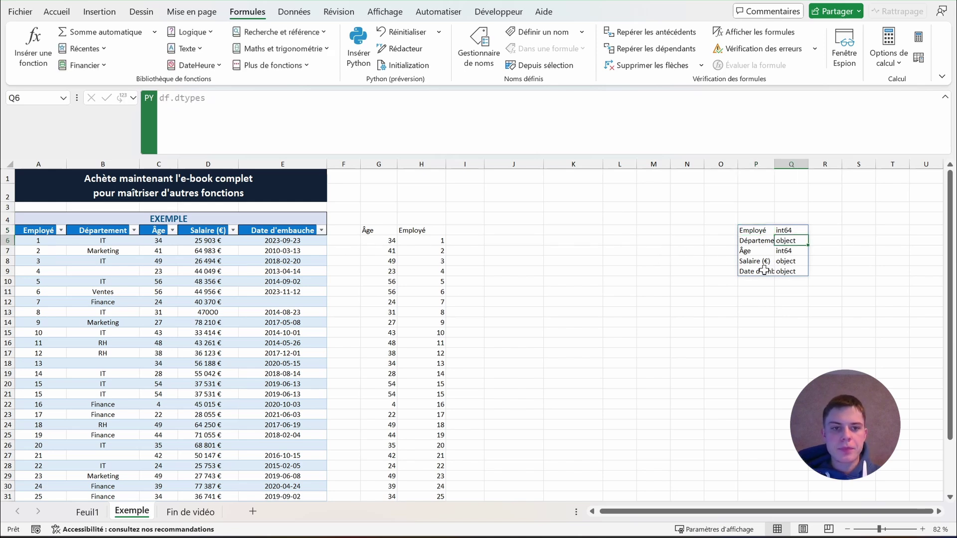
double_click(775, 165)
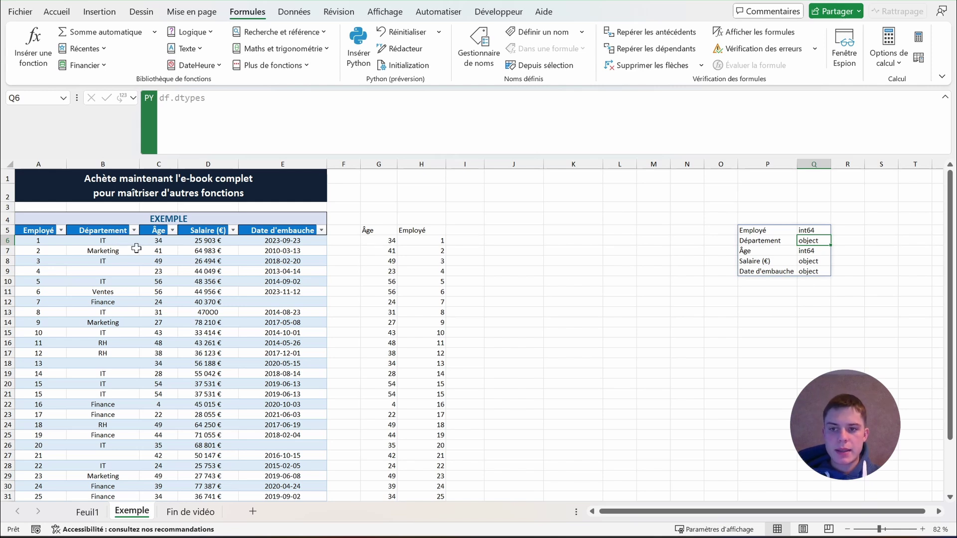
- Examine the data types of Âge and Salaire (€) in the df.dtypes output
click(811, 251)
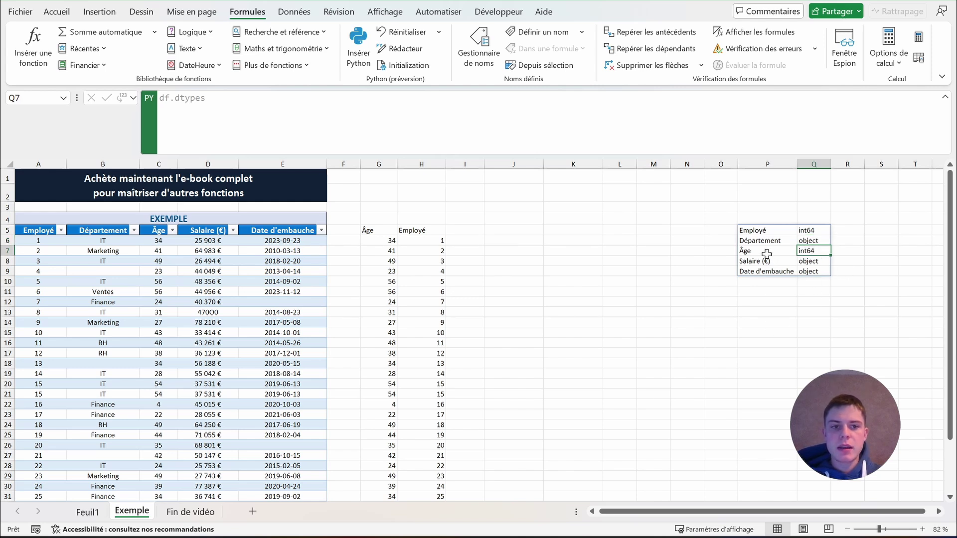
click(821, 260)
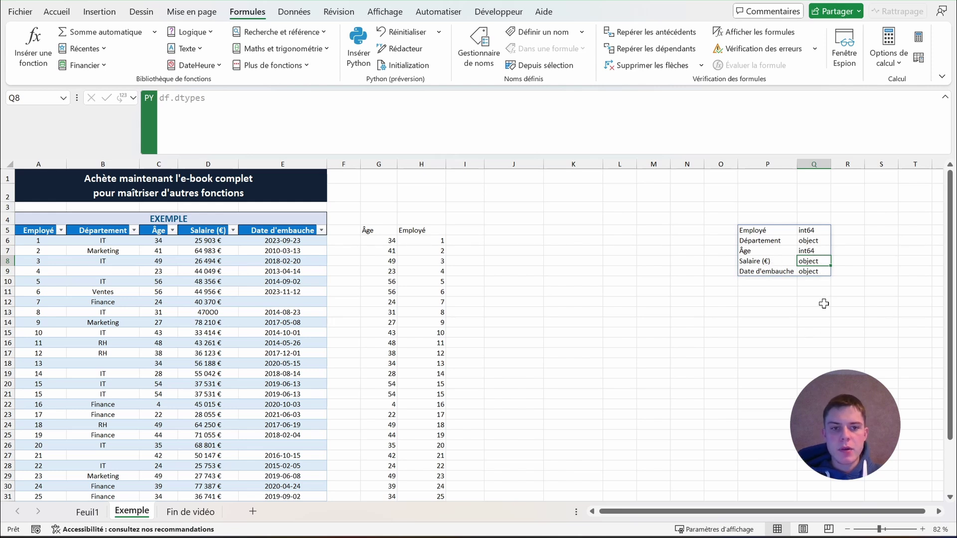
click(776, 261)
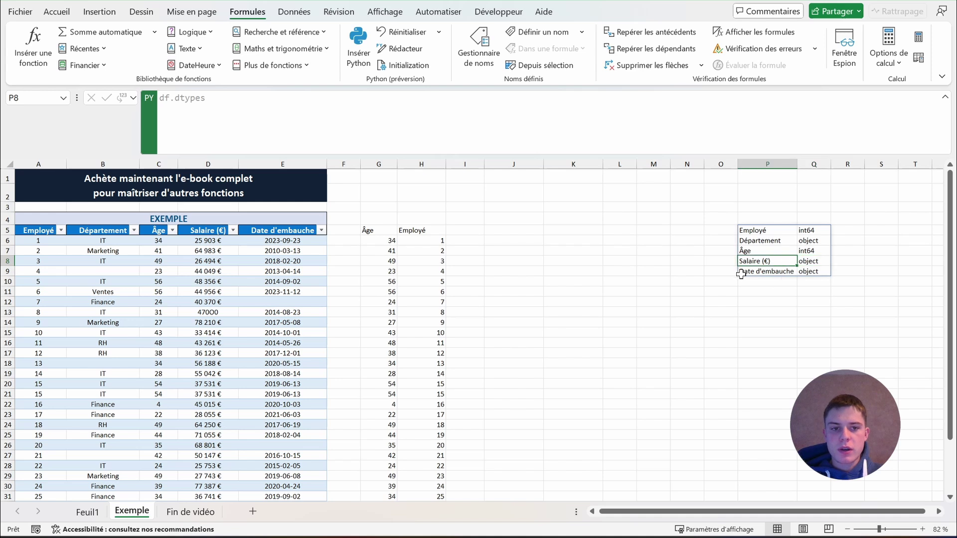
click(807, 264)
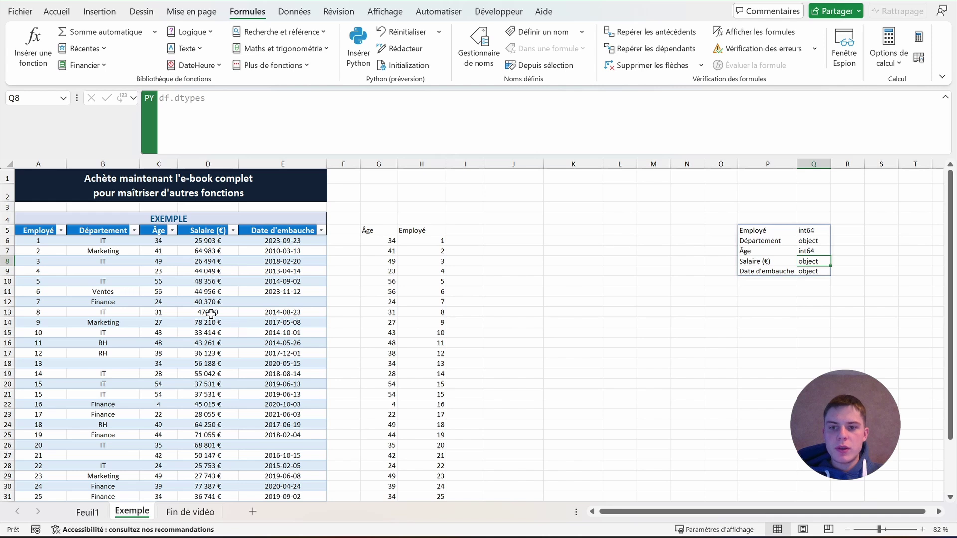
- Examine the characters of the Salaire (€) entry in D13 and leave the cell's content as it is
scroll(230, 356, down, 1)
click(214, 281)
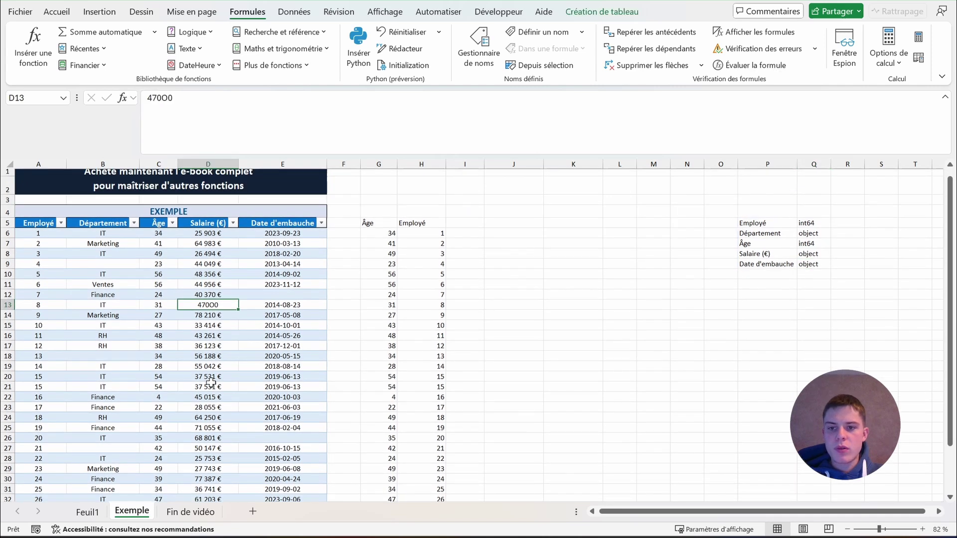
scroll(211, 377, down, 2)
scroll(211, 377, up, 3)
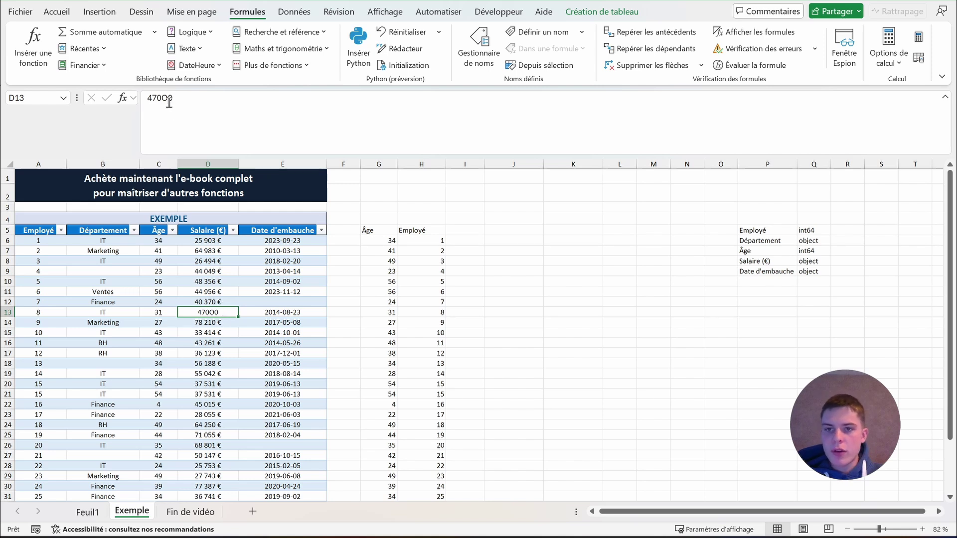
drag(168, 99, 161, 99)
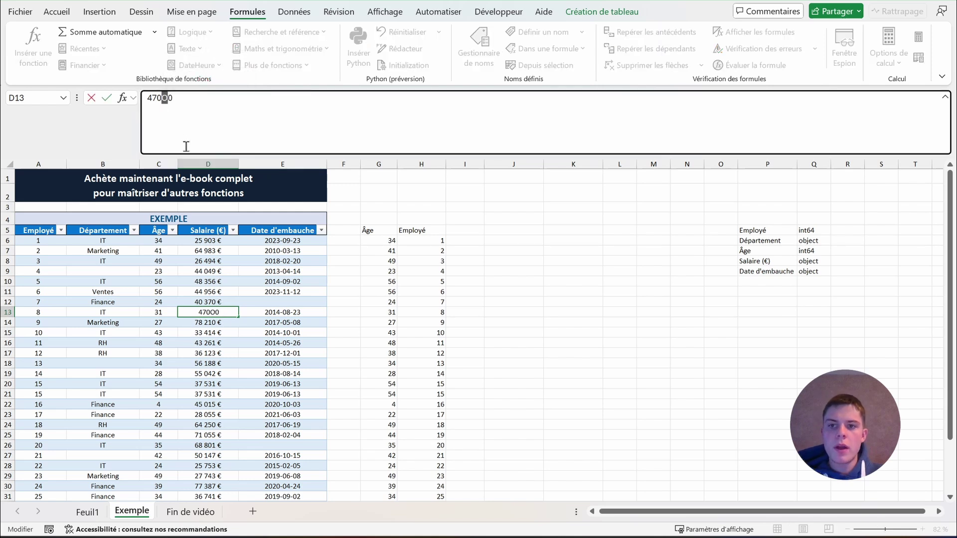
key(Escape)
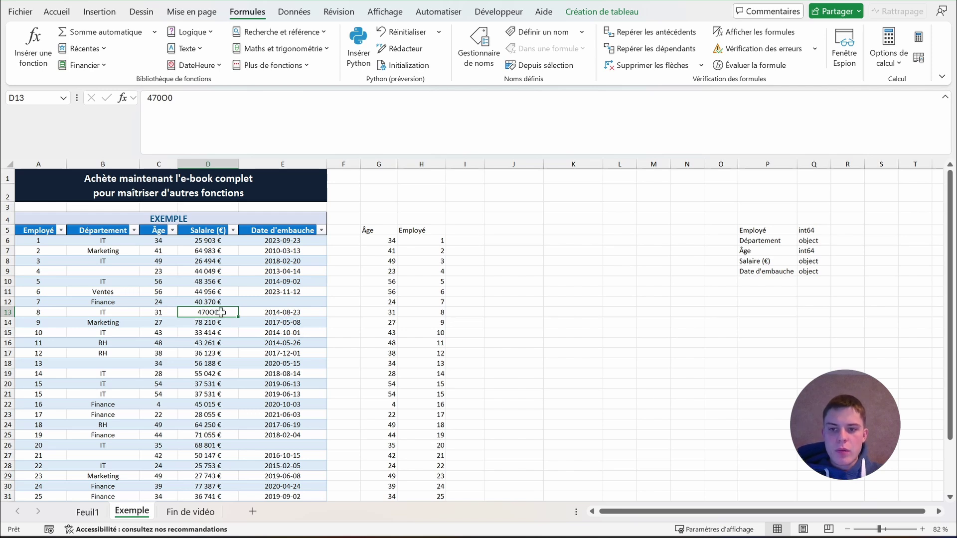
drag(192, 124, 146, 121)
key(Escape)
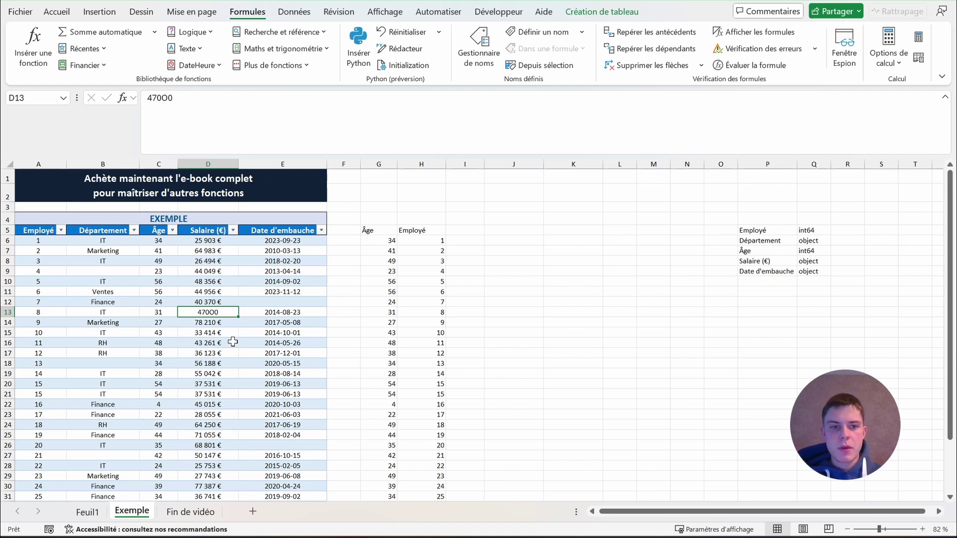
- Check the data type of Date d'embauche in Q9 and examine the last hire date in E36
click(806, 269)
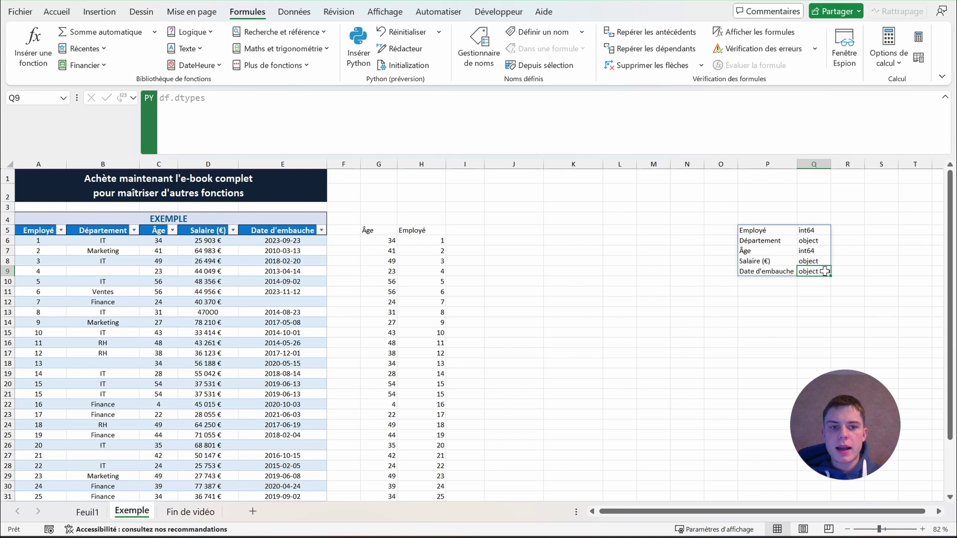
scroll(528, 326, down, 1)
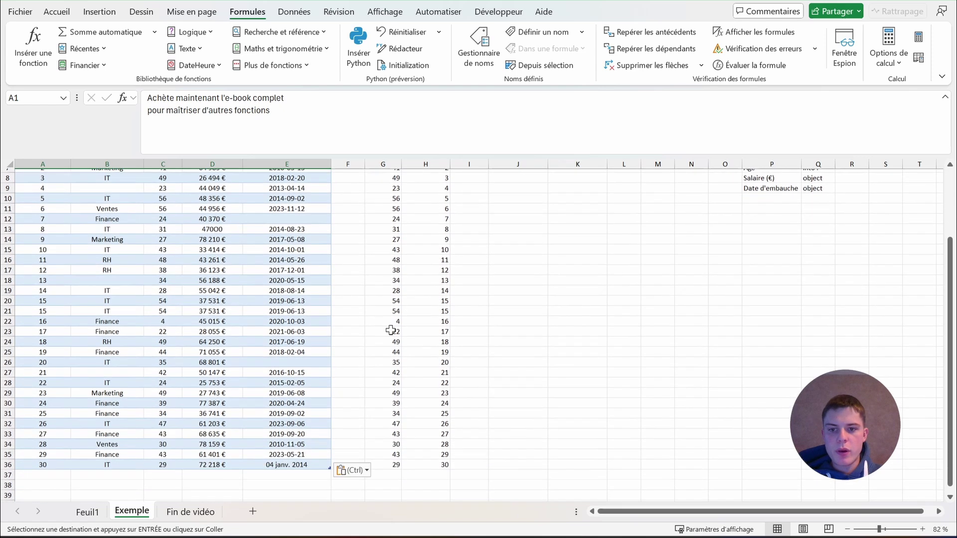
scroll(391, 326, down, 1)
click(293, 458)
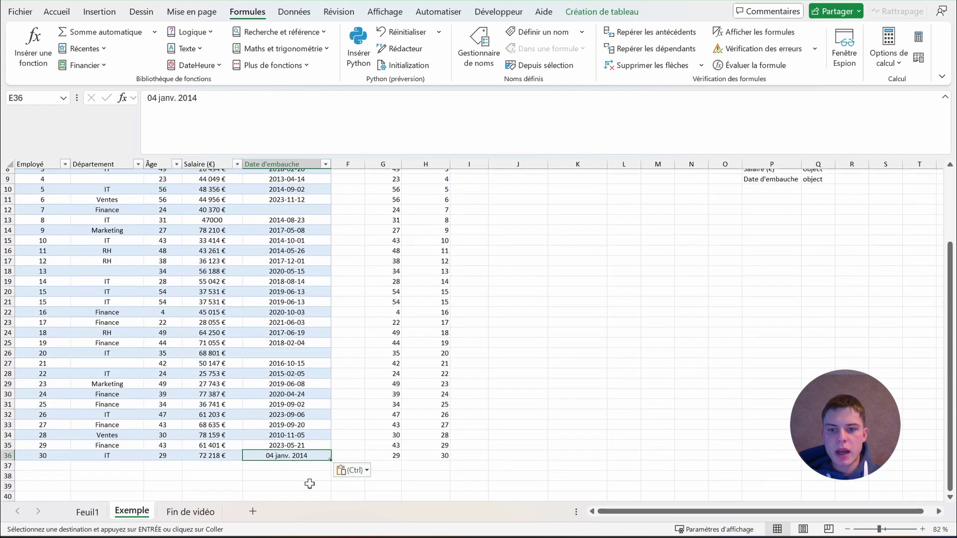
click(235, 122)
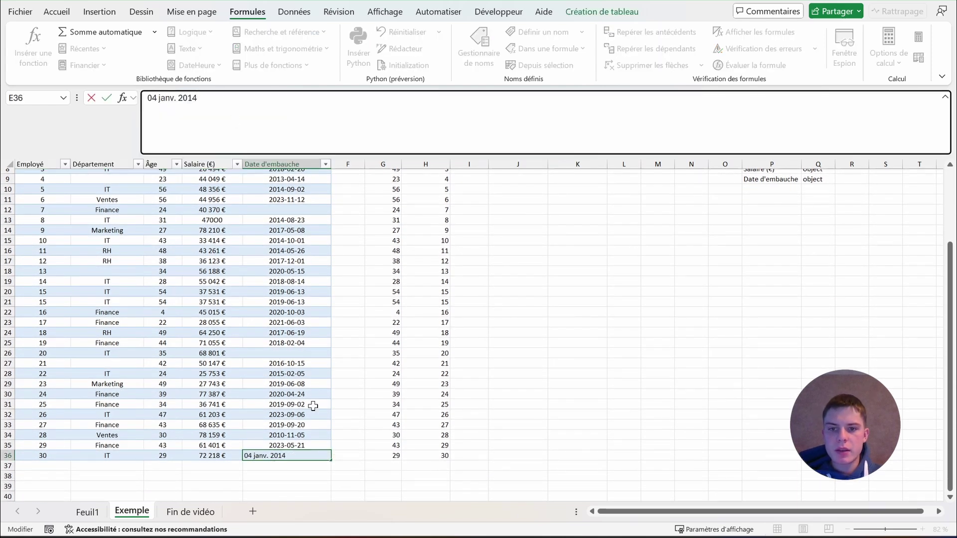
key(Escape)
- Compare the date format of E36 with the other entries in the Date d'embauche column
drag(305, 446, 300, 318)
click(289, 373)
scroll(304, 372, up, 3)
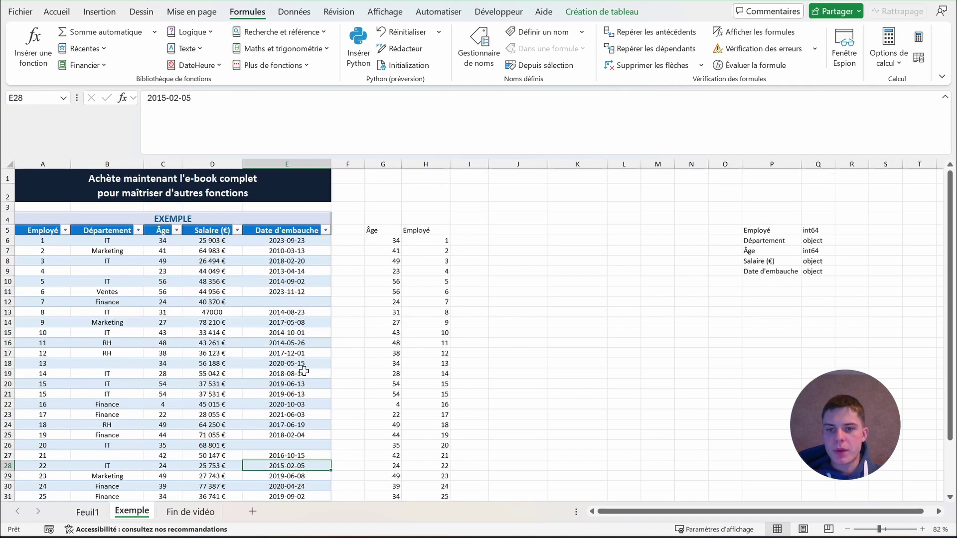
scroll(303, 371, down, 2)
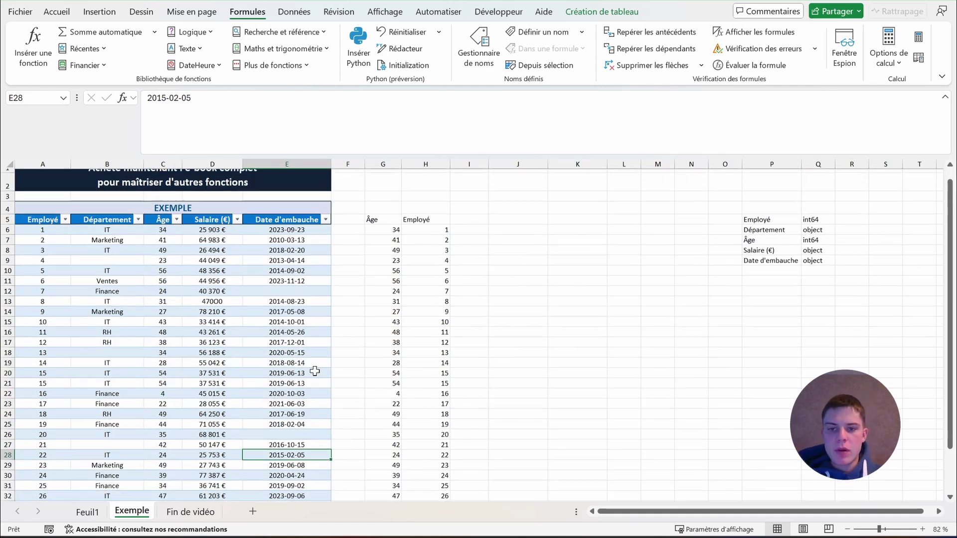
scroll(226, 378, down, 2)
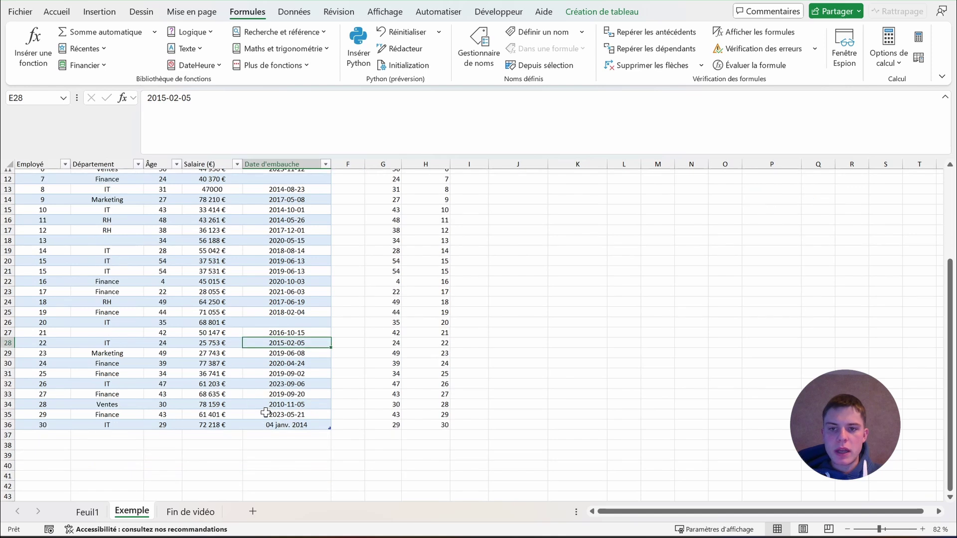
click(278, 426)
scroll(288, 396, up, 2)
scroll(288, 397, up, 1)
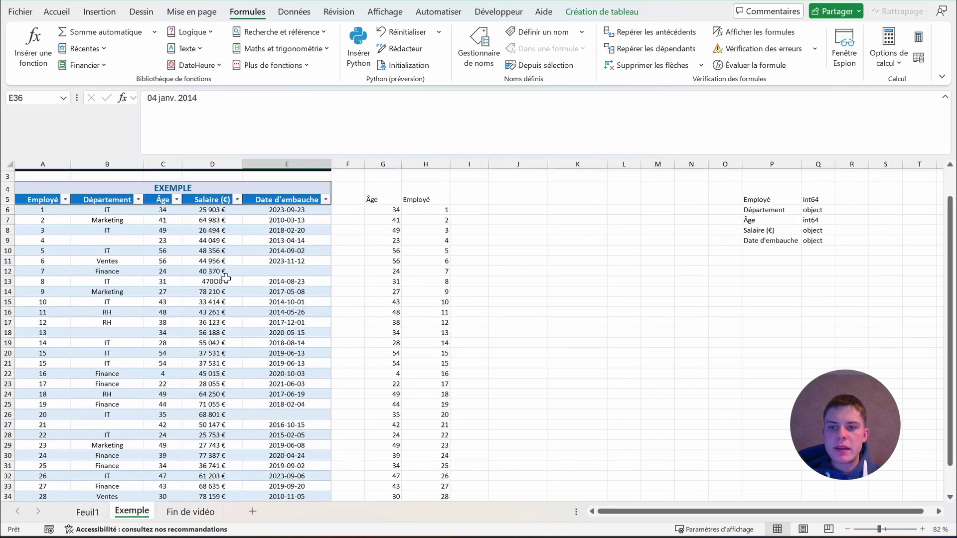
- Recheck the text of the salary entry in D13 and the hire date in E36, keeping both entries
click(226, 280)
double_click(167, 97)
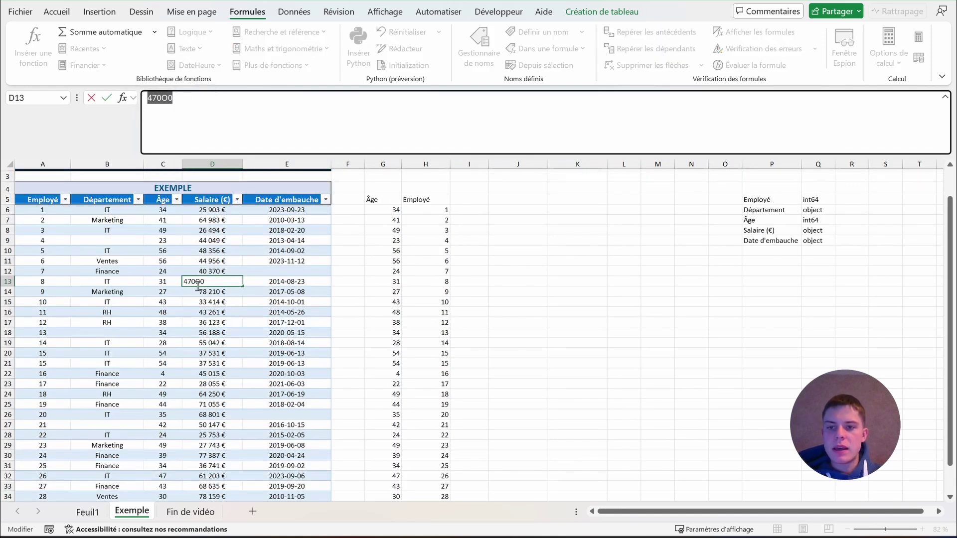
drag(173, 98, 163, 96)
text(00)
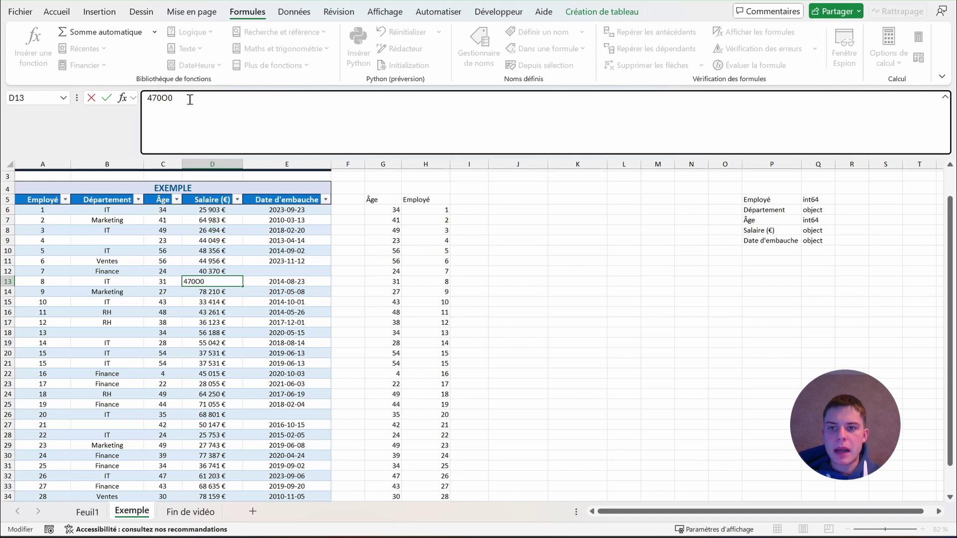
key(Return)
scroll(278, 379, down, 4)
click(279, 384)
click(282, 395)
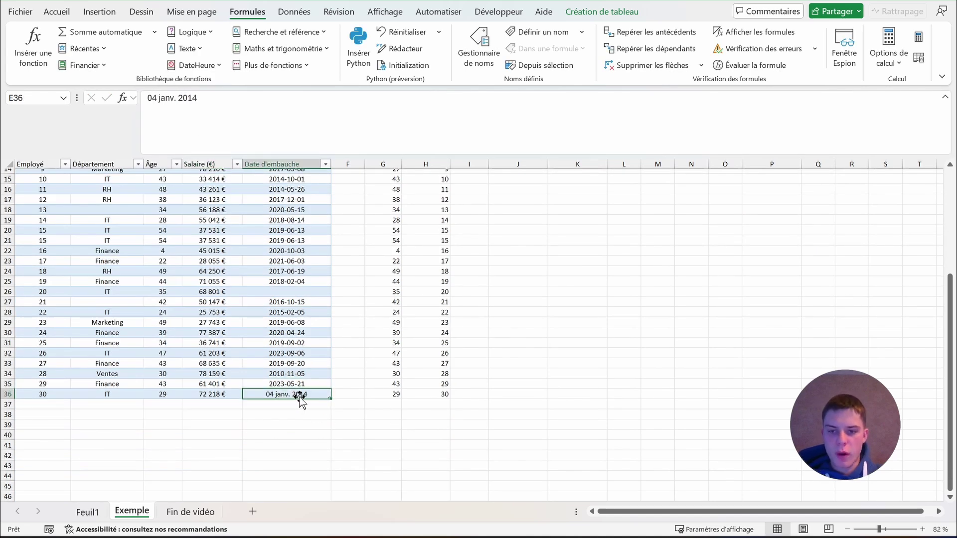
scroll(300, 402, up, 5)
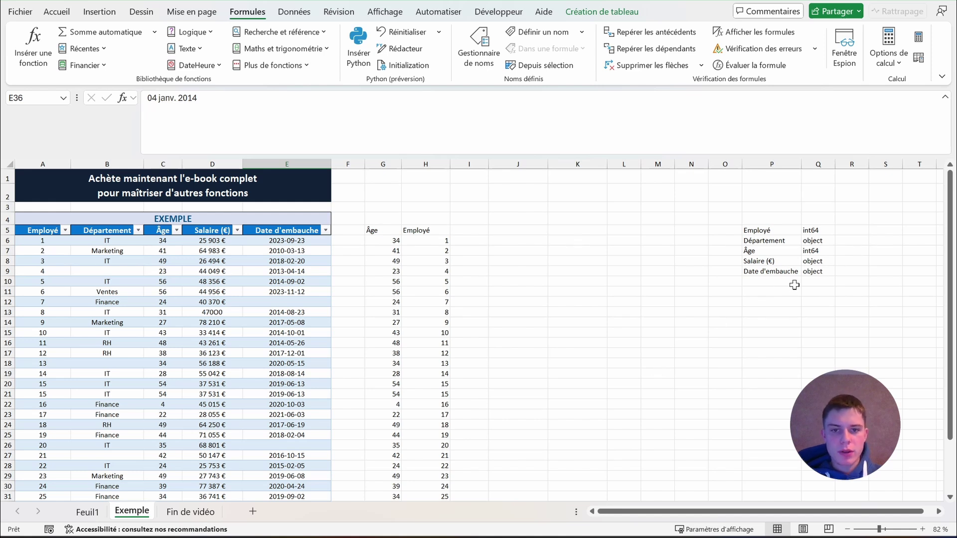
- Remove the df[['Âge', 'Employé']] line from G5's Python code and commit it to output the whole table
click(384, 232)
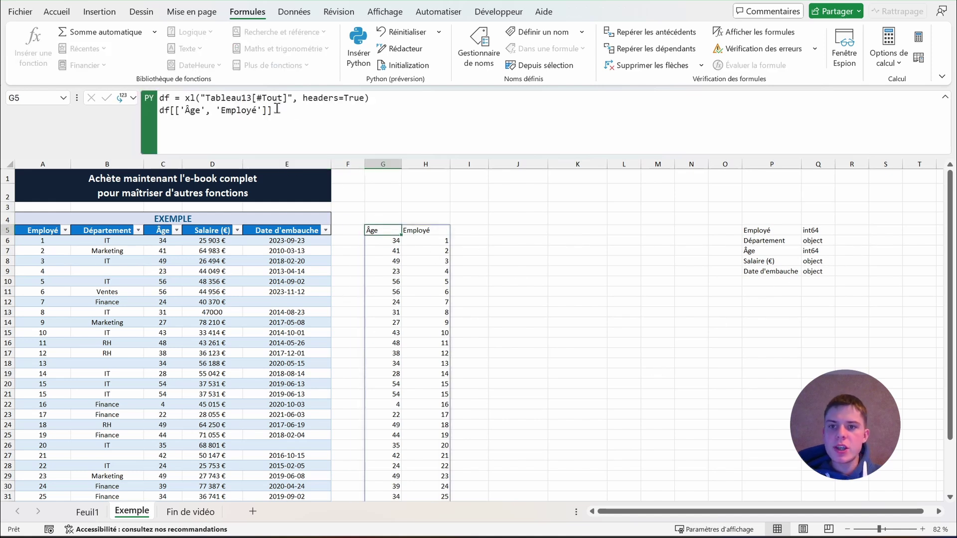
triple_click(300, 110)
key(BackSpace)
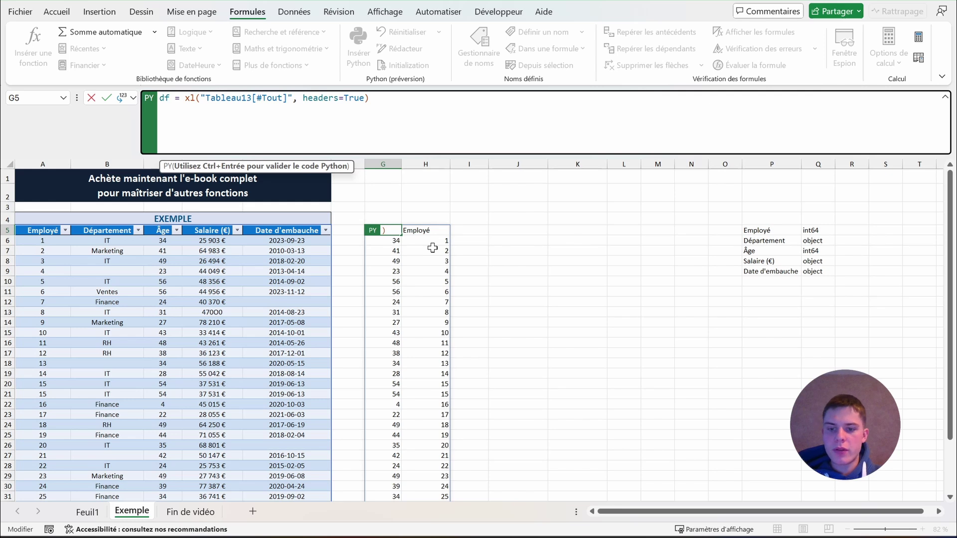
key(ctrl+Return)
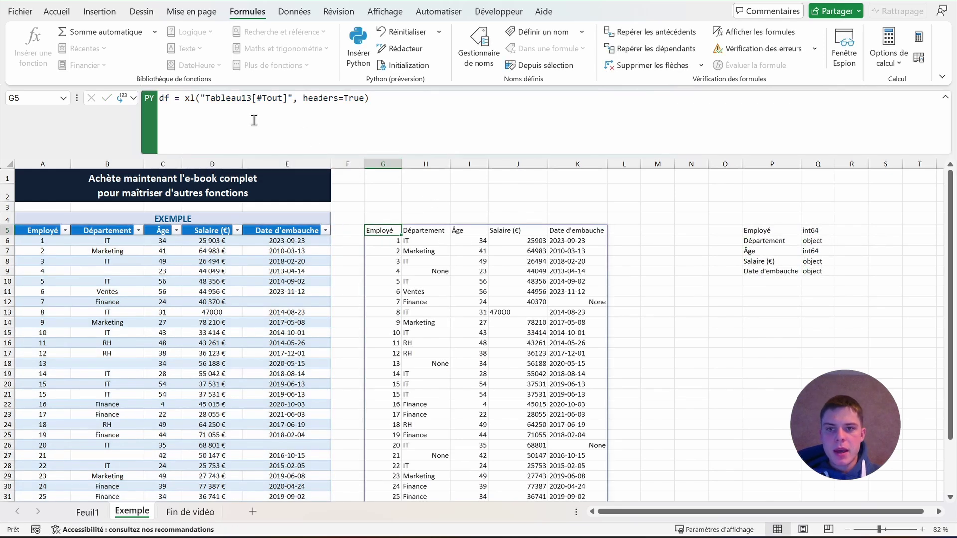
- Add the line df['Salaire (€)'] to G5's Python code and commit it to output only the salary column
click(254, 120)
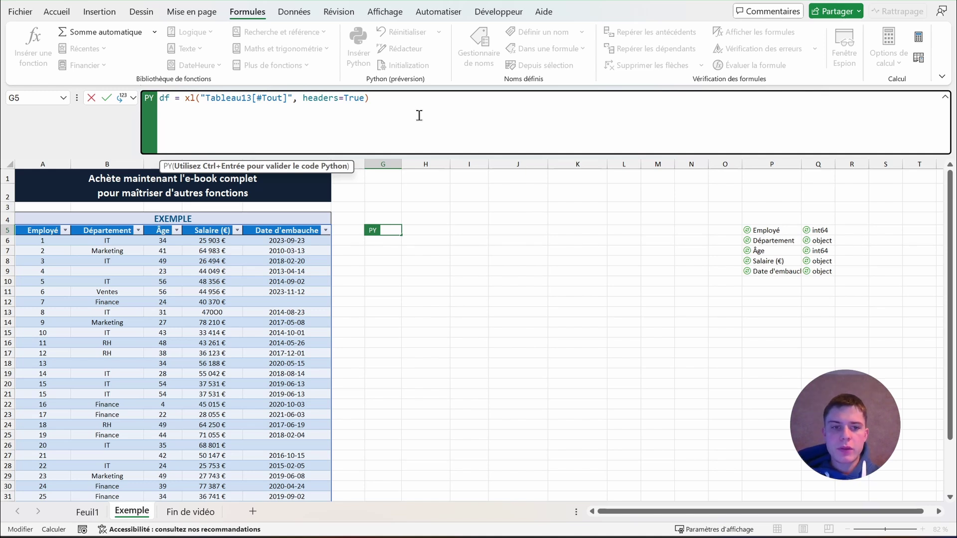
text(df[')
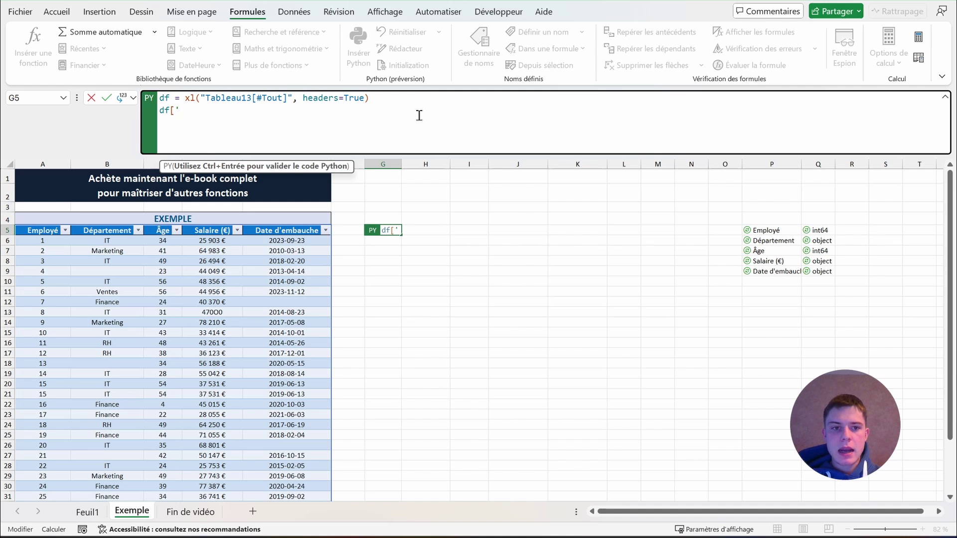
text(Salaire (€)'] =)
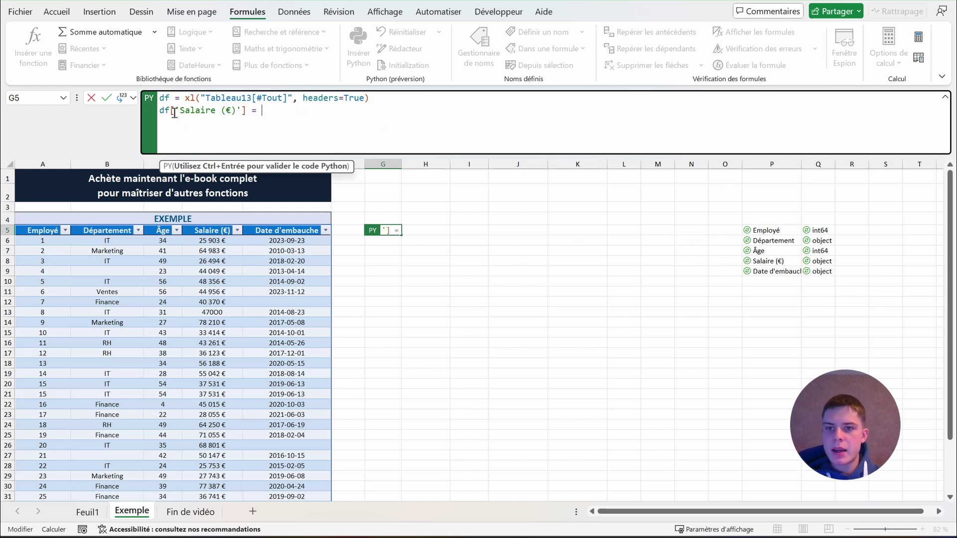
drag(160, 110, 244, 110)
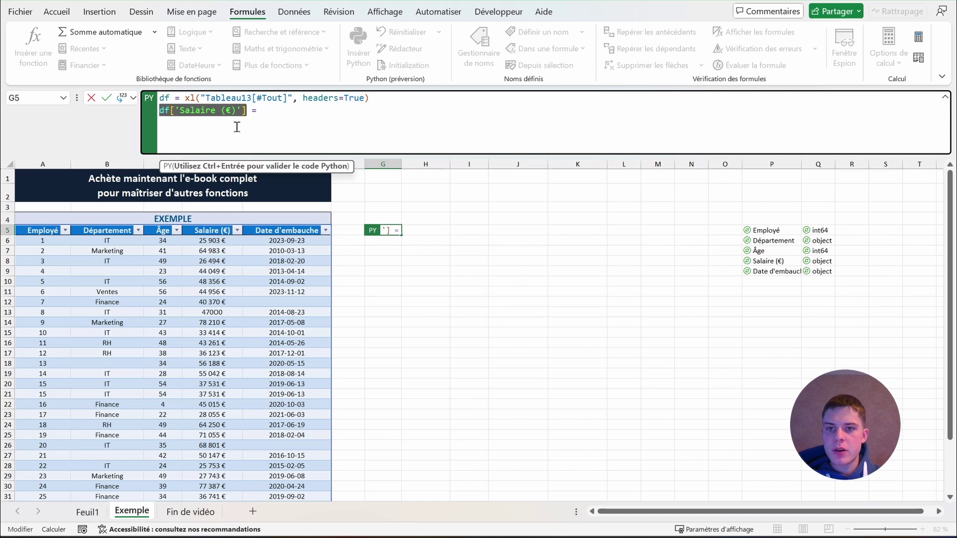
click(251, 129)
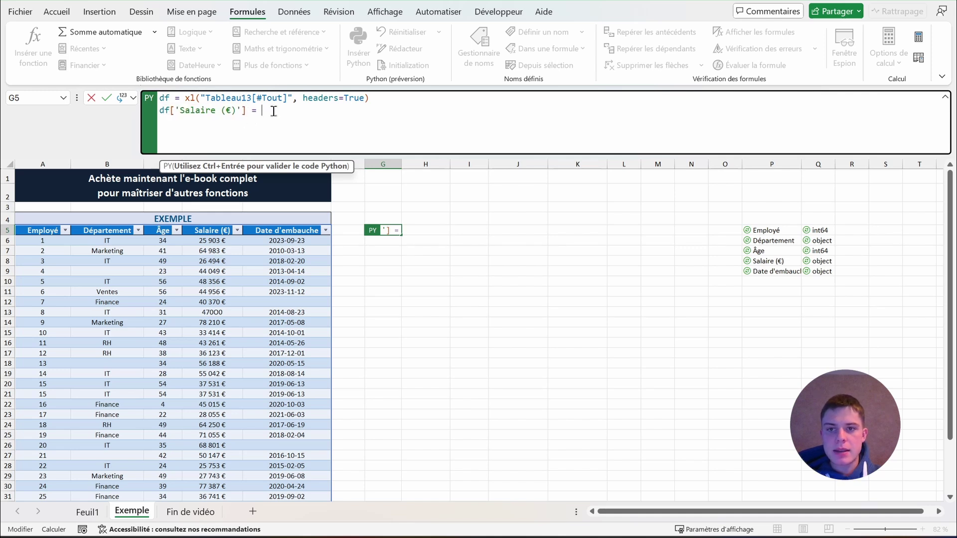
key(ctrl+Return)
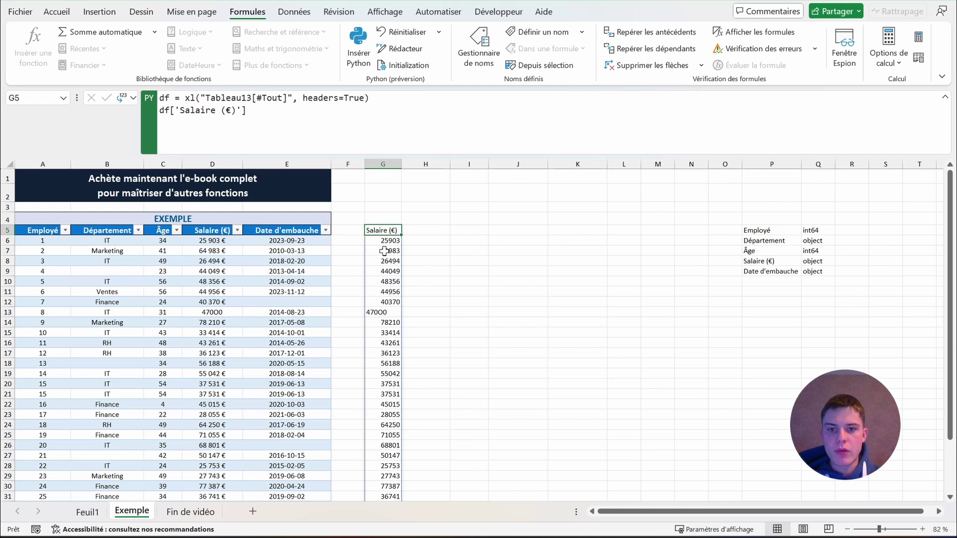
- Turn G5's second code line into an assignment with a copy of the column reference: df['Salaire (€)'] = df['Salaire (€)']
mouse_move(383, 232)
mouse_down()
mouse_move(384, 426)
mouse_move(392, 235)
mouse_up()
double_click(391, 231)
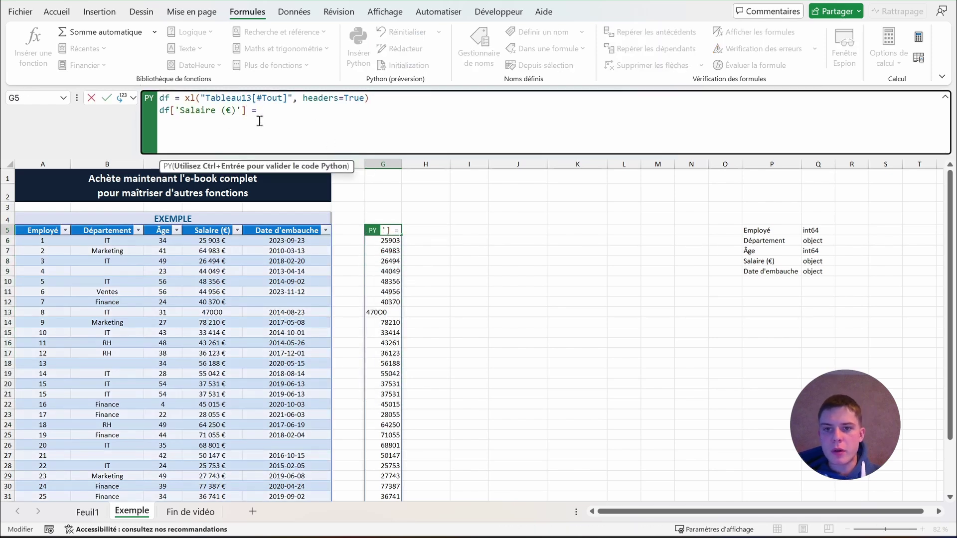
drag(247, 111, 159, 111)
key(ctrl+c)
click(315, 106)
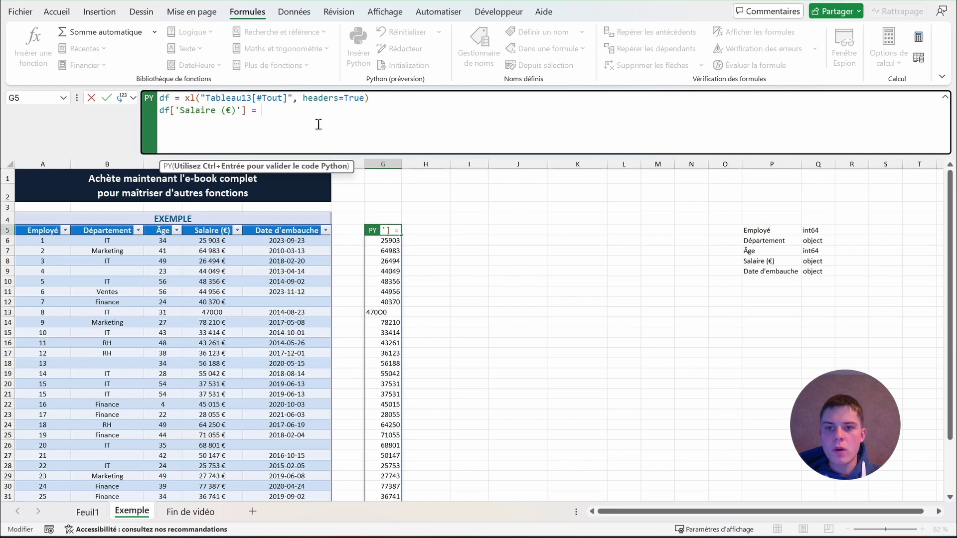
key(ctrl+v)
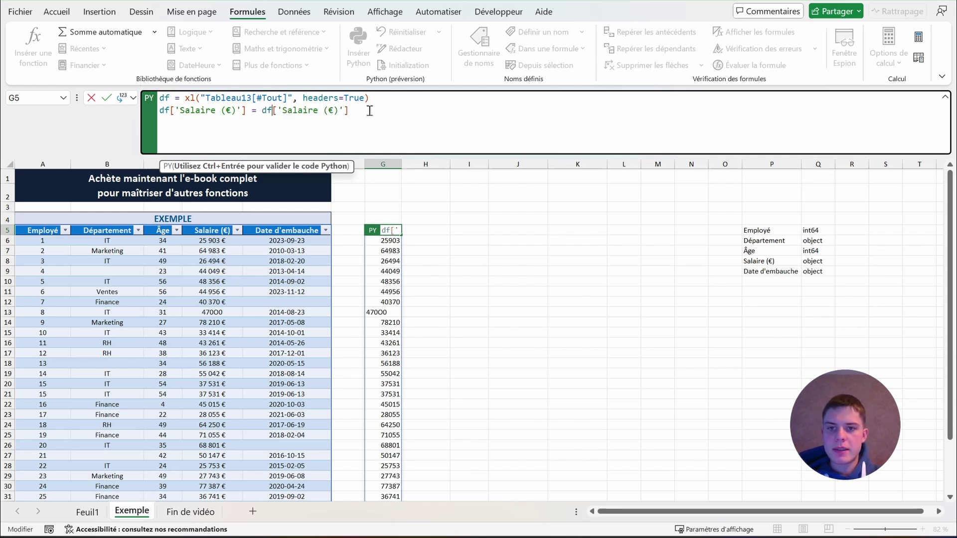
- Wrap the right-hand column reference in G5's code as pd.to_numeric(df['Salaire (€)'], errors='coerce')
text(pd.to)
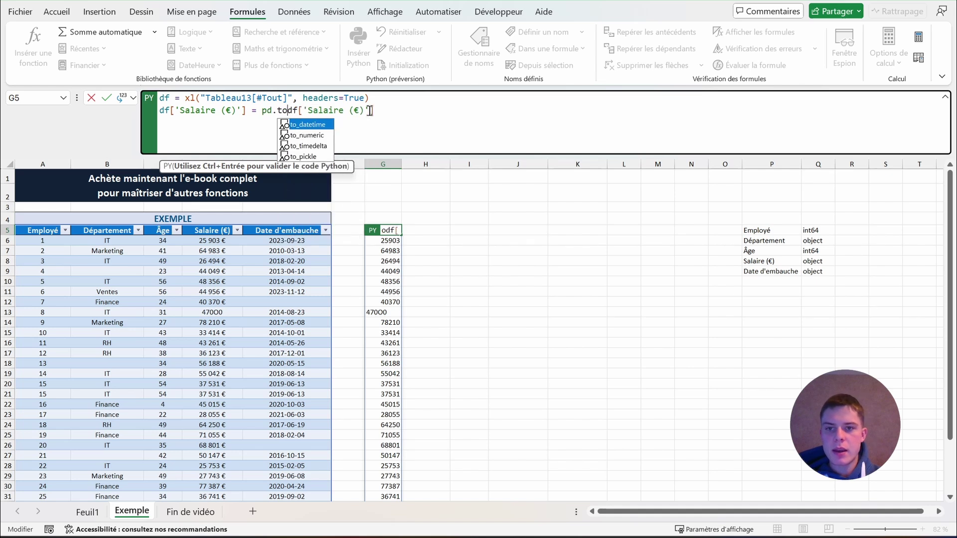
text(_numeric()
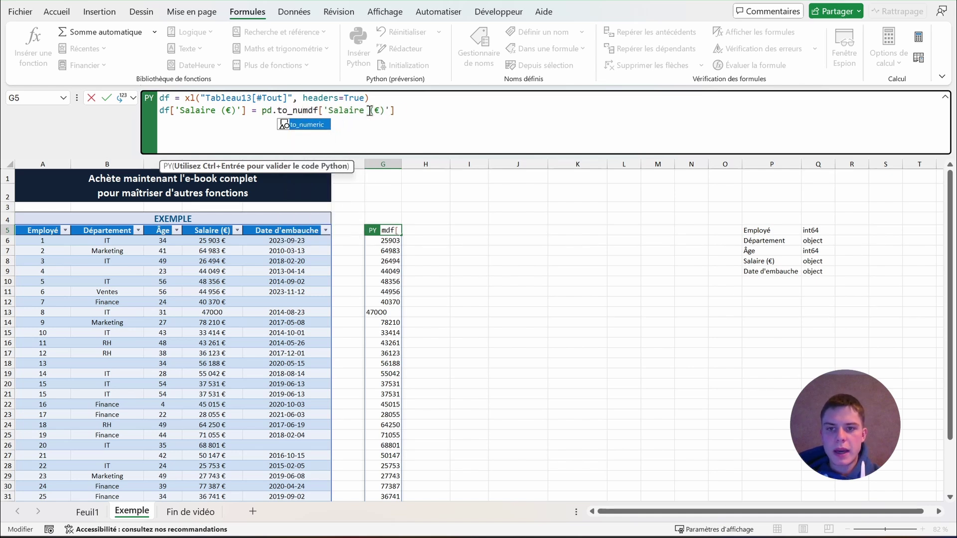
click(437, 108)
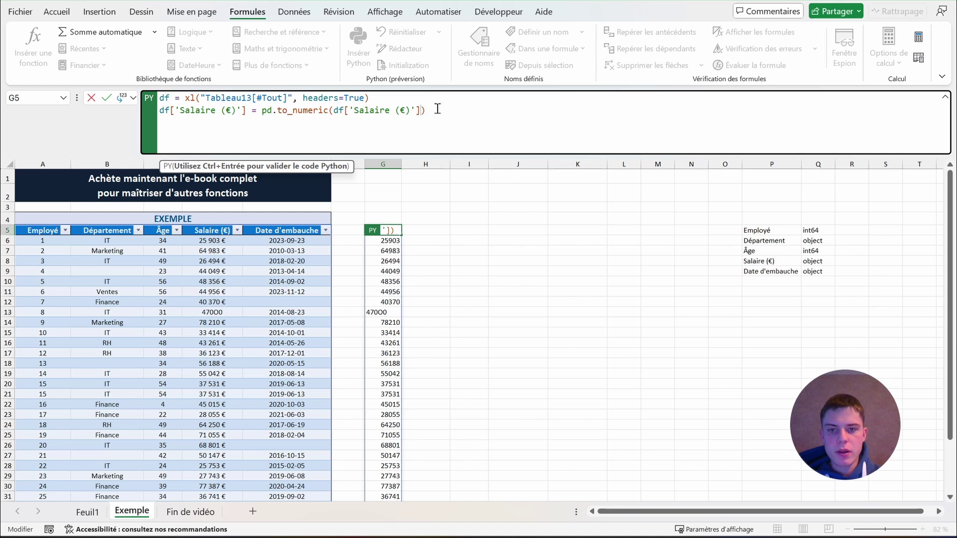
text(, errors)
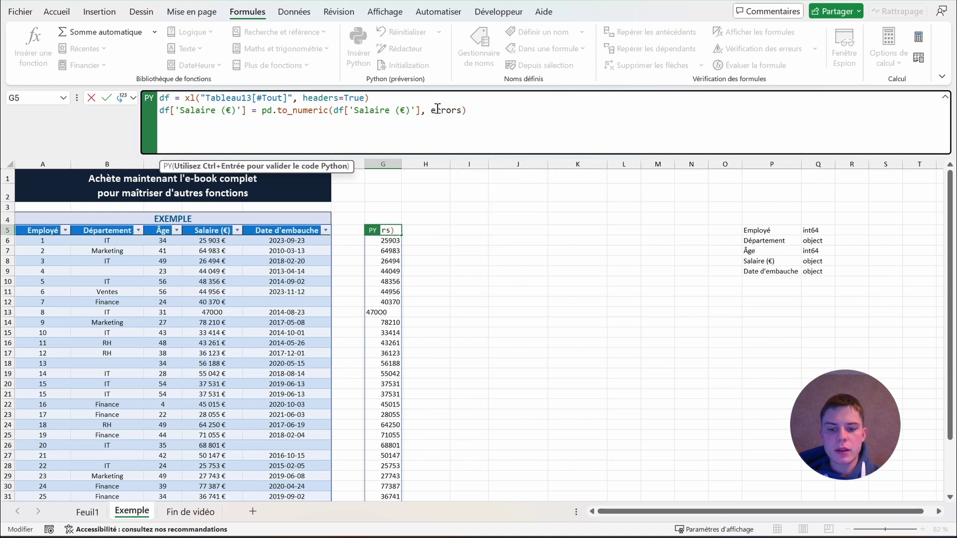
text(='coerce')
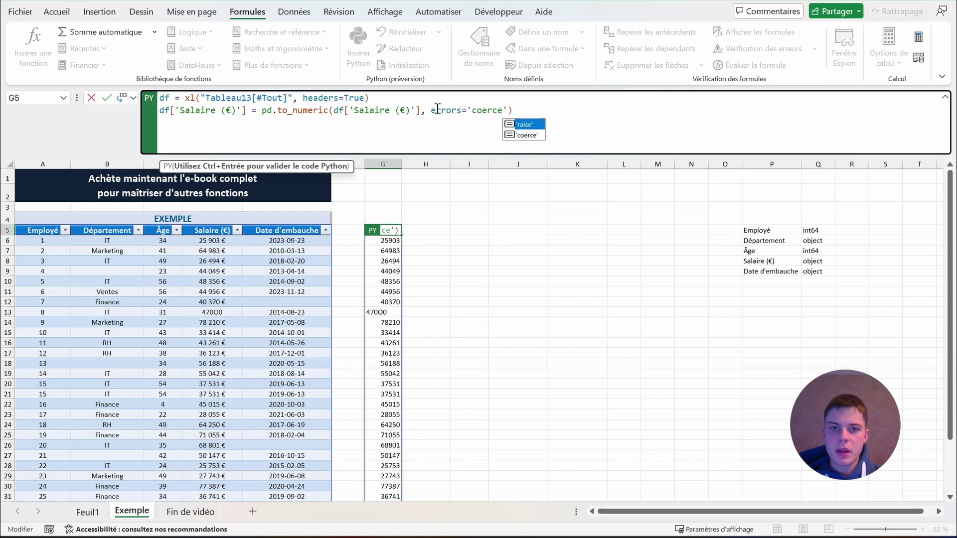
key(End)
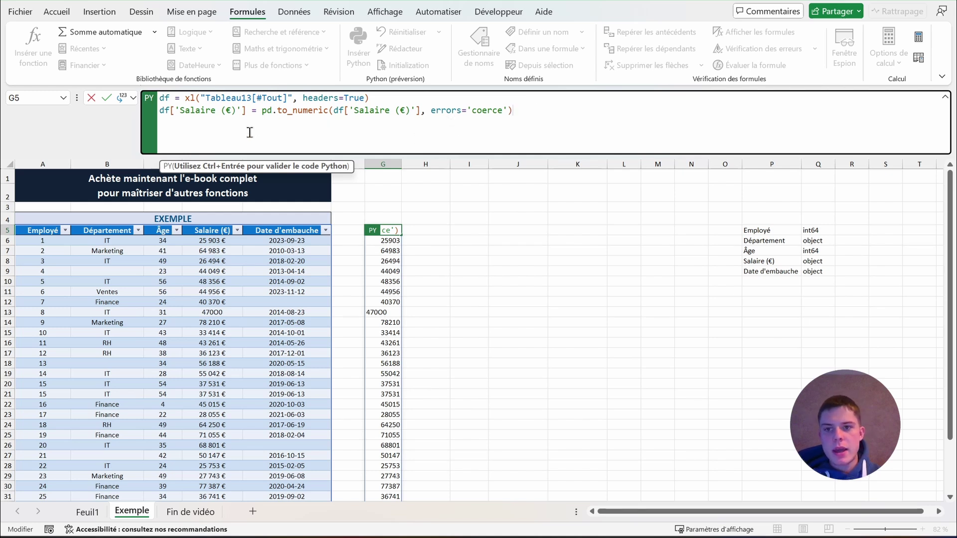
- Review the pd.to_numeric conversion in G5's code, covering the pd prefix, the function name and its arguments
double_click(268, 110)
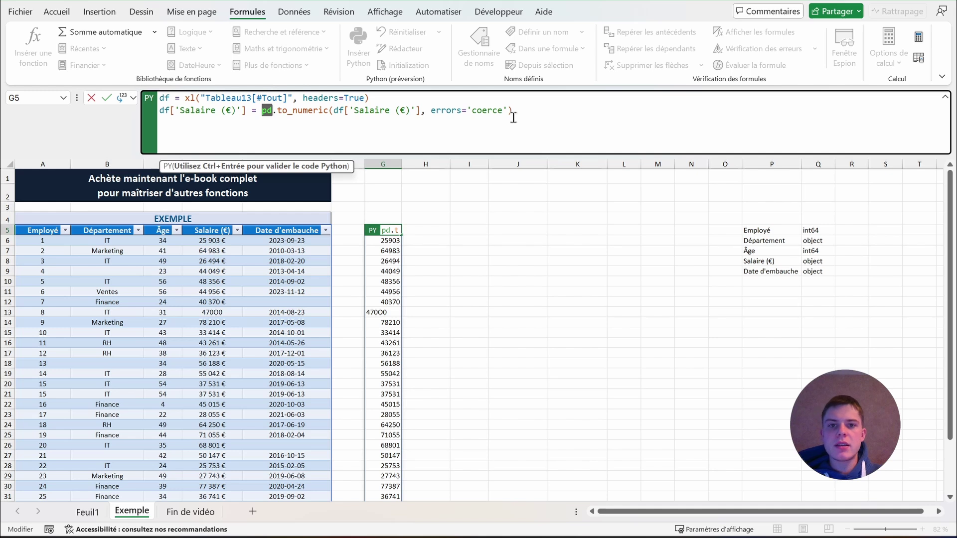
click(547, 111)
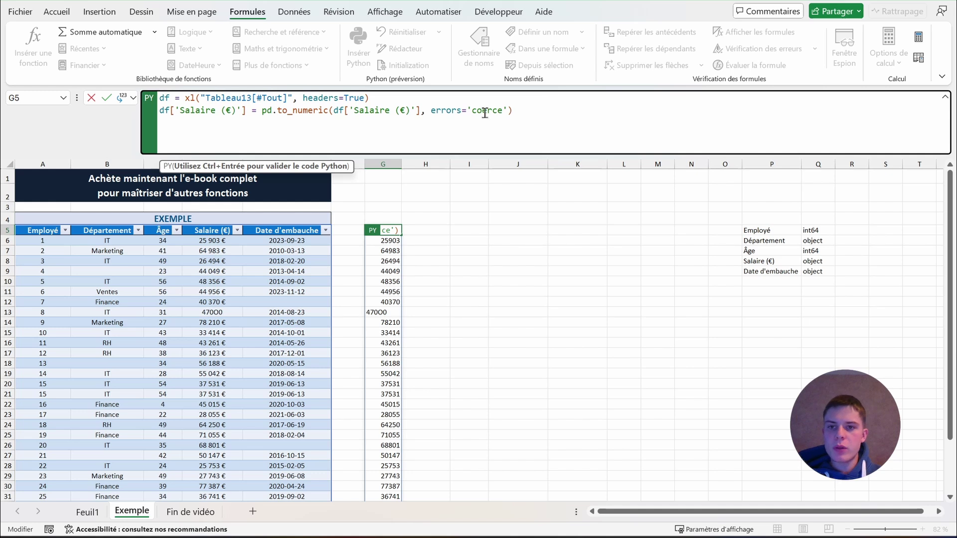
double_click(267, 111)
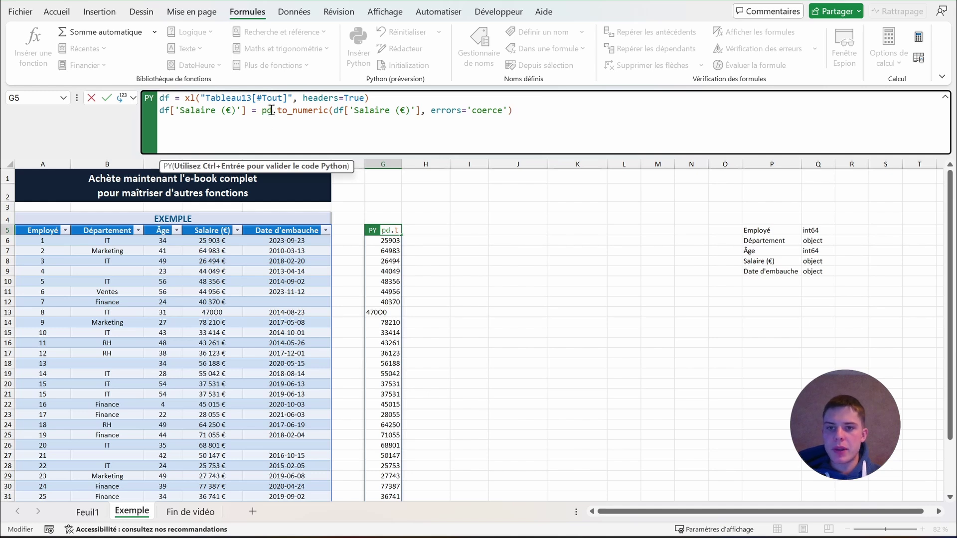
drag(277, 111, 329, 109)
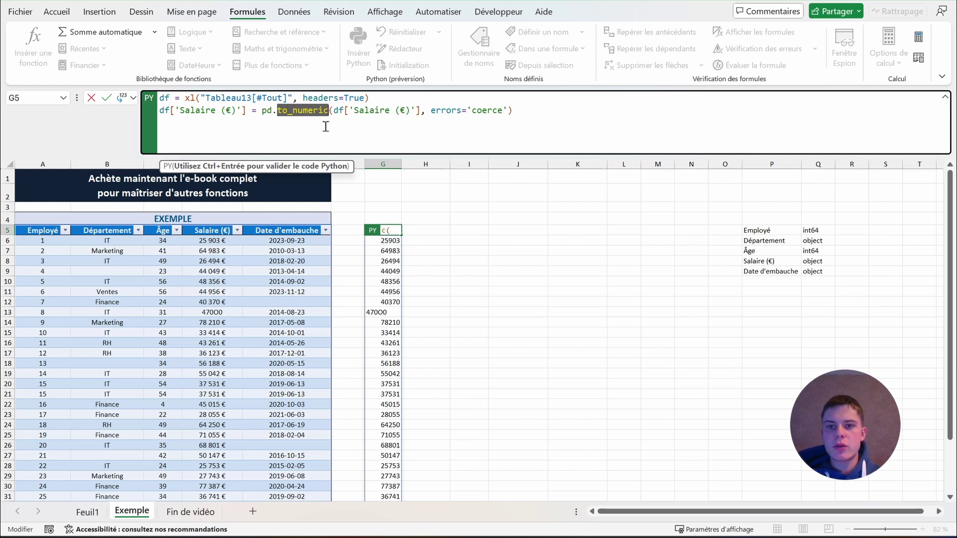
key(End)
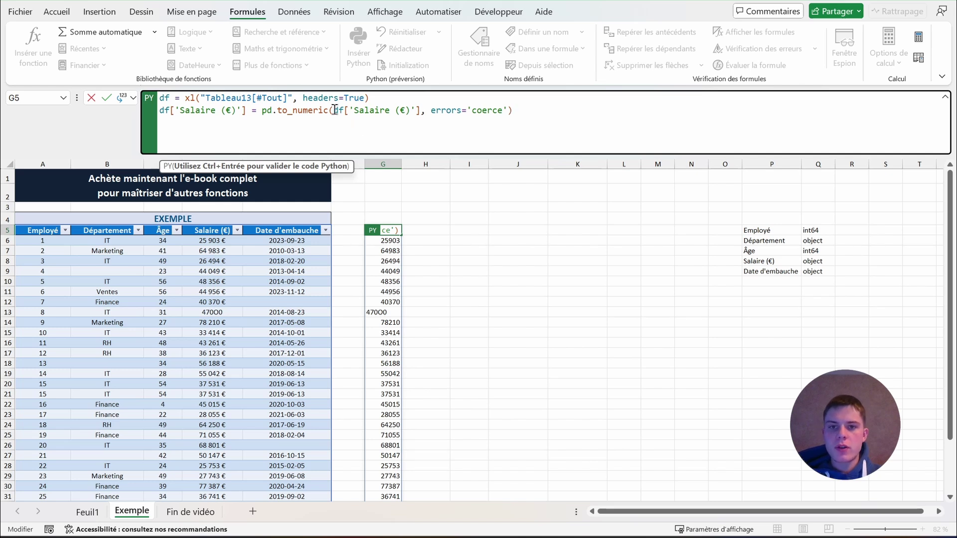
drag(329, 110, 296, 110)
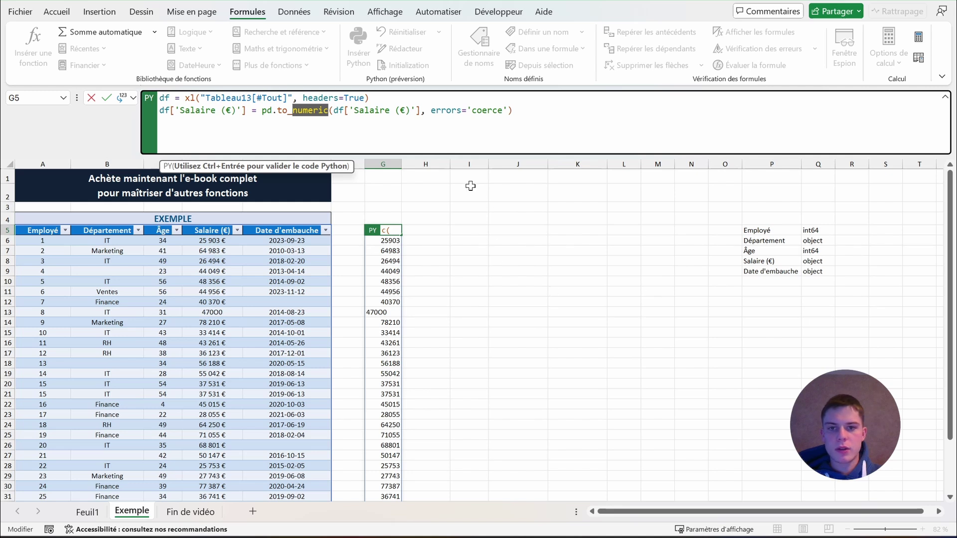
drag(333, 110, 512, 110)
click(402, 126)
click(533, 111)
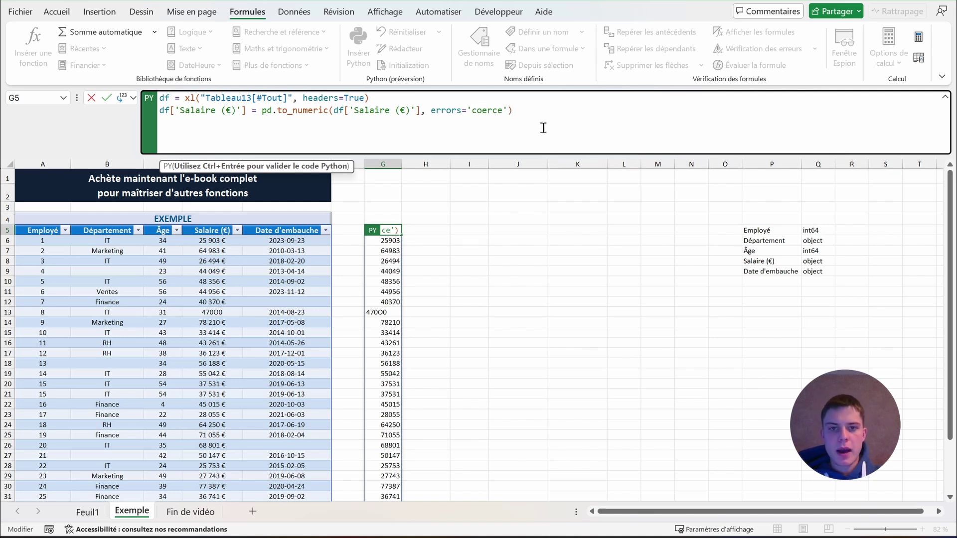
- Add a final line df to G5's Python code and commit it to output the whole table
key(Return)
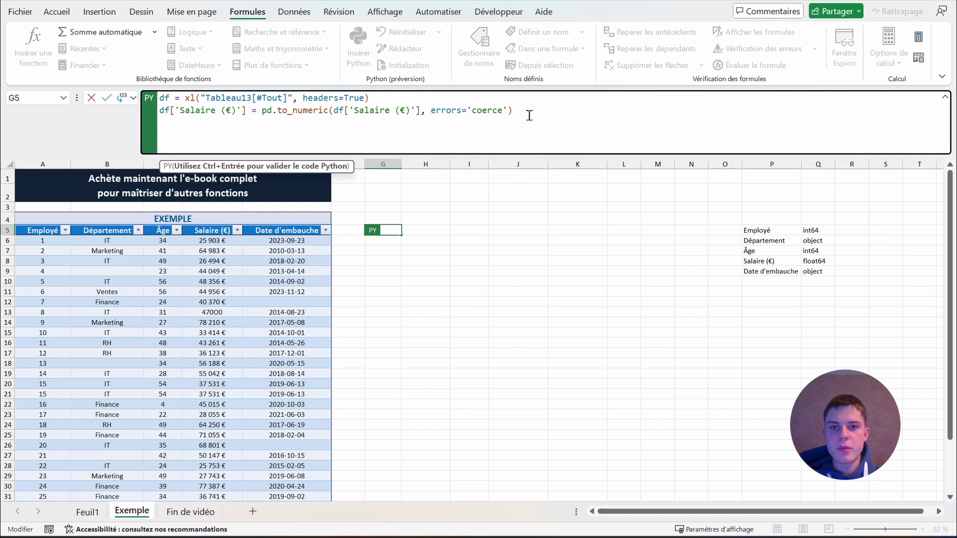
text(df)
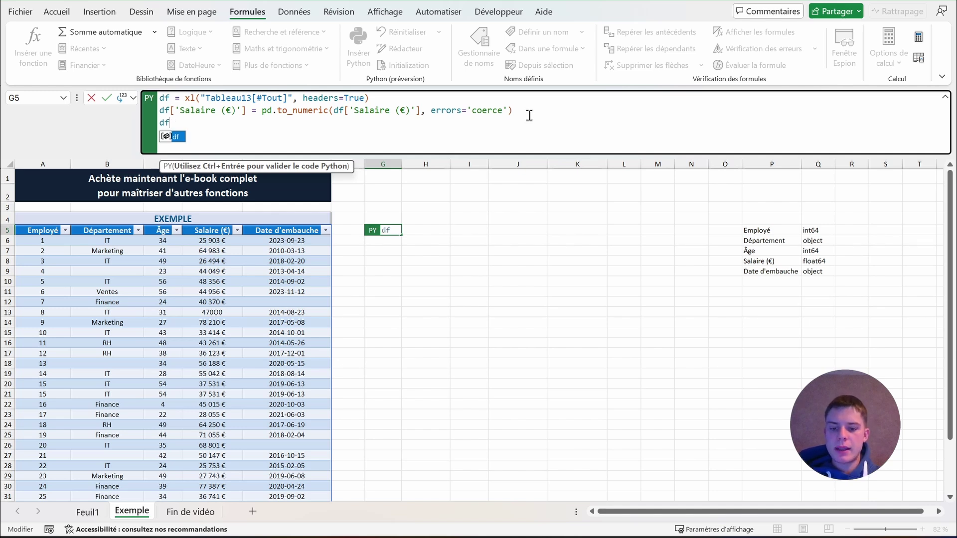
key(ctrl+Return)
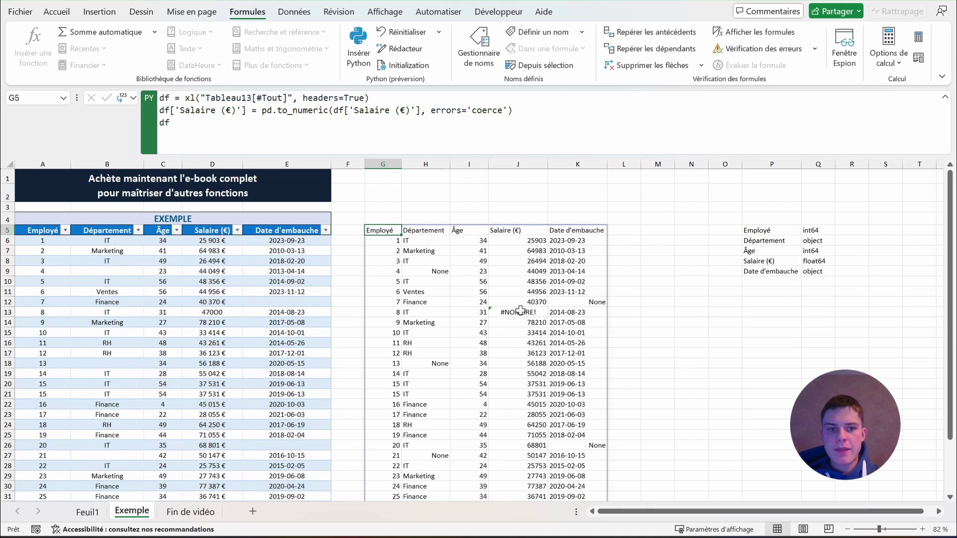
- Check the Salaire (€) data type, the converted salary in J13 and the errors='coerce' argument in G5's code
click(821, 263)
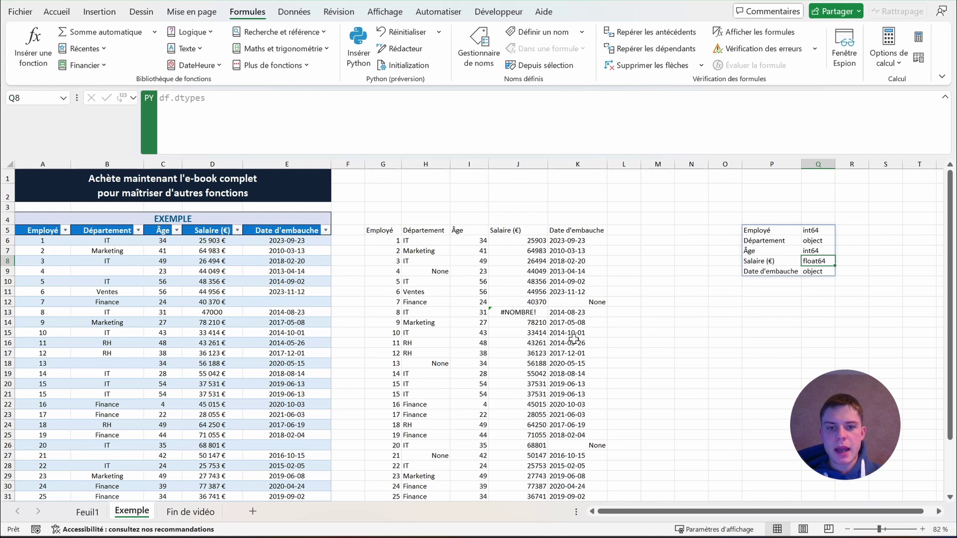
click(538, 313)
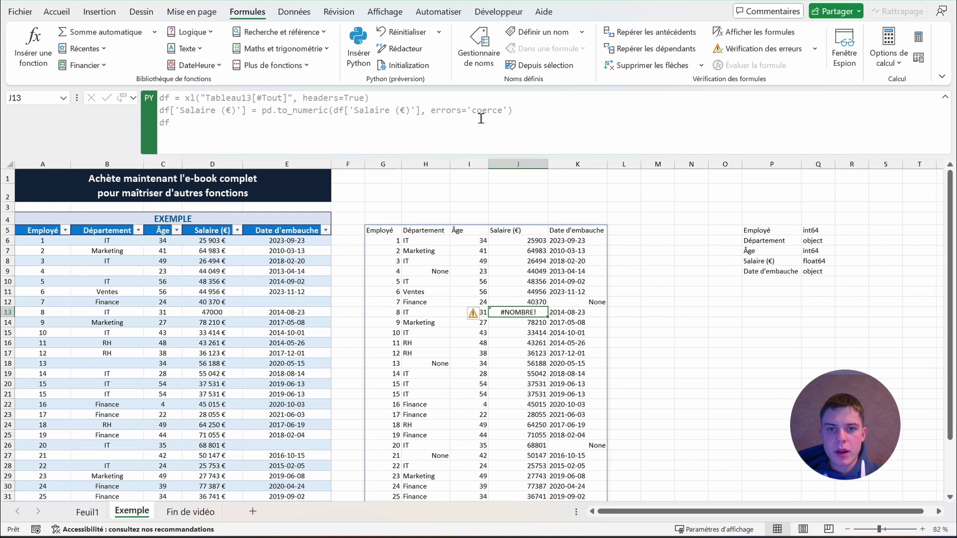
click(523, 115)
key(ctrl+a)
key(Delete)
key(Escape)
click(387, 233)
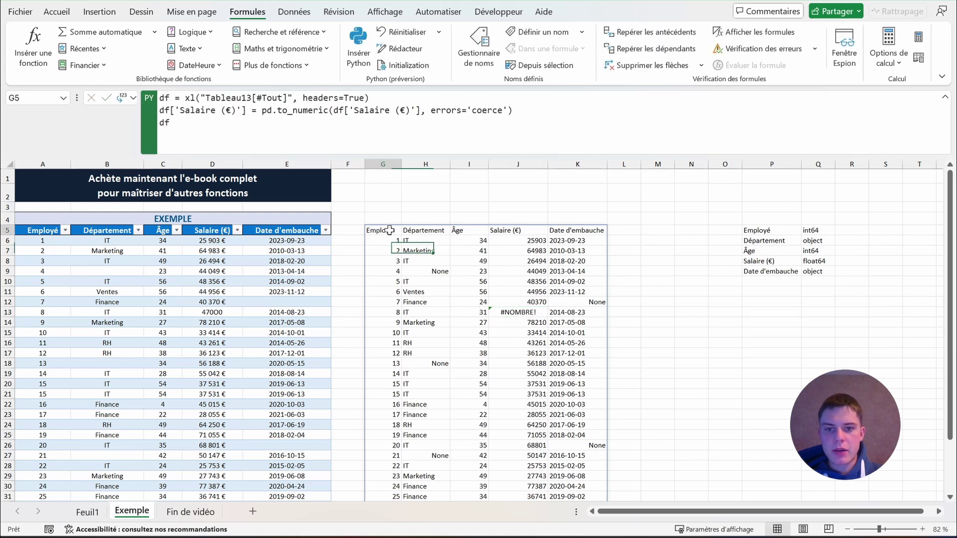
drag(432, 109, 509, 111)
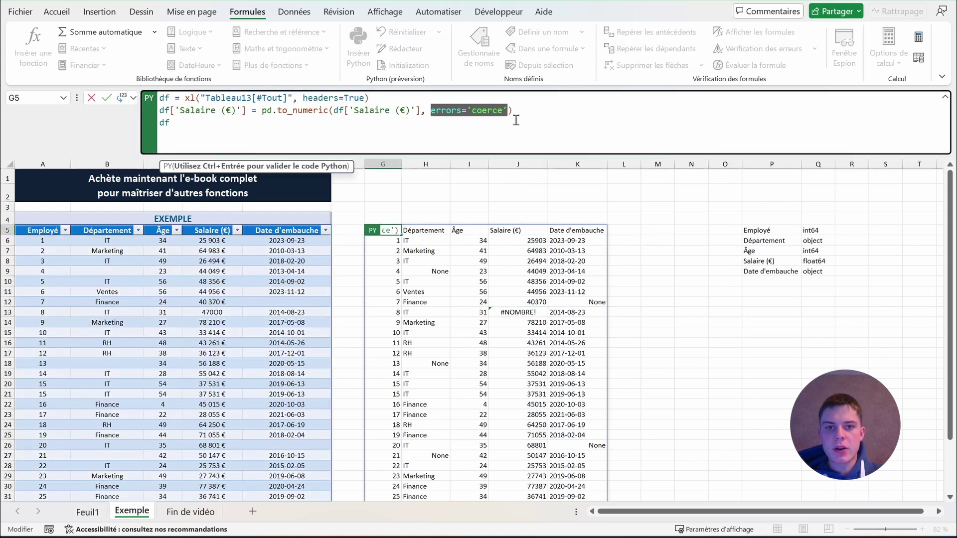
key(Escape)
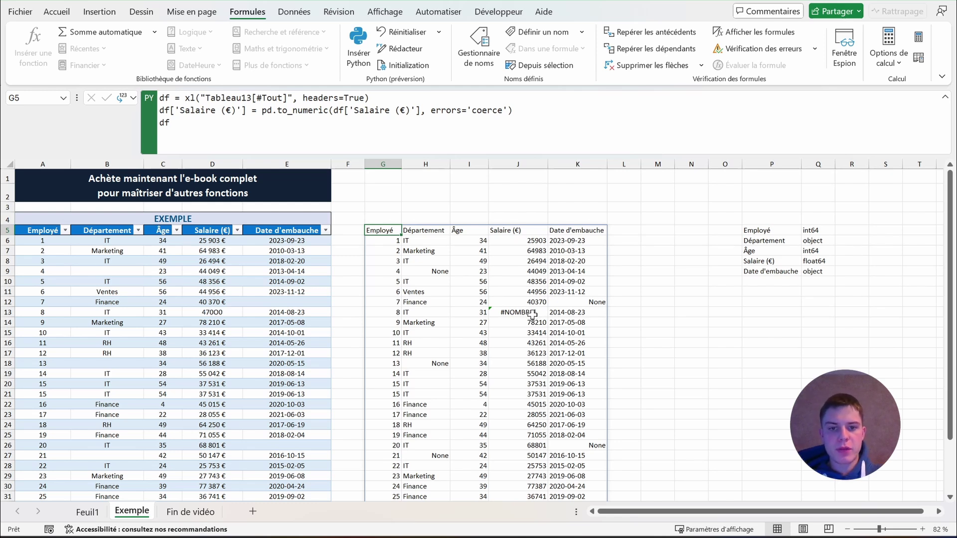
scroll(532, 314, down, 1)
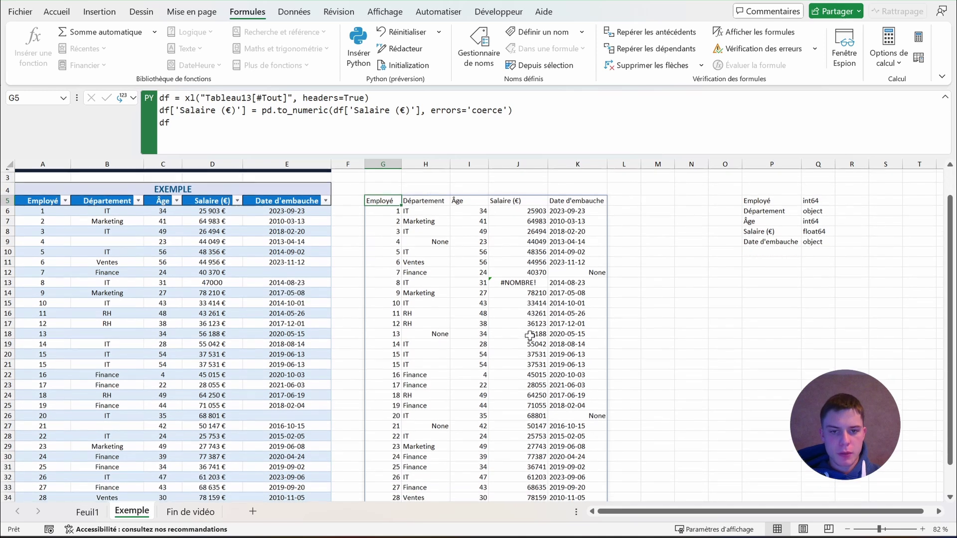
scroll(531, 314, up, 1)
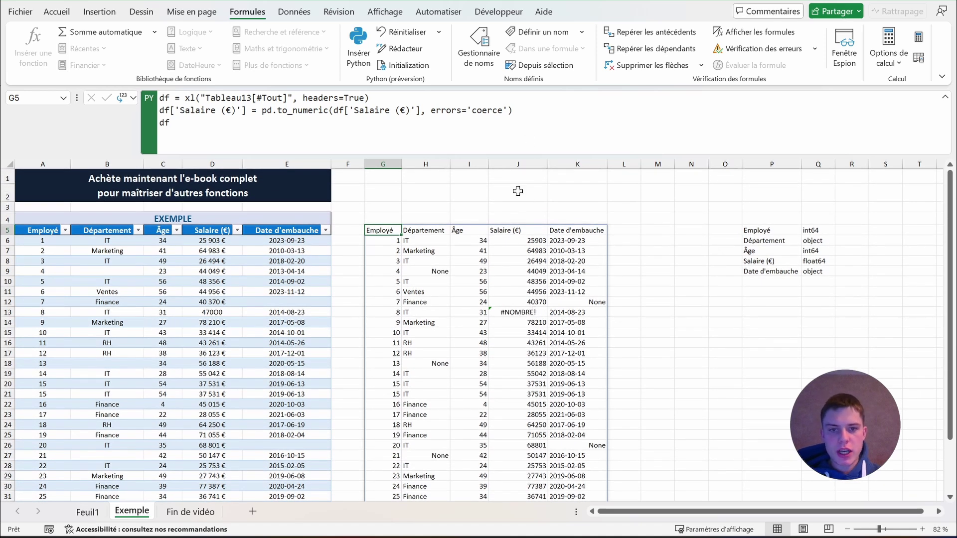
- Insert df["Date d'embauche"] = pd.to_datetime(df["Date d'embauche"], errors='coerce') above the final df line in G5's code and commit it
click(524, 110)
key(Return)
text(df["Date d'embauche"] = pd.to_datetime(df["Date d'embauche"], errors='coerce'))
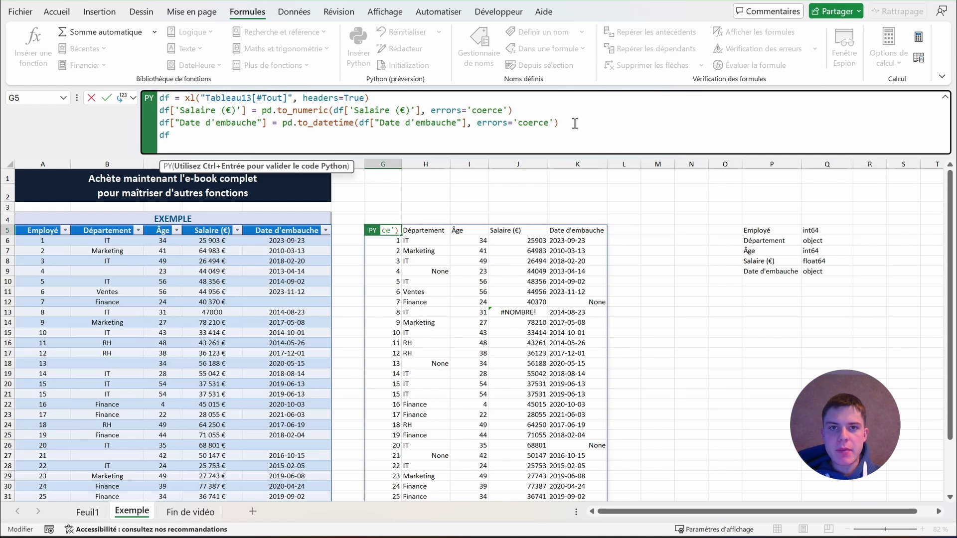
drag(182, 125, 355, 125)
click(316, 135)
click(567, 129)
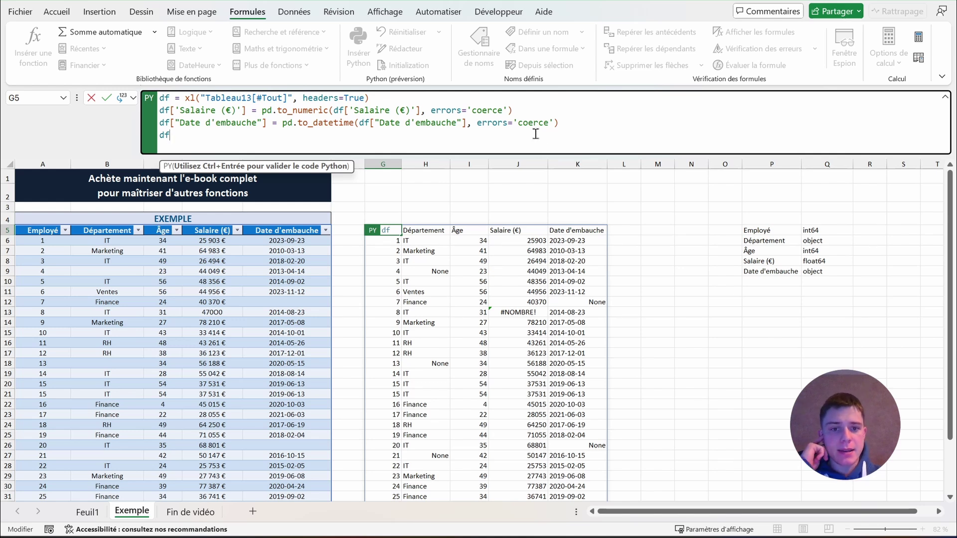
drag(477, 124, 554, 124)
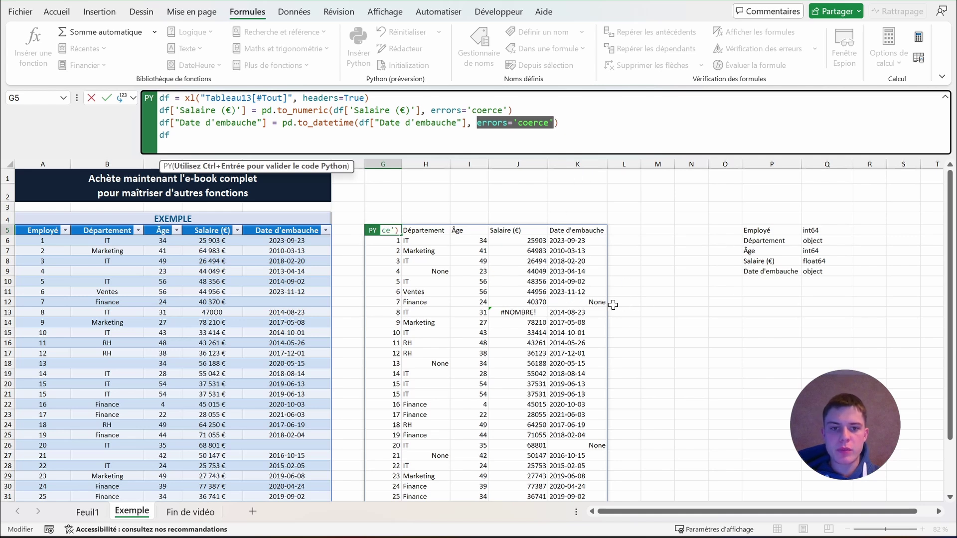
click(559, 123)
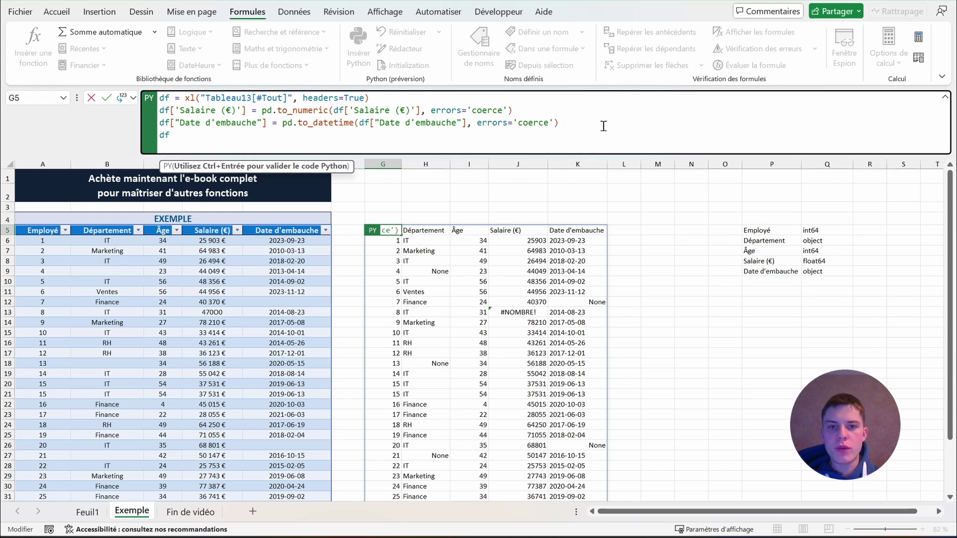
key(ctrl+Return)
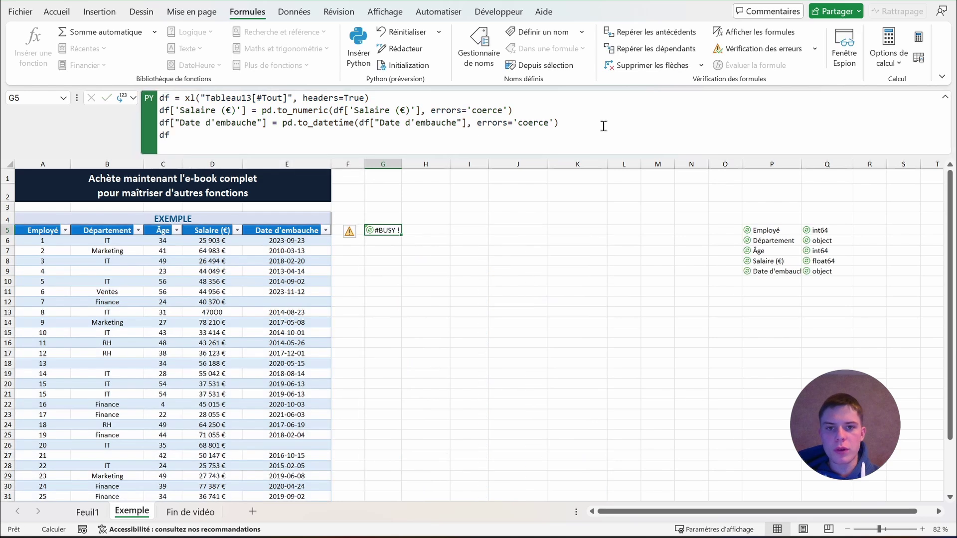
- Examine the error cells K12, K26 and K36 in the Date d'embauche output, and check that column's data type
scroll(581, 269, down, 1)
click(581, 269)
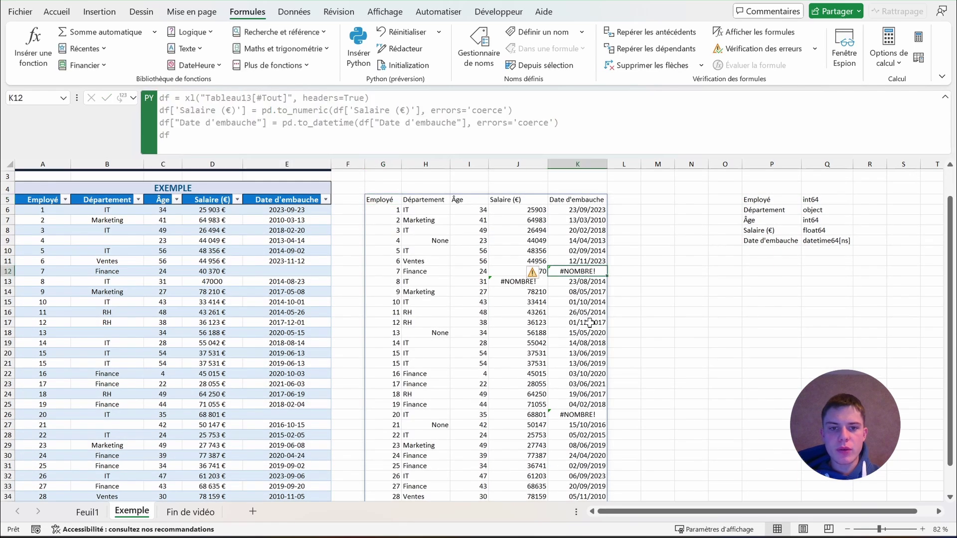
ctrl+click(589, 415)
scroll(573, 328, down, 1)
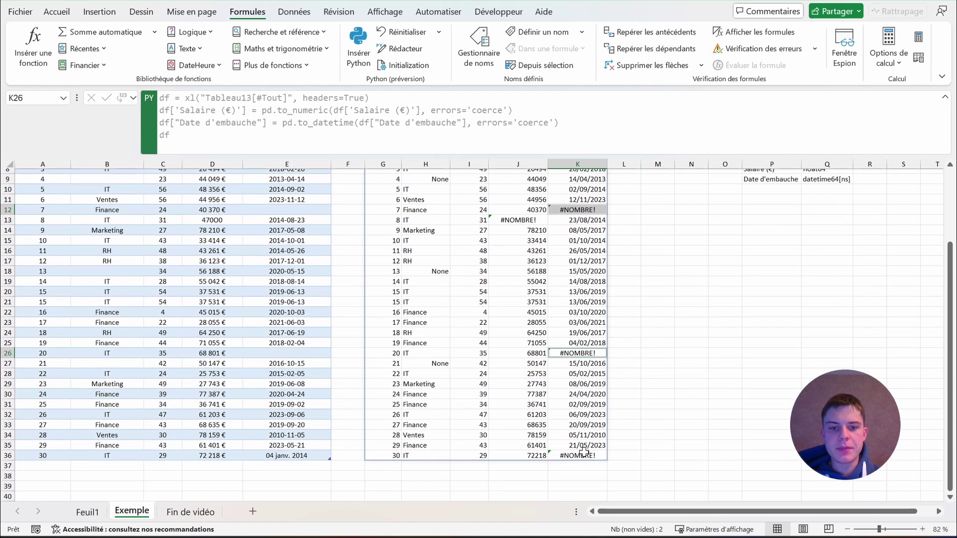
ctrl+click(581, 455)
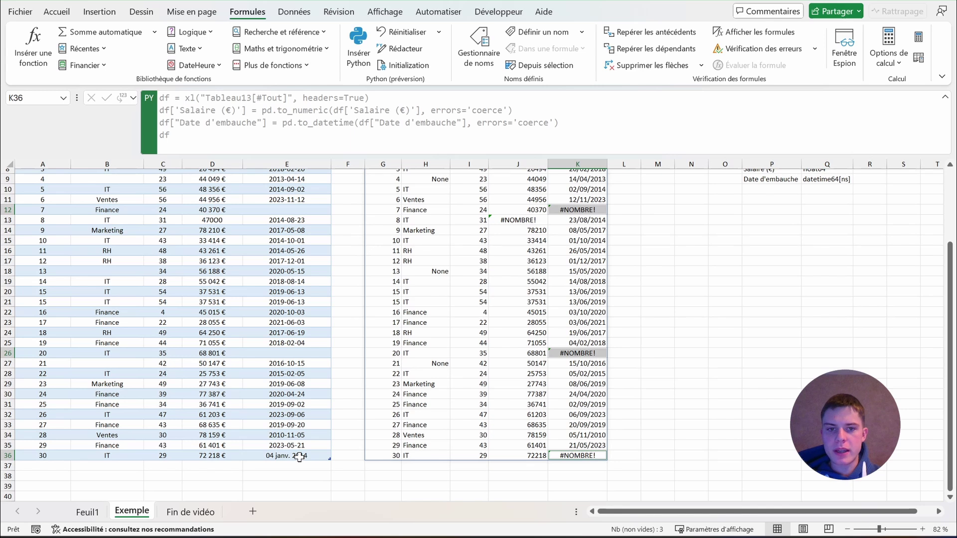
scroll(478, 384, up, 3)
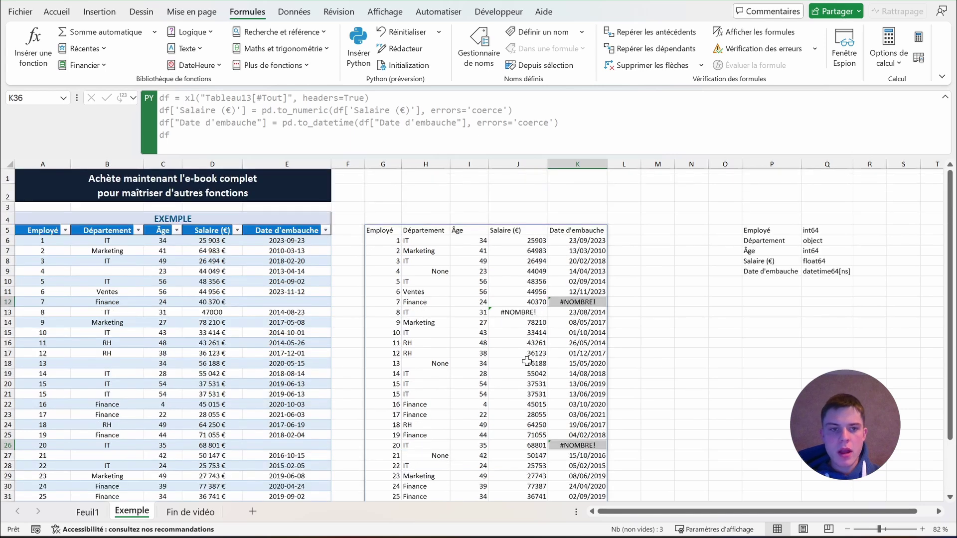
click(836, 271)
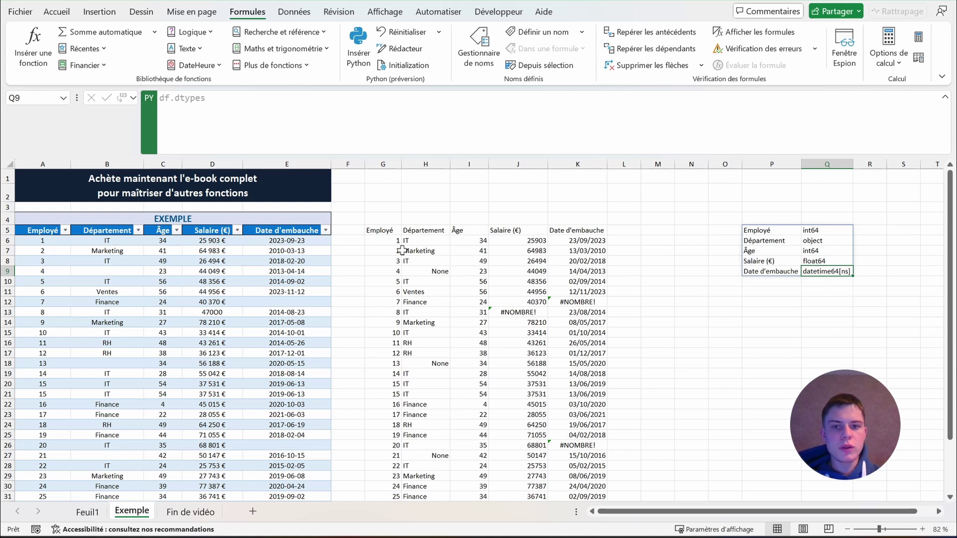
click(390, 231)
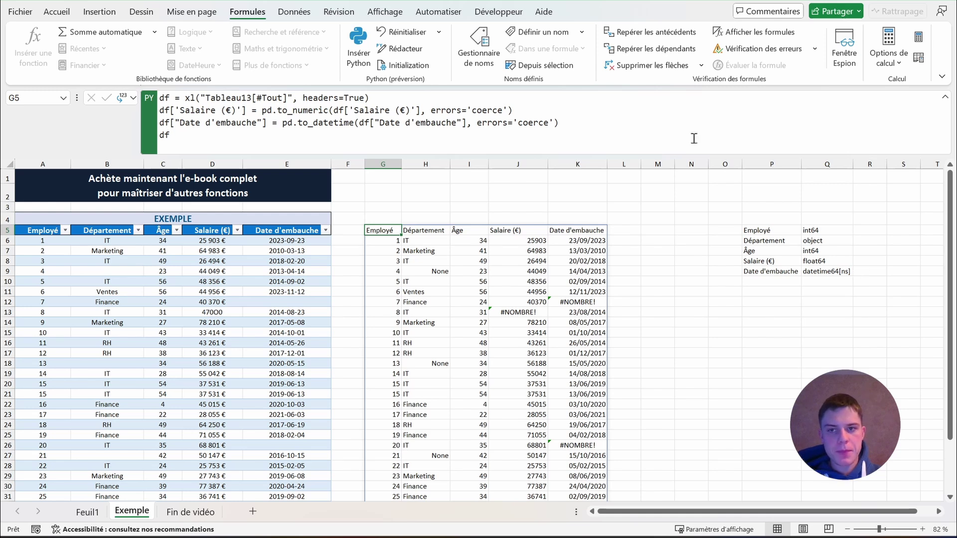
click(647, 123)
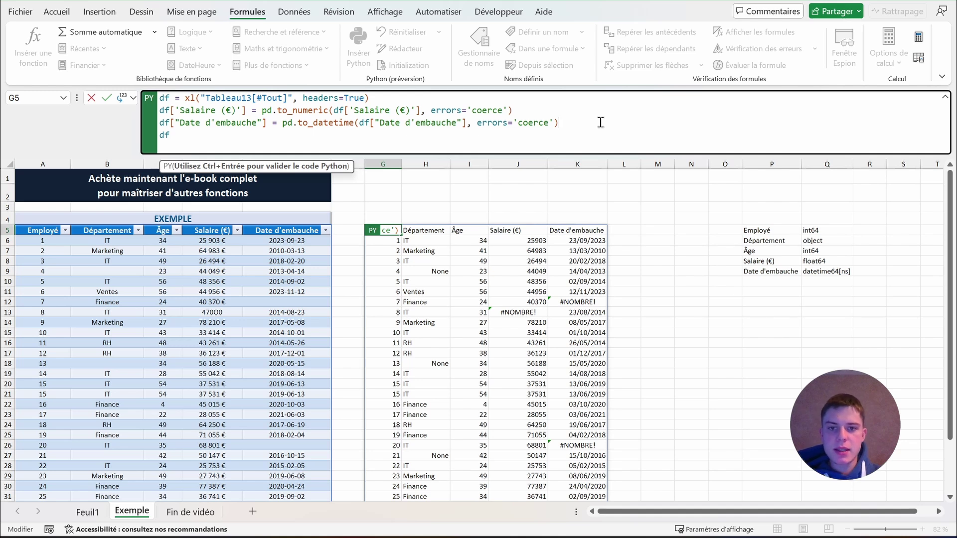
key(ctrl+Return)
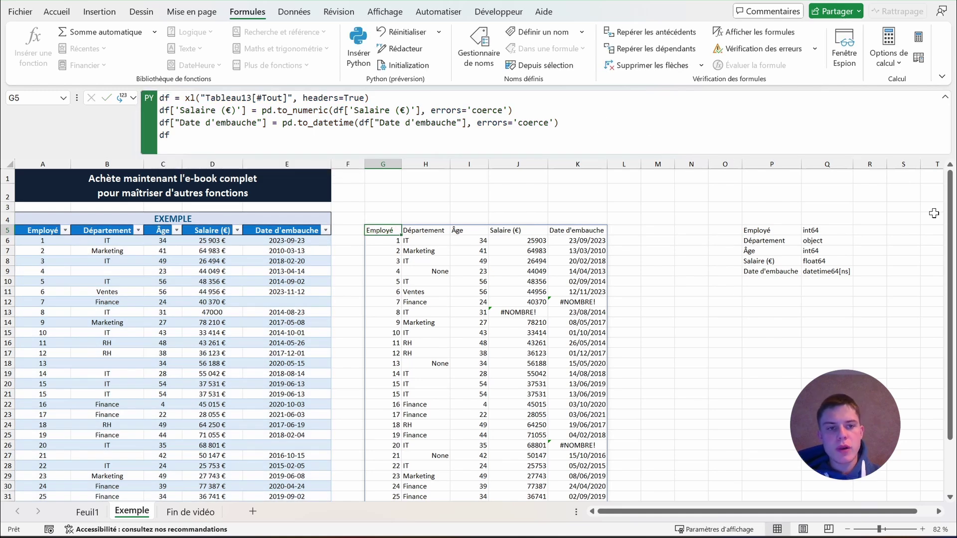
drag(953, 231, 953, 230)
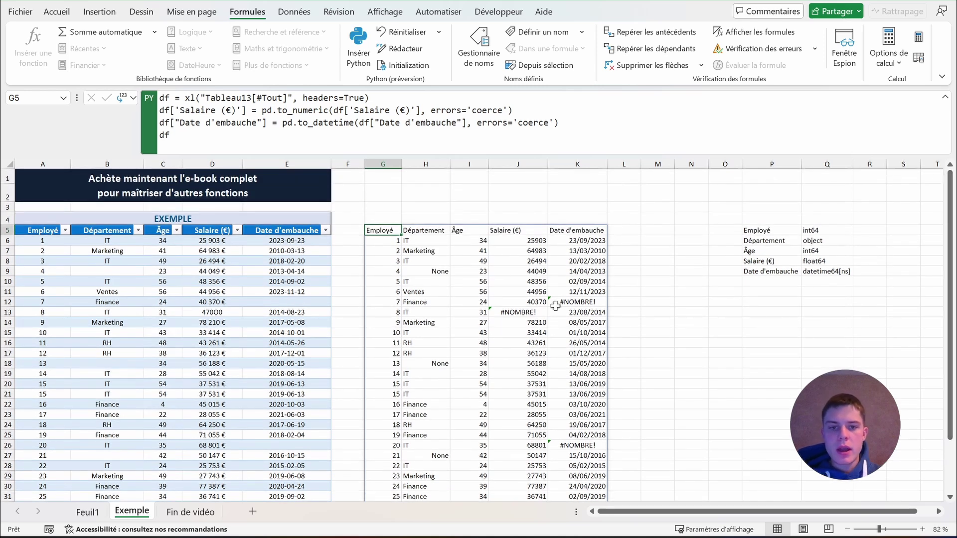
click(584, 122)
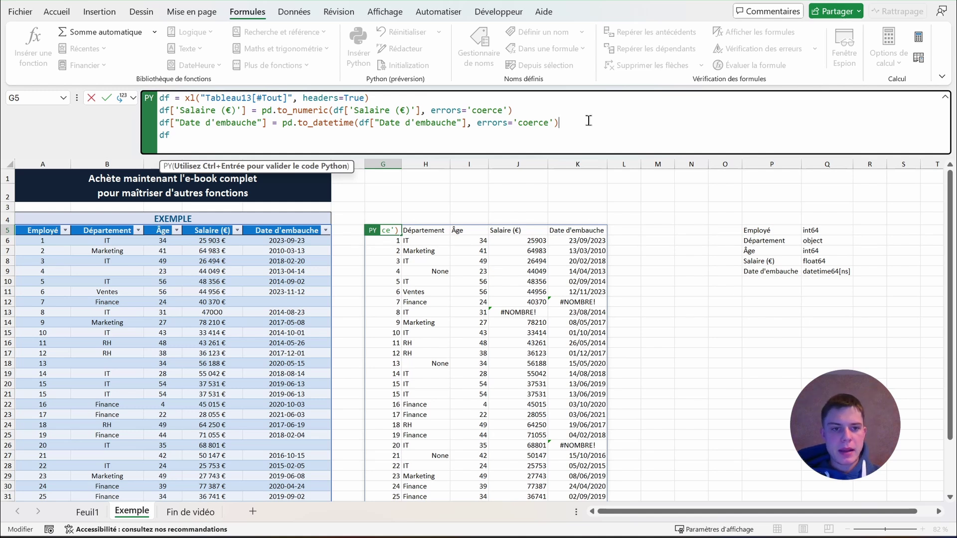
key(ctrl+Return)
- Inspect the missing Département value in H9 and the salary error in J13 of the output table
scroll(500, 275, down, 1)
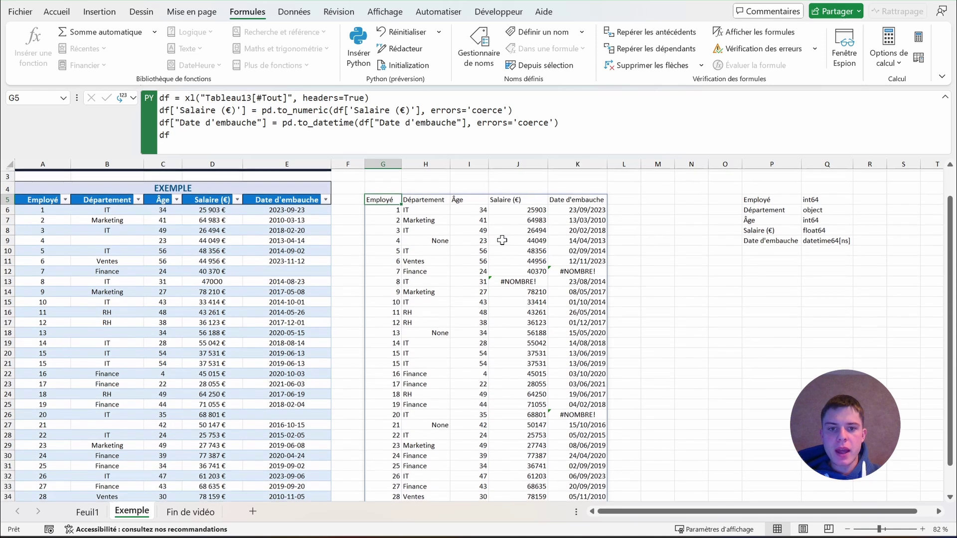
click(438, 241)
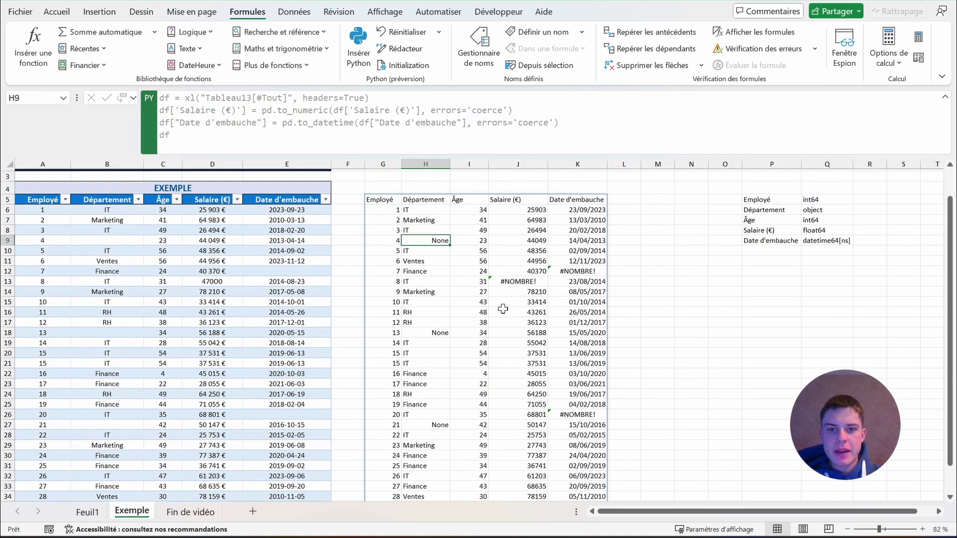
click(519, 281)
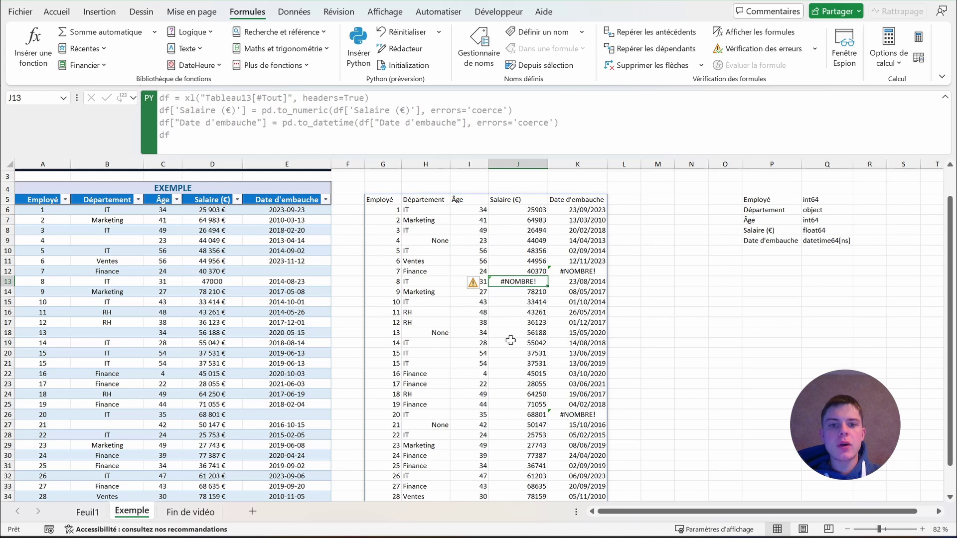
- Set the Salaire (€) value in D13 of the source table to 47000 and check the matching output in J13
scroll(509, 333, down, 1)
scroll(508, 333, down, 2)
scroll(508, 333, up, 2)
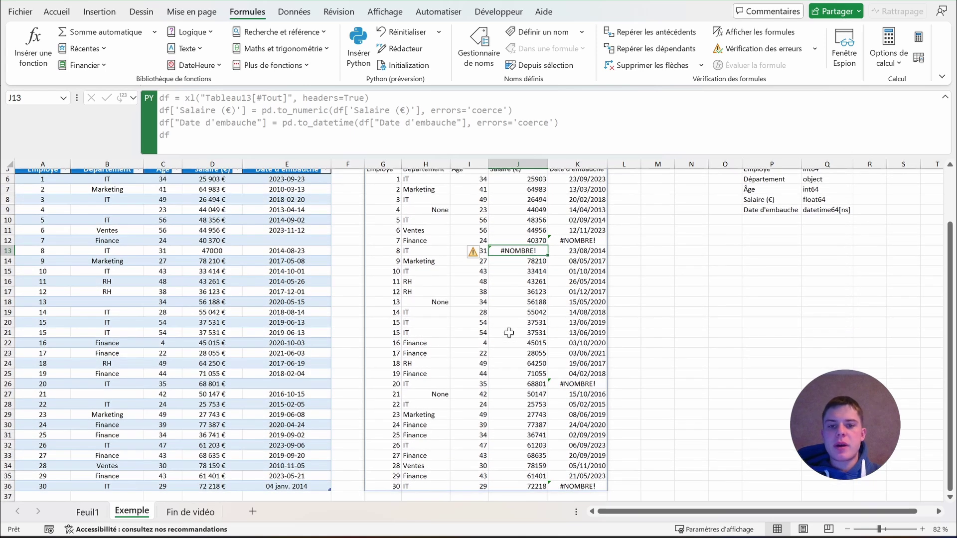
scroll(509, 333, up, 2)
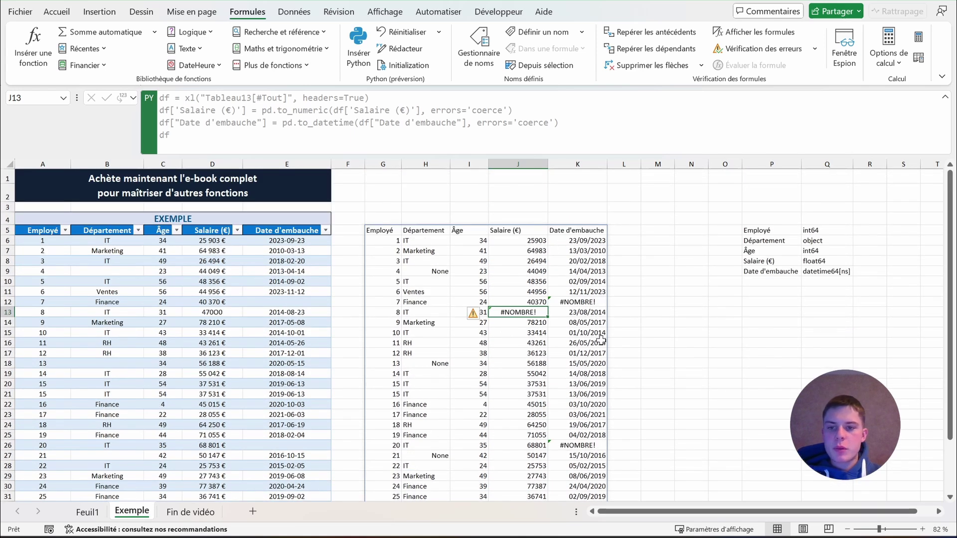
click(227, 313)
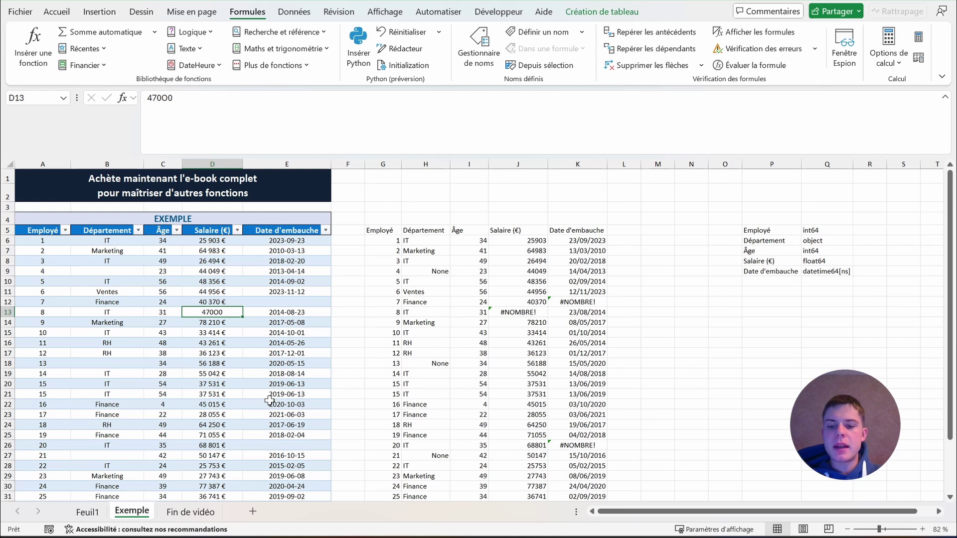
text(47000)
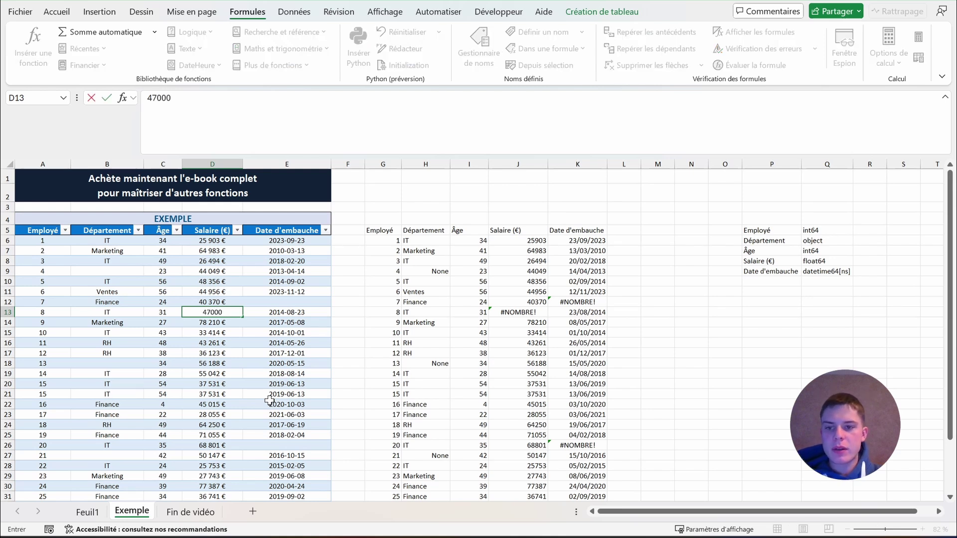
key(Return)
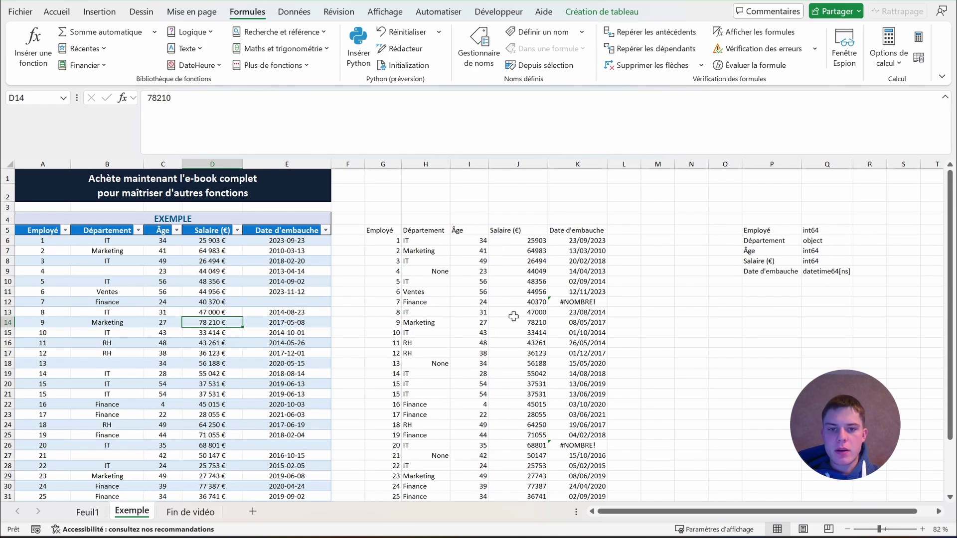
click(529, 312)
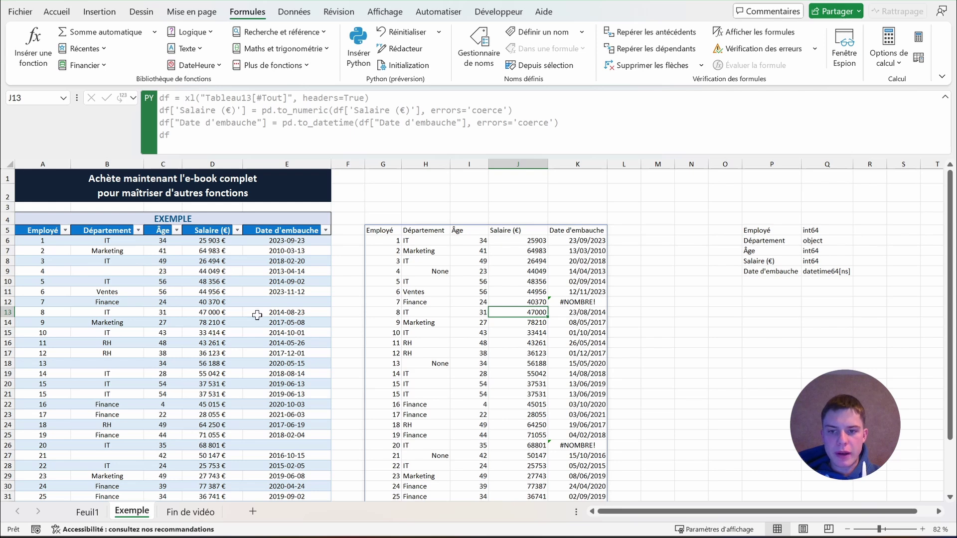
click(239, 313)
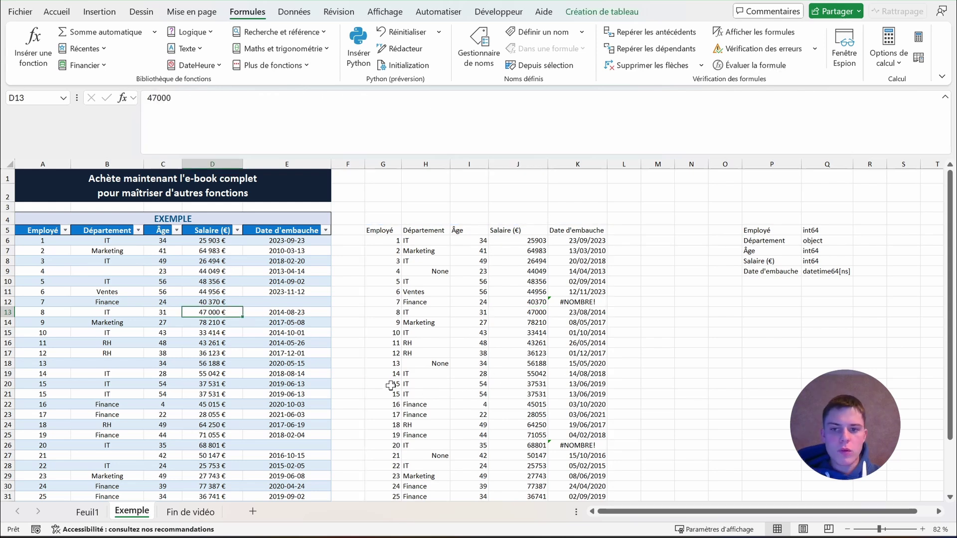
- Examine the empty Date d'embauche cell E12 in the source table
scroll(379, 387, down, 1)
scroll(331, 395, down, 1)
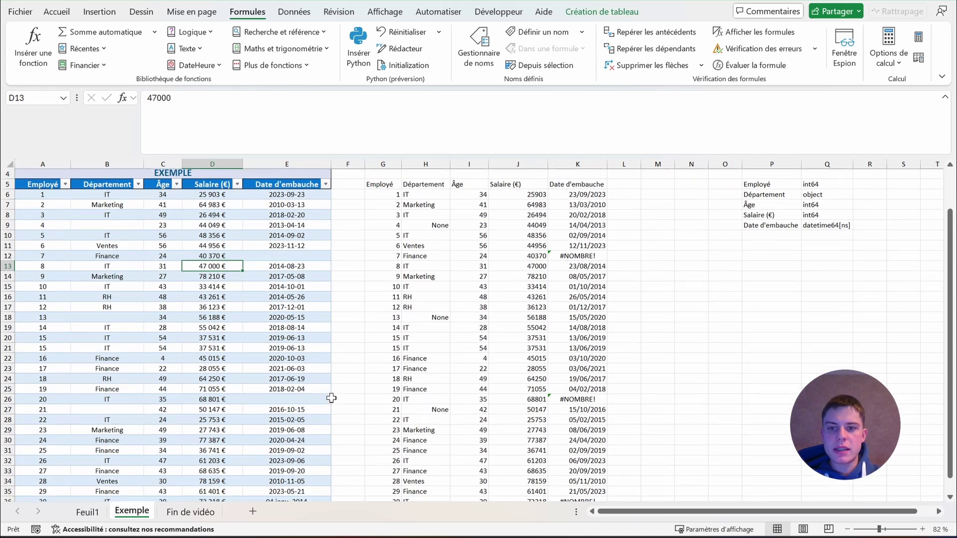
click(305, 241)
scroll(312, 344, up, 2)
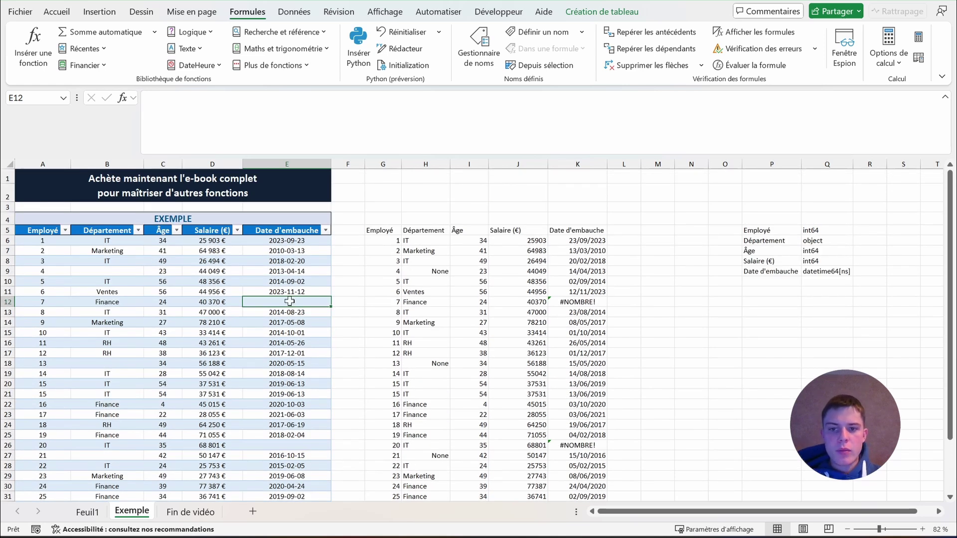
drag(295, 302, 263, 299)
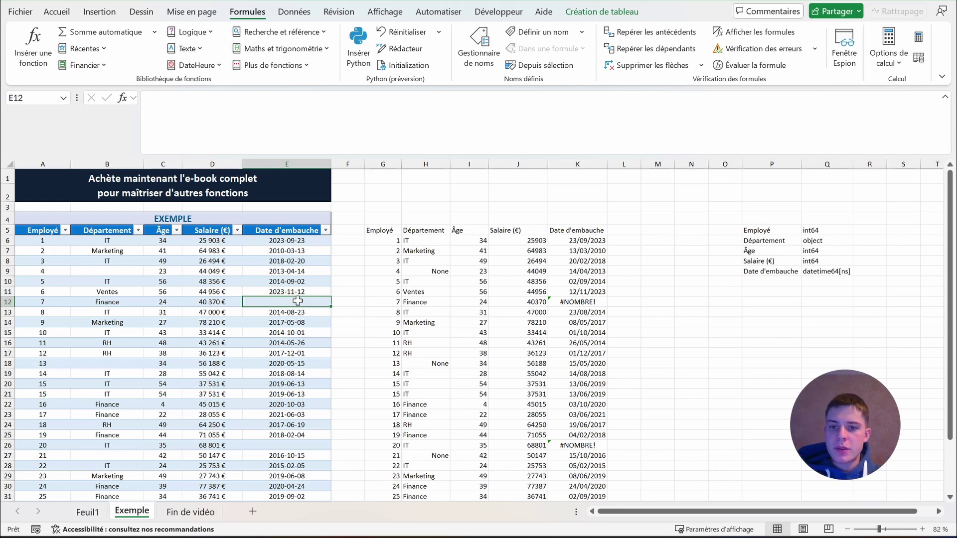
drag(298, 301, 267, 302)
click(266, 302)
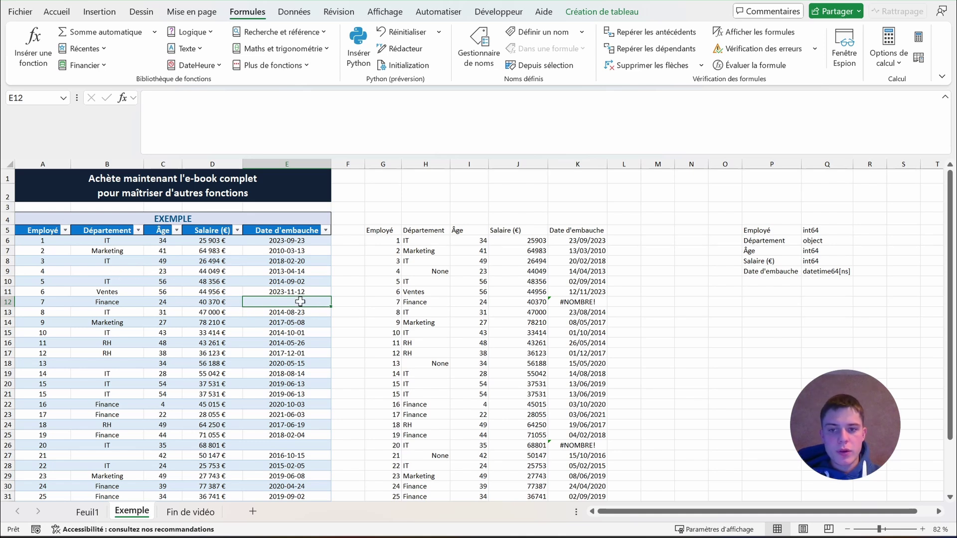
- Insert a df.dropna() line above the final df line in G5's Python code
click(382, 233)
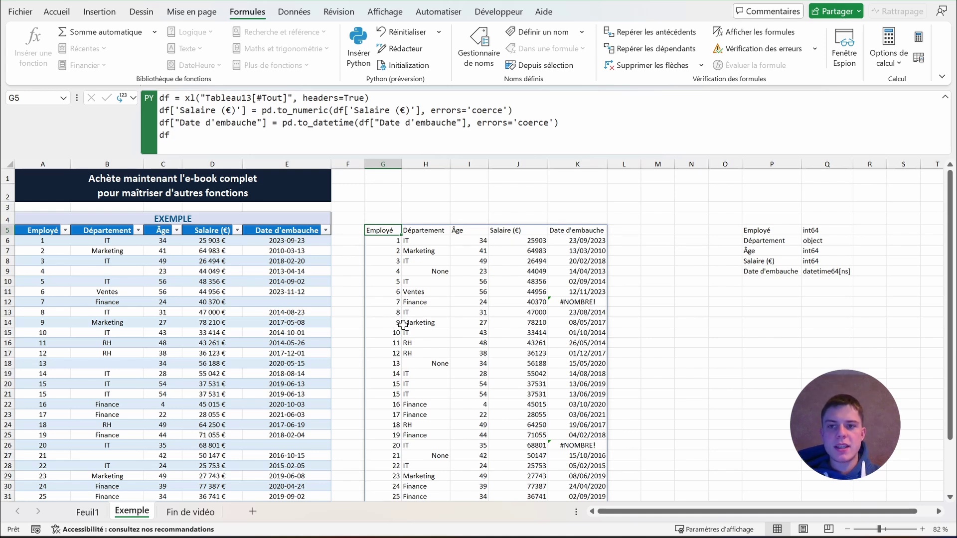
click(583, 124)
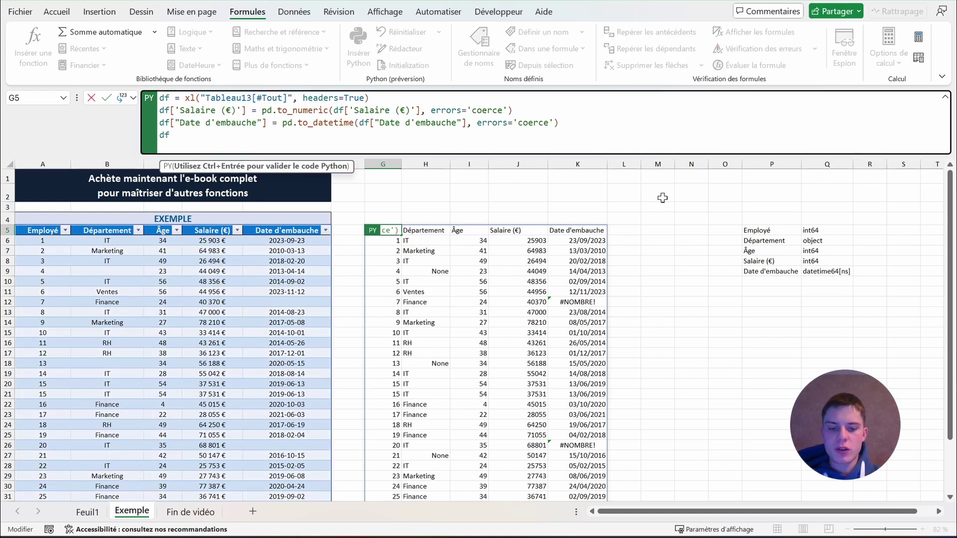
key(Return)
text(df)
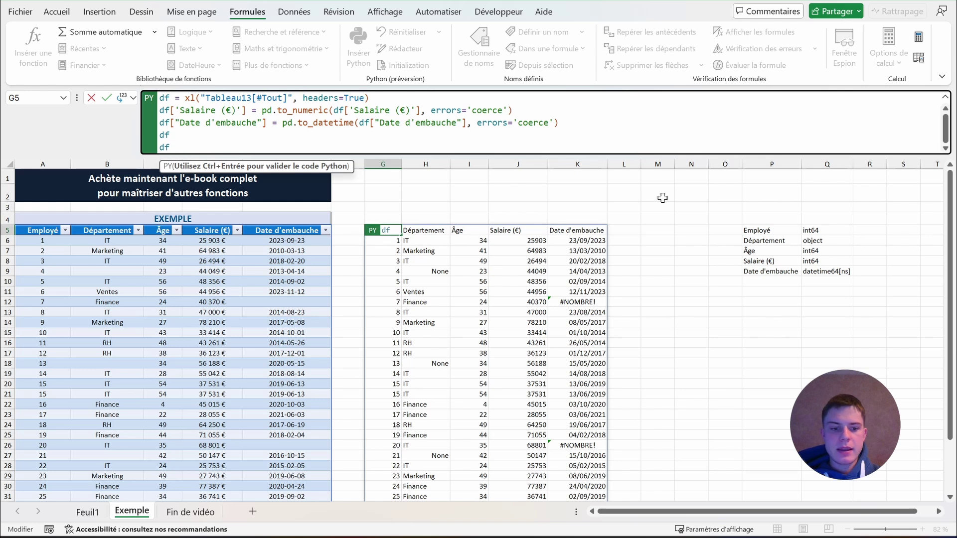
key(BackSpace)
text(.)
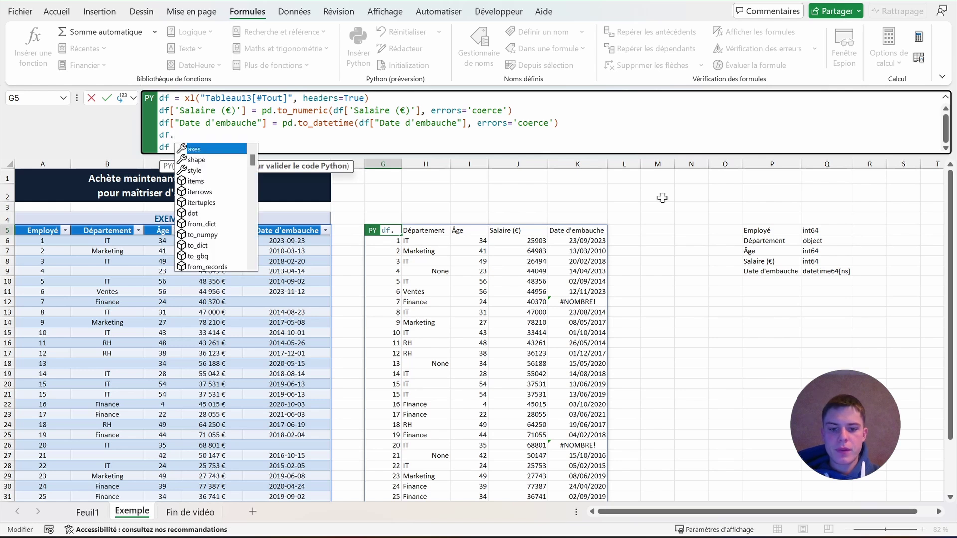
text(dropna()
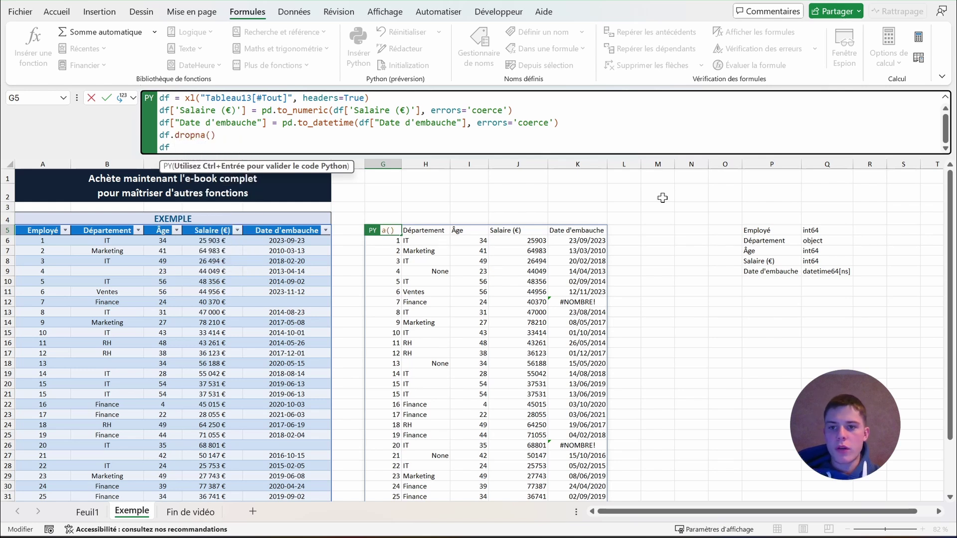
double_click(162, 133)
click(243, 133)
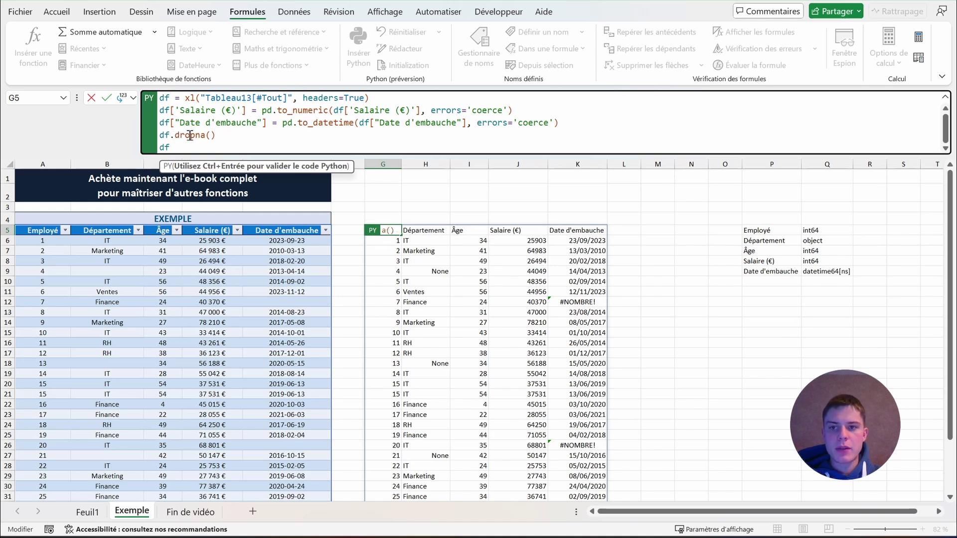
drag(175, 135, 212, 135)
click(248, 133)
- Fill the dropna call's parentheses with how='any, inplace=True in G5's code
click(211, 136)
text(h)
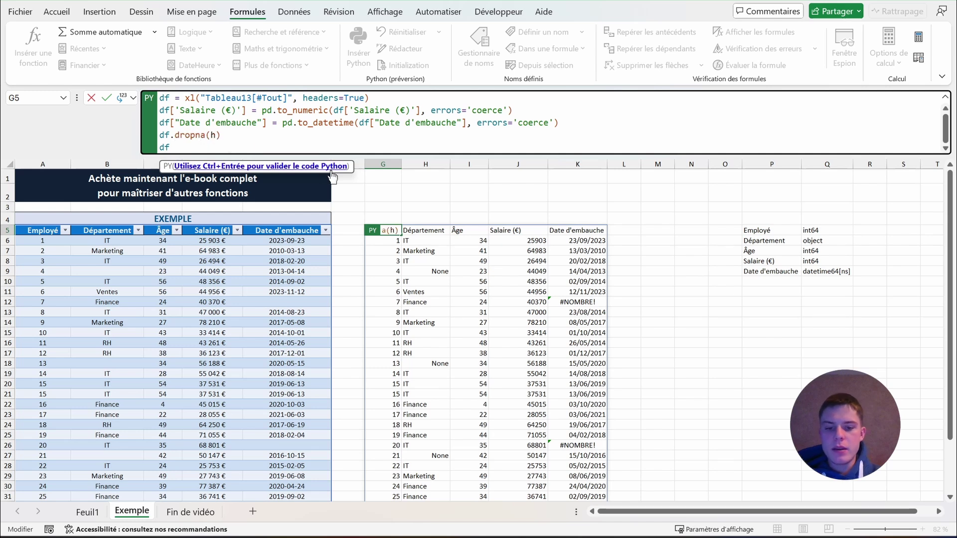
text(ow='any')
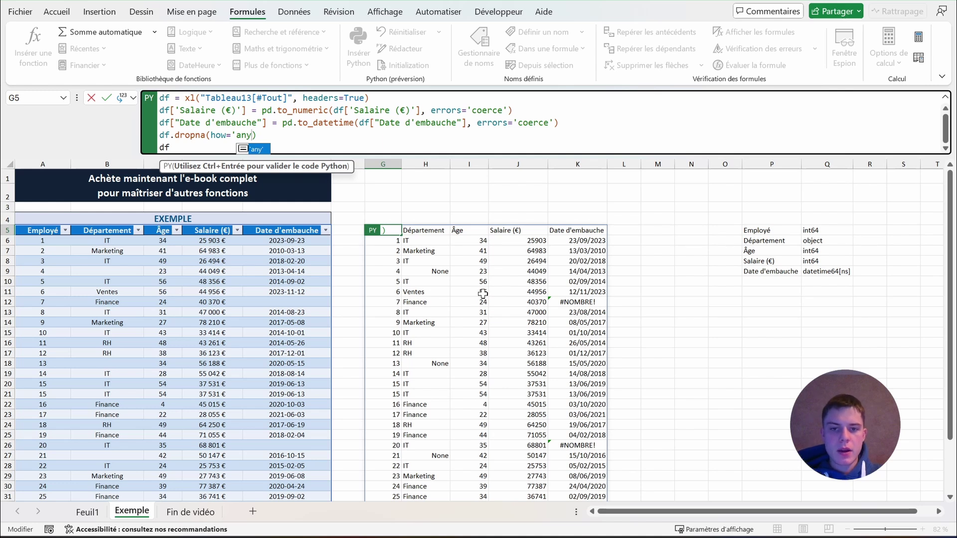
click(275, 136)
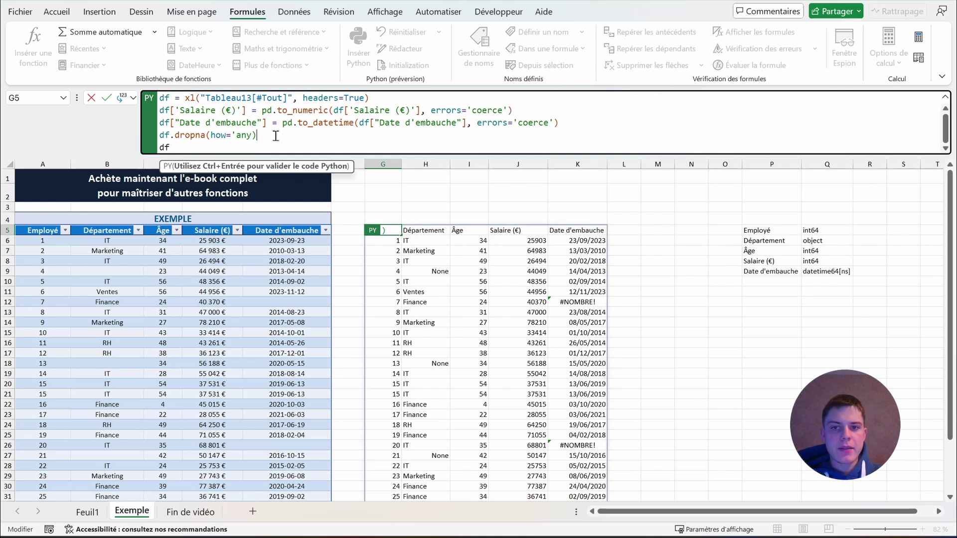
text(, in)
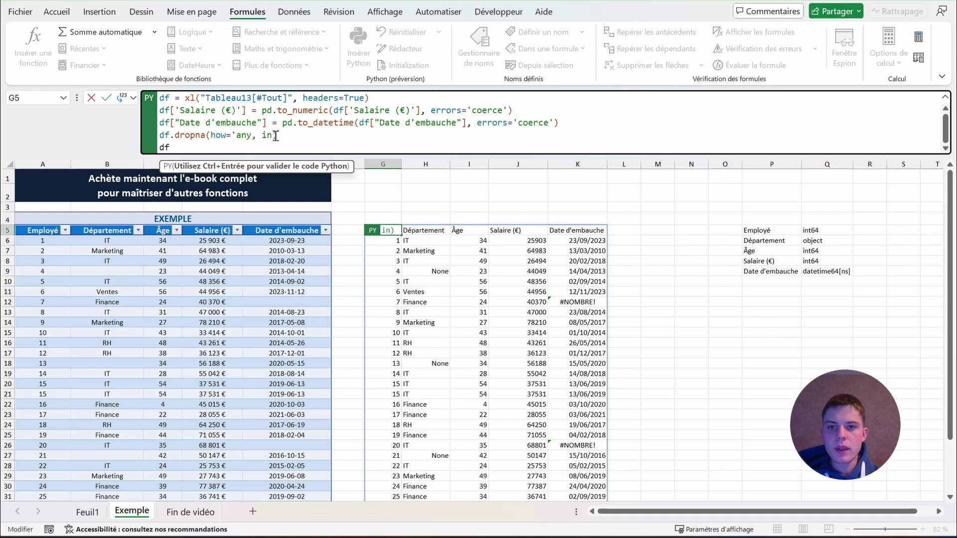
text(place=)
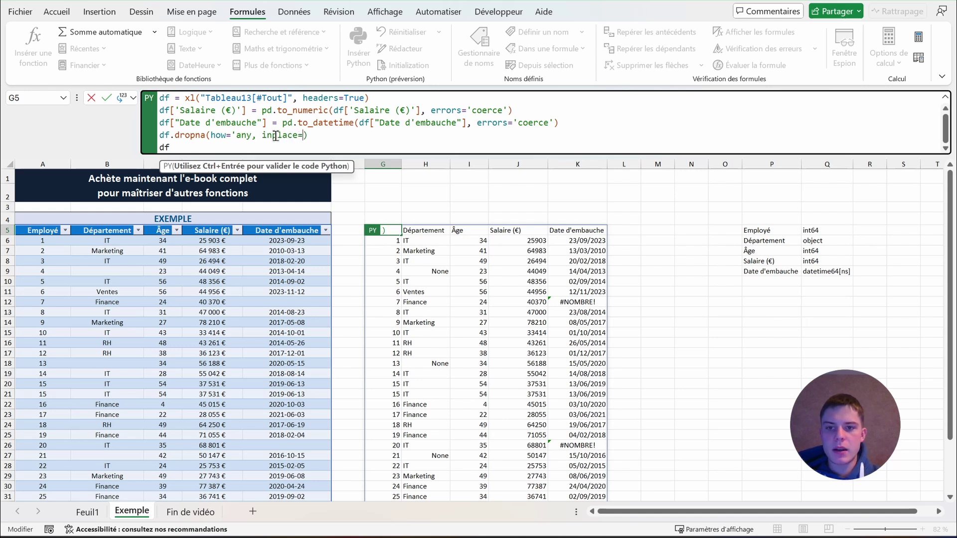
text(t)
key(BackSpace)
text(True)
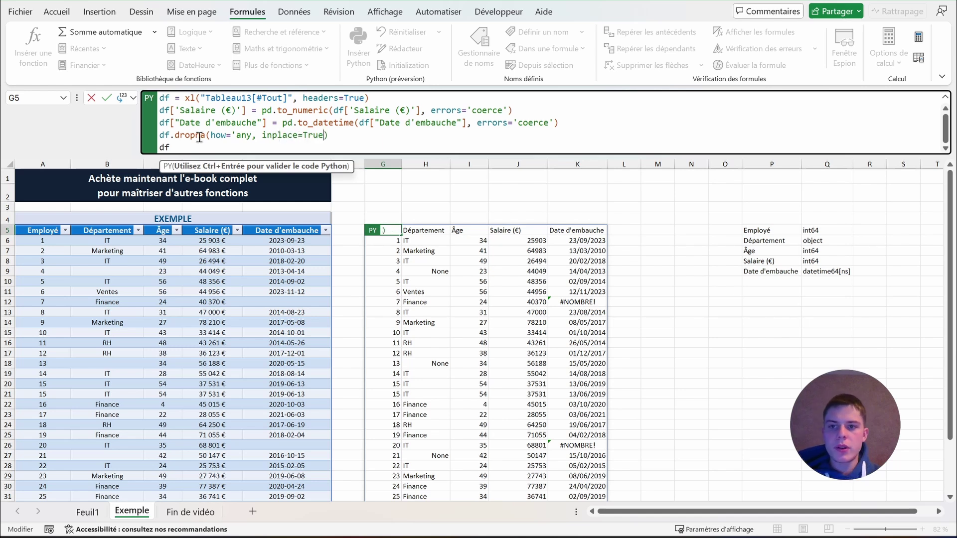
- Add the missing closing quote so the line reads df.dropna(how='any', inplace=True), and commit G5's code
click(171, 135)
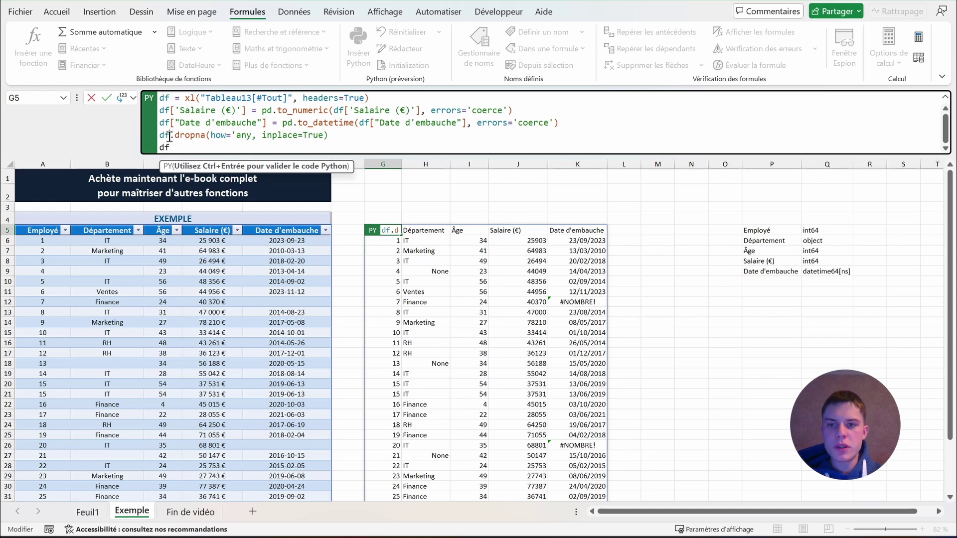
drag(347, 133, 132, 133)
click(357, 135)
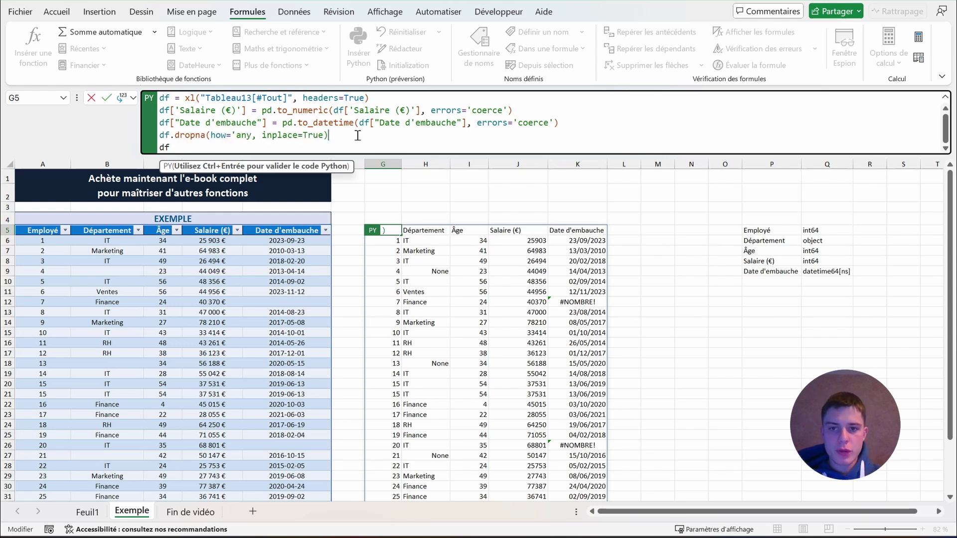
key(ctrl+Return)
key(Return)
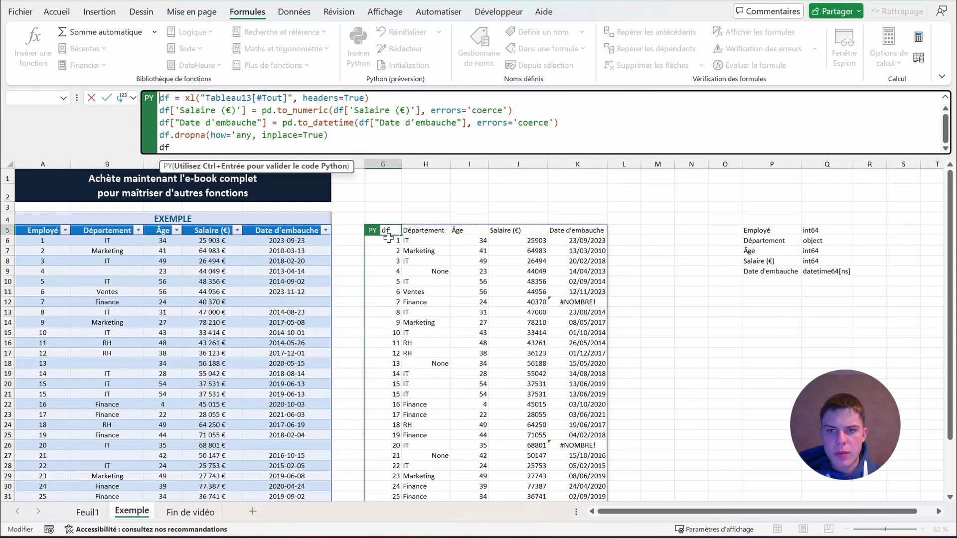
click(251, 135)
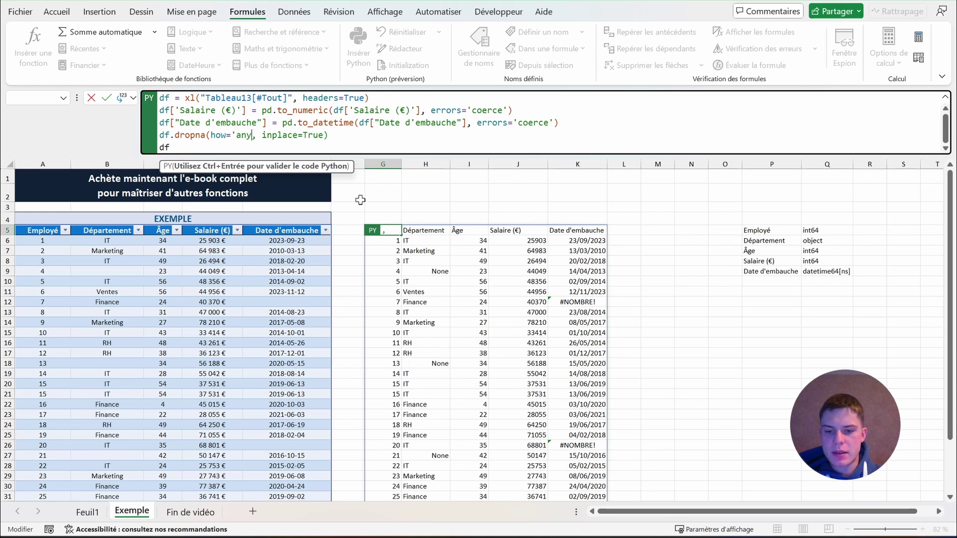
text(')
click(381, 140)
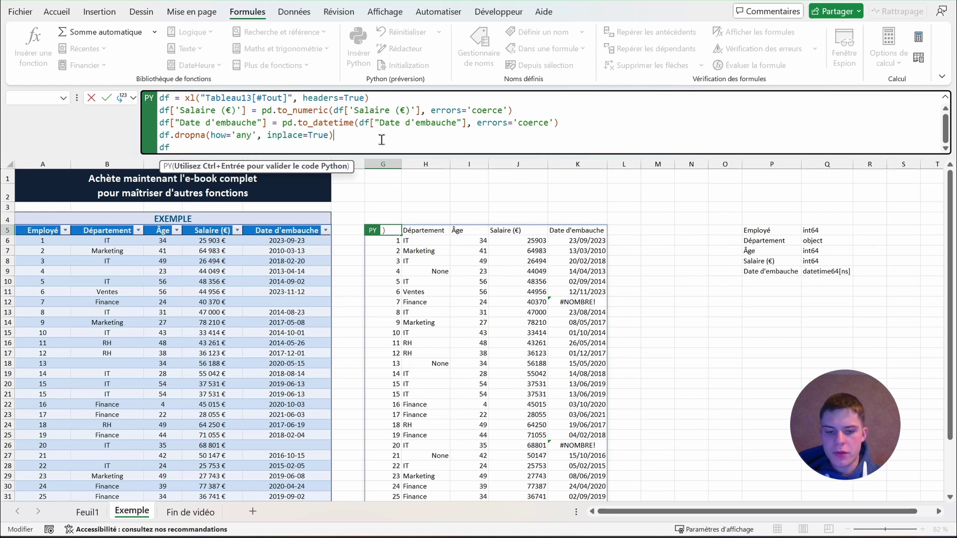
key(ctrl+Return)
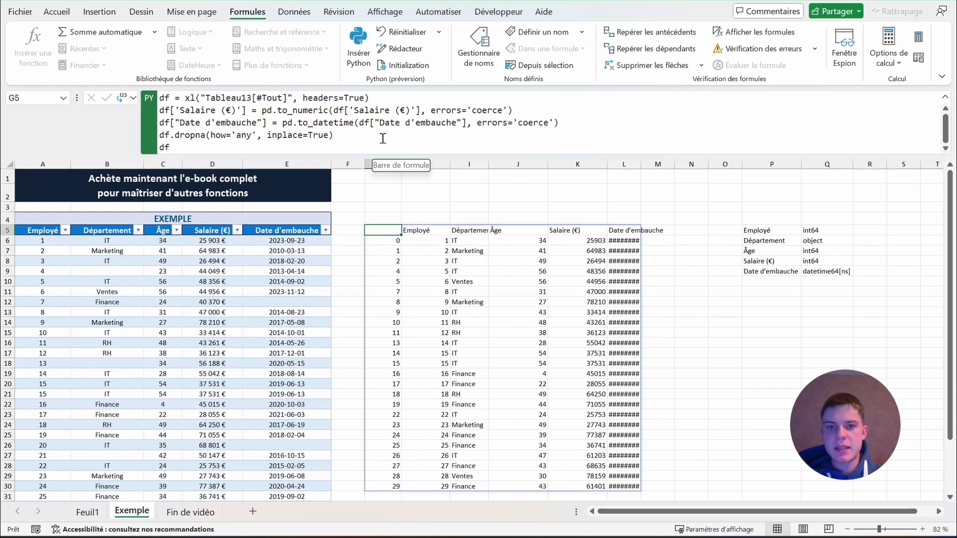
- Autofit column L to its Date d'embauche values and review the cleaned output rows against the source table
click(619, 215)
double_click(642, 168)
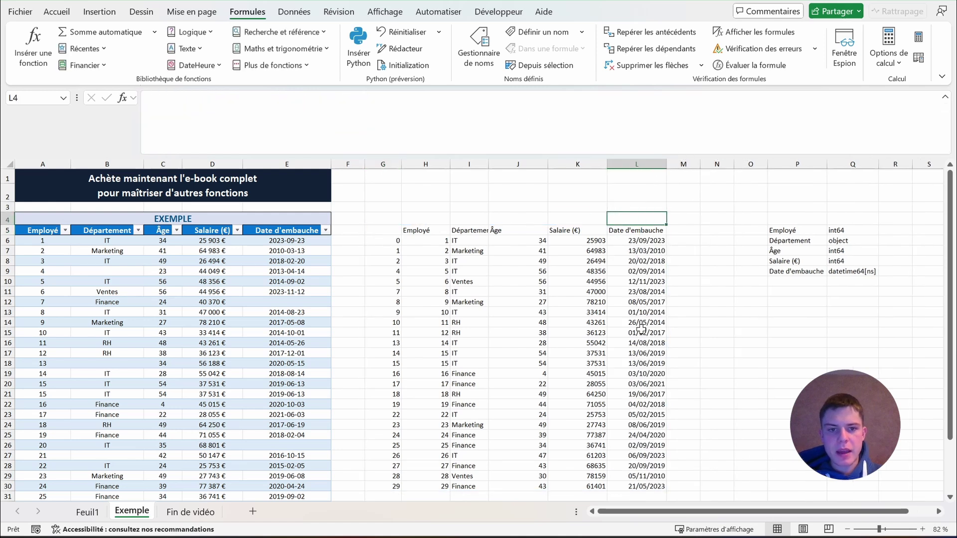
scroll(632, 335, down, 1)
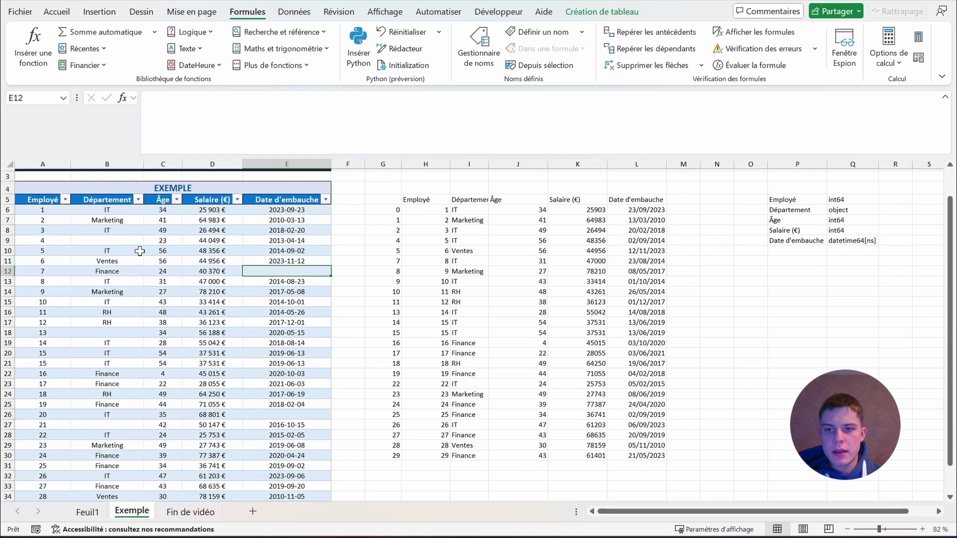
drag(456, 210, 652, 396)
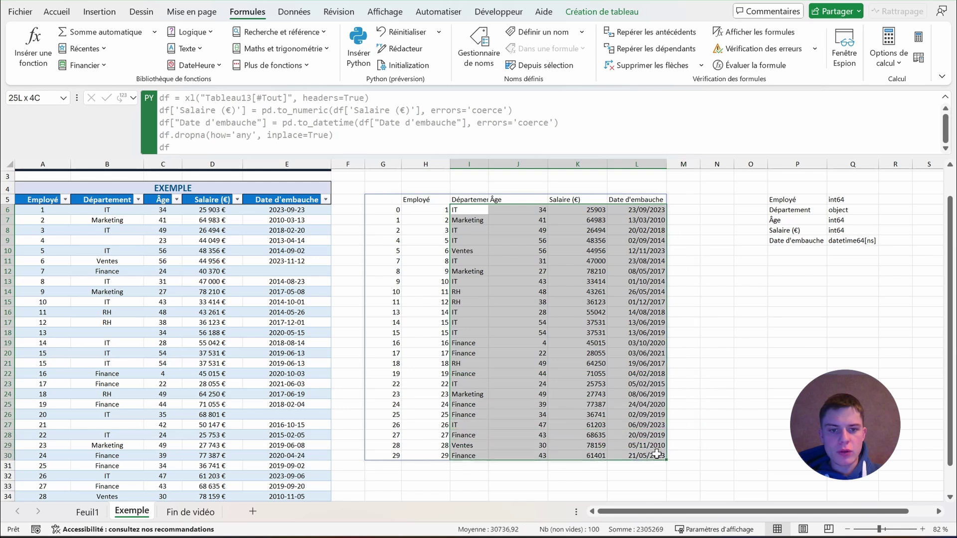
drag(429, 210, 628, 450)
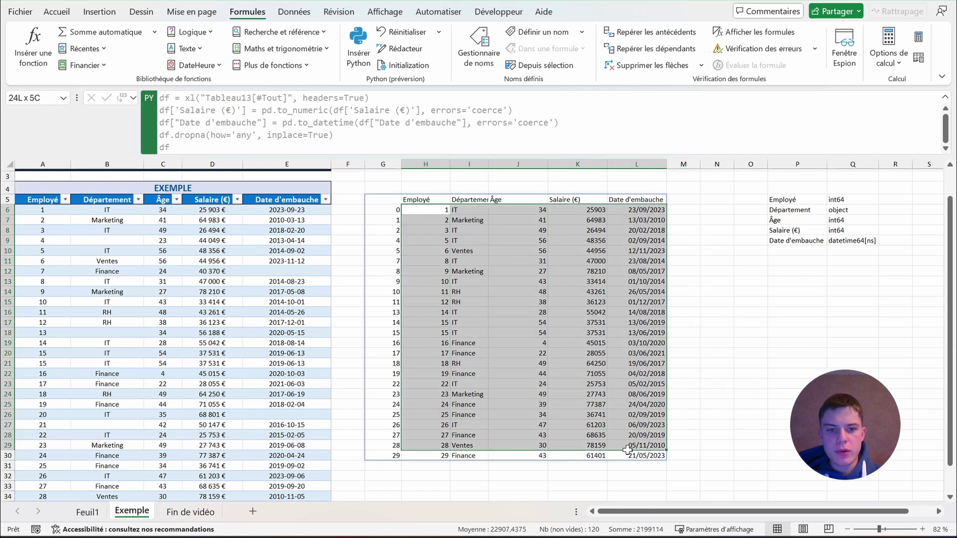
click(682, 445)
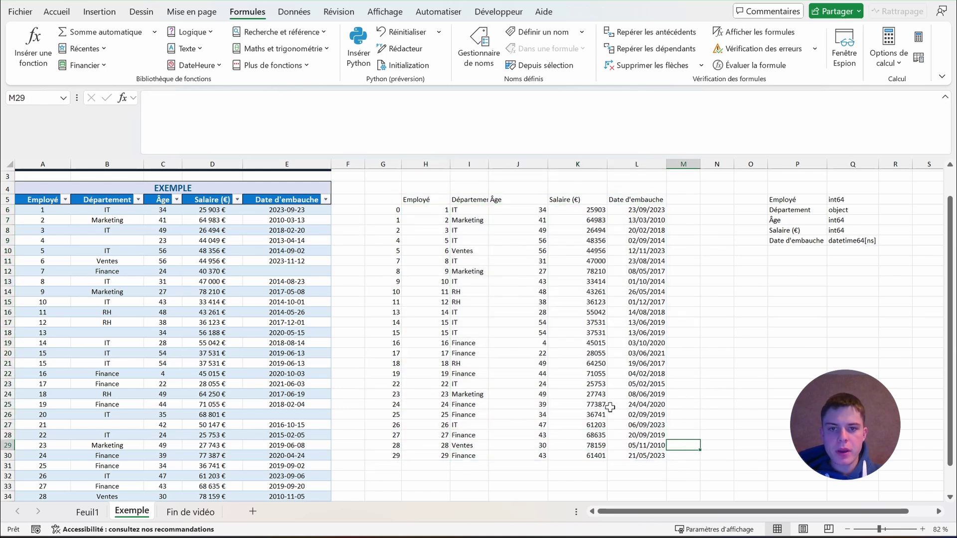
scroll(612, 408, up, 1)
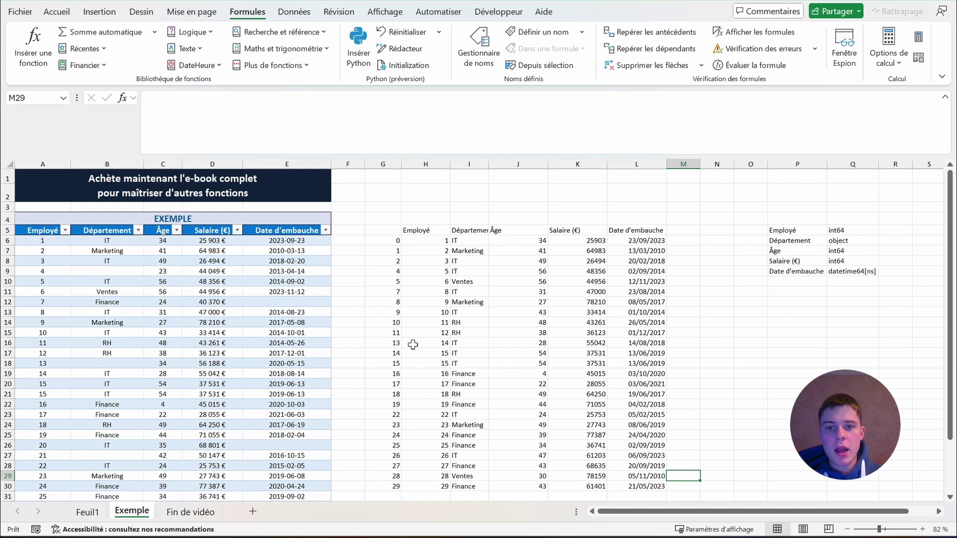
drag(378, 232, 660, 491)
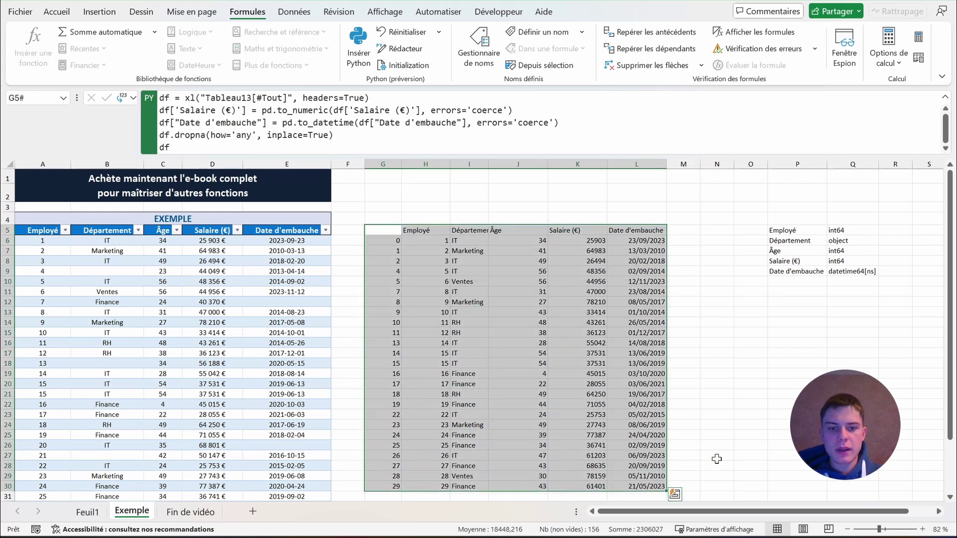
click(717, 458)
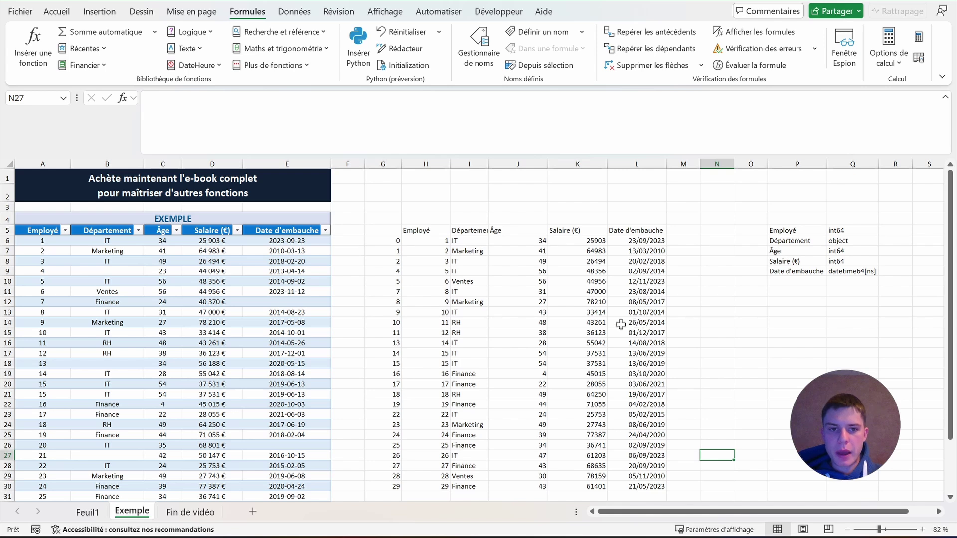
click(388, 230)
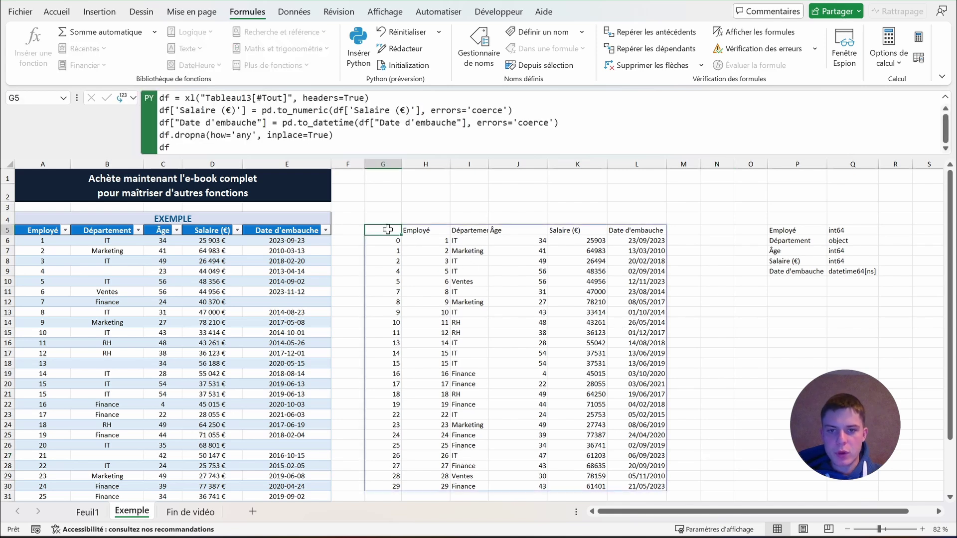
click(773, 302)
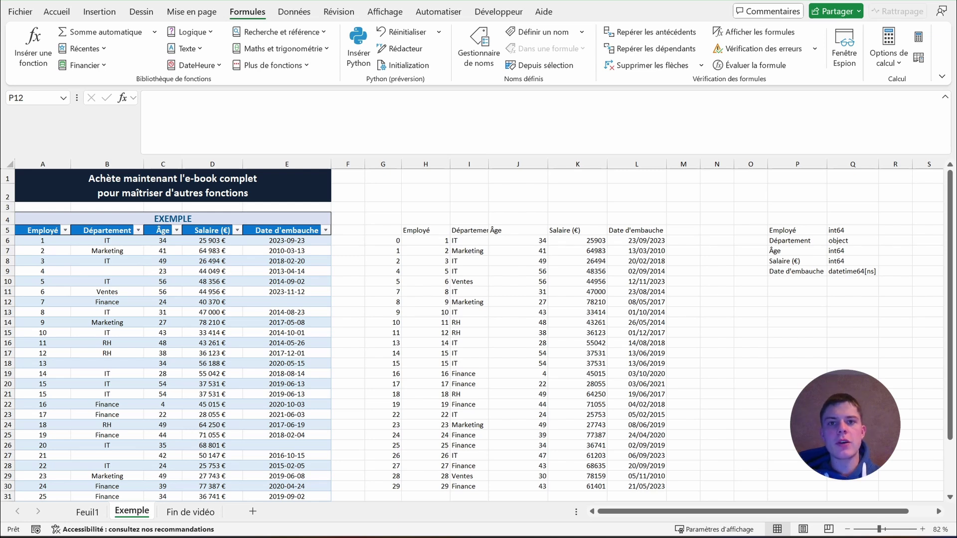
- Enter df.describe() as Python code in cell P13 and output its result as Excel values
click(797, 305)
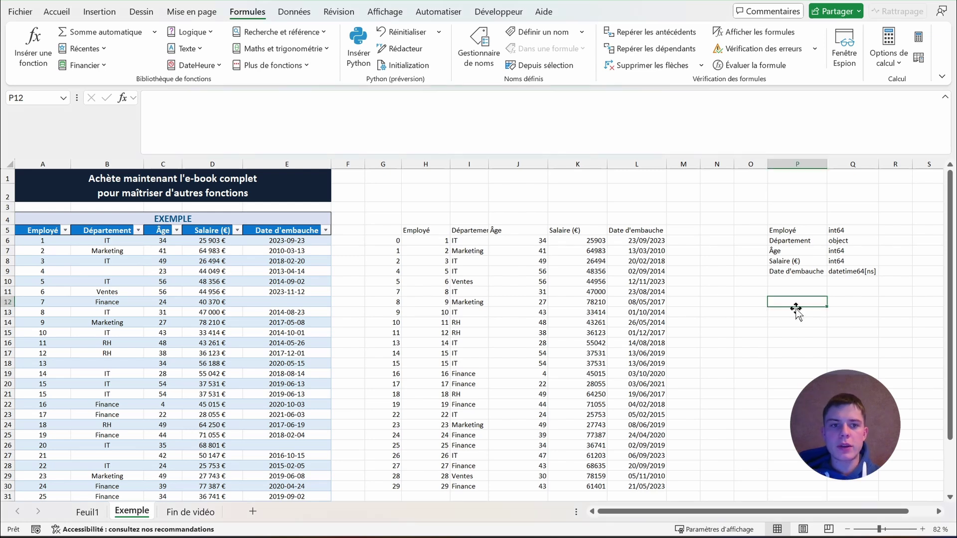
click(780, 310)
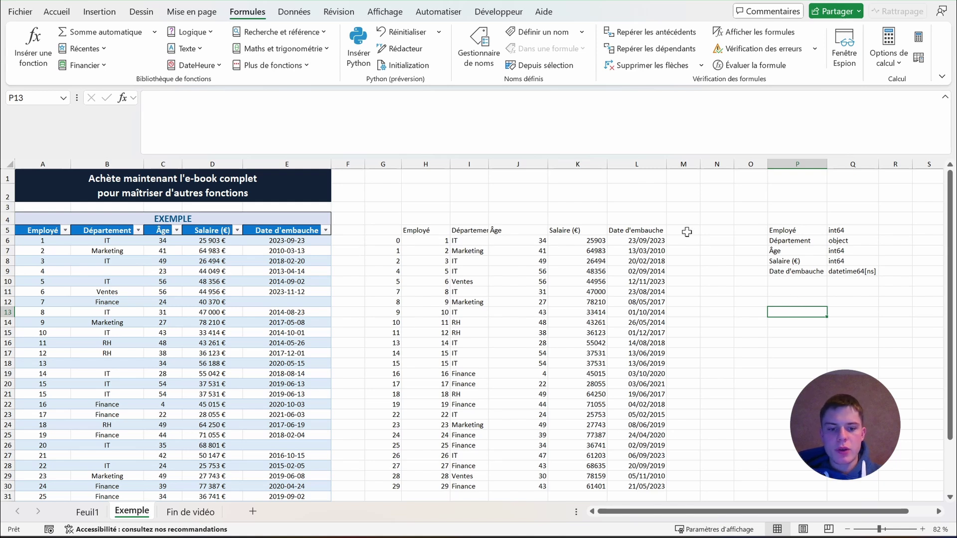
text(=py)
key(Tab)
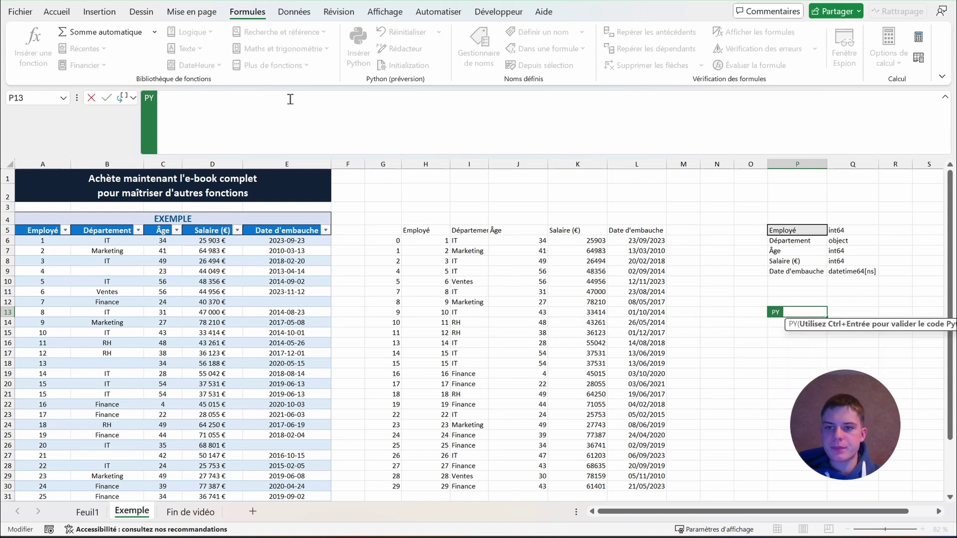
click(274, 102)
text(df.describe()
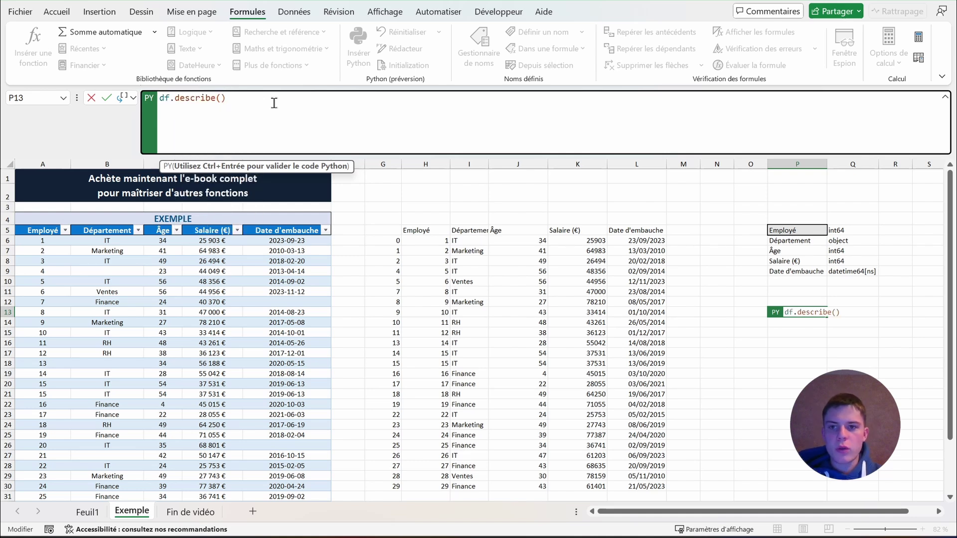
key(ctrl+Return)
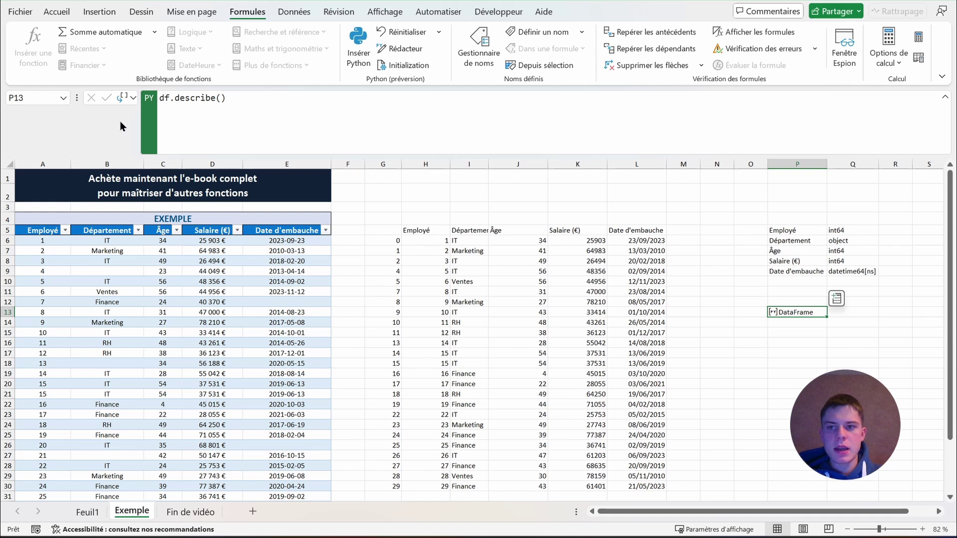
click(134, 98)
click(149, 153)
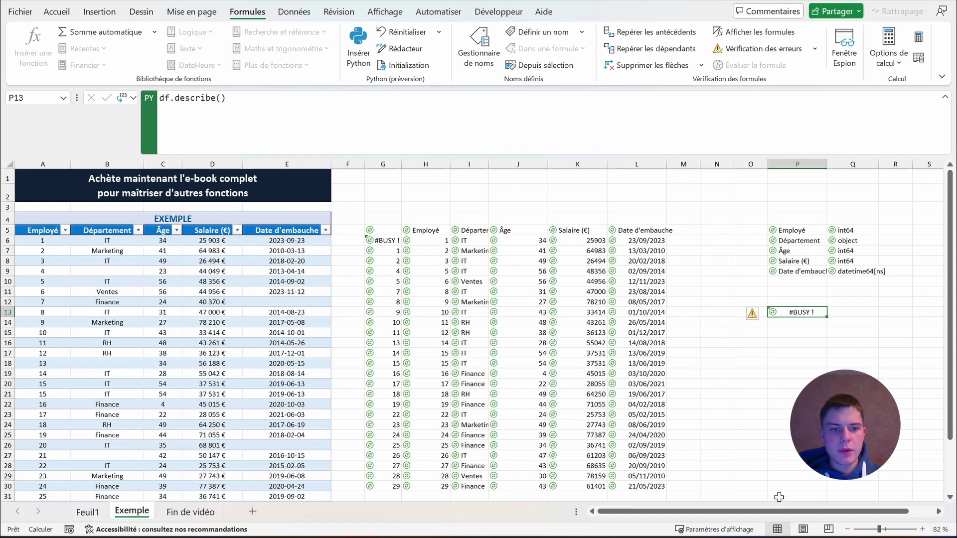
- Autofit columns R, S and T to the Âge, Salaire (€) and Date d'embauche statistics
scroll(780, 497, right, 1)
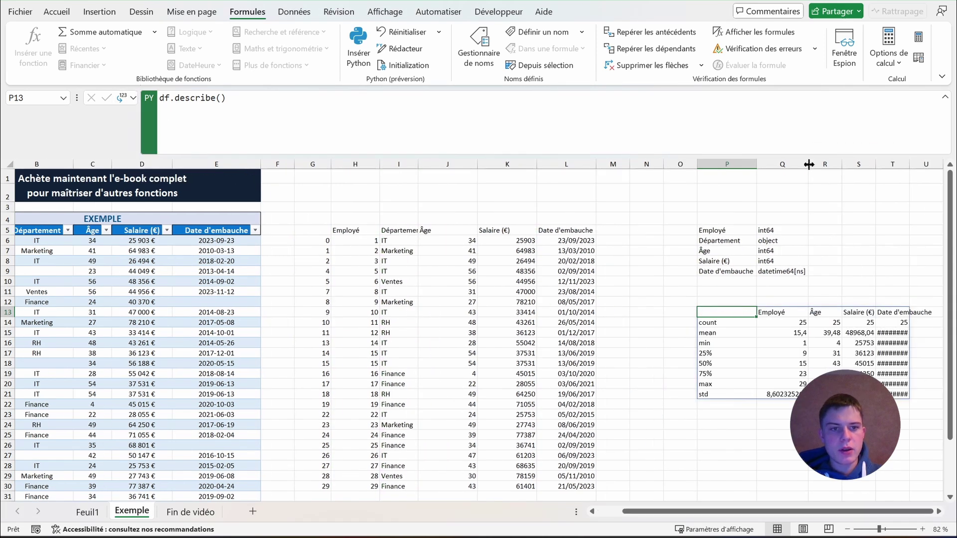
drag(843, 165, 900, 165)
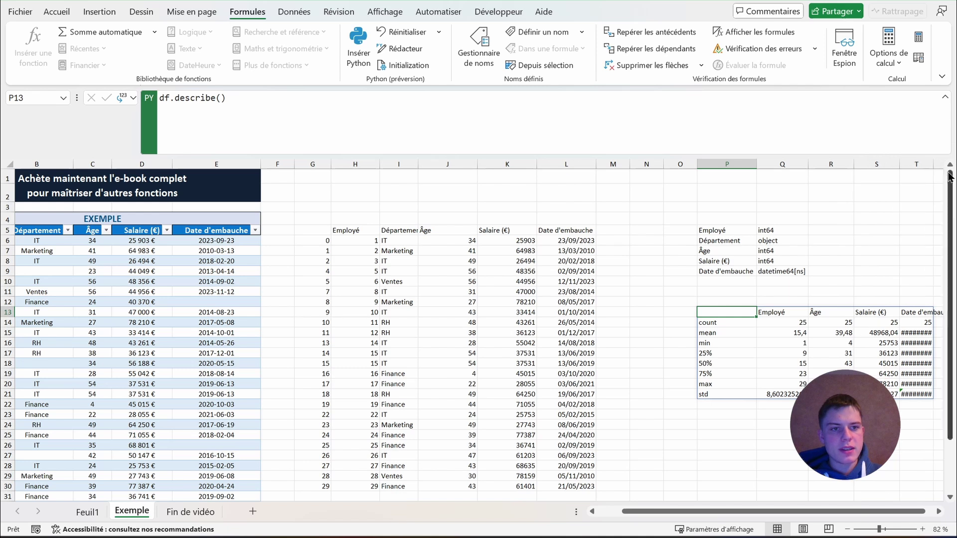
double_click(934, 165)
drag(848, 511, 864, 515)
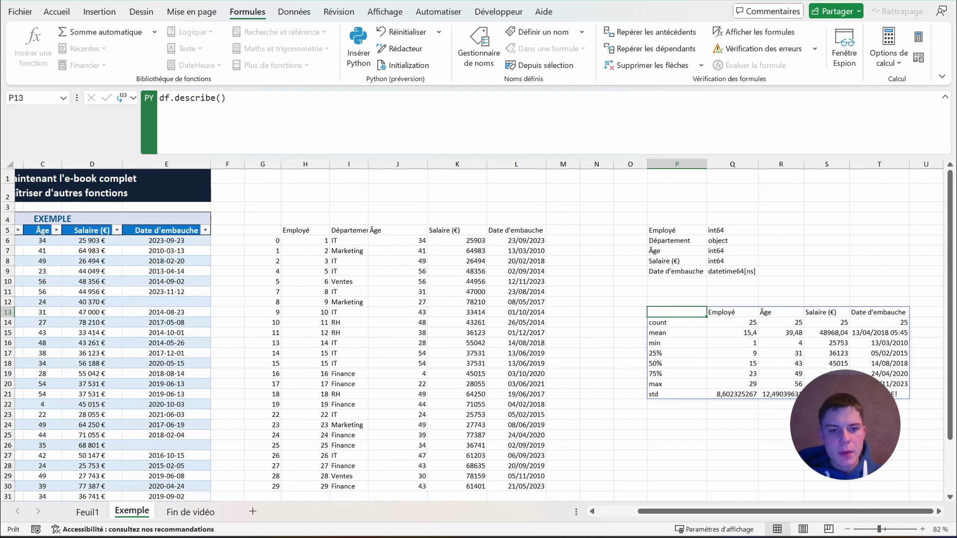
- Examine the count, mean, min, percentile and max rows of the statistics table, and compare them with the cleaned employee output
drag(737, 322, 739, 396)
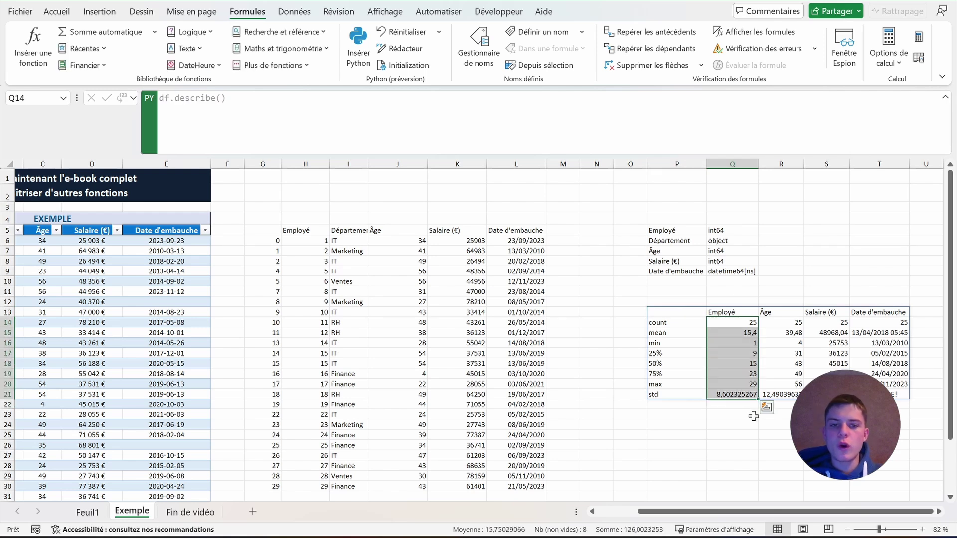
click(750, 322)
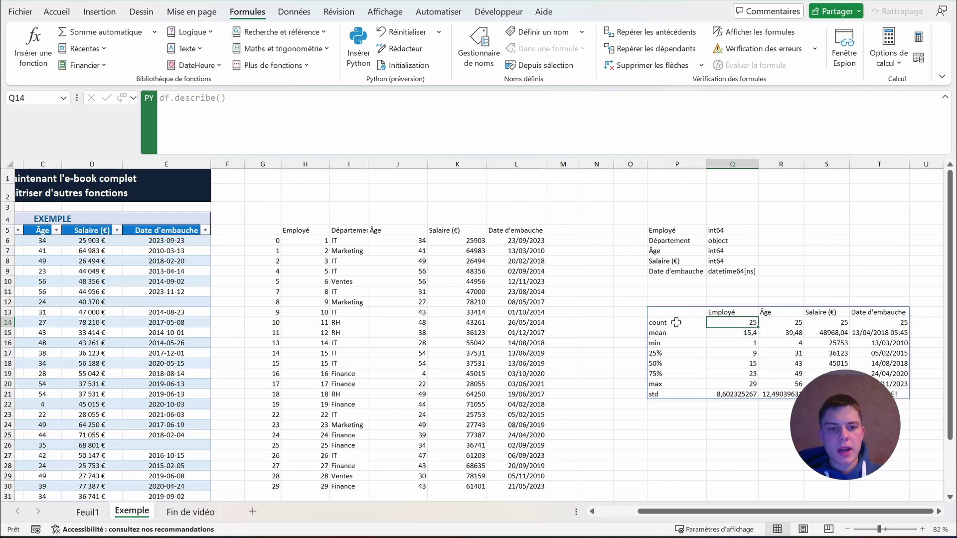
click(745, 332)
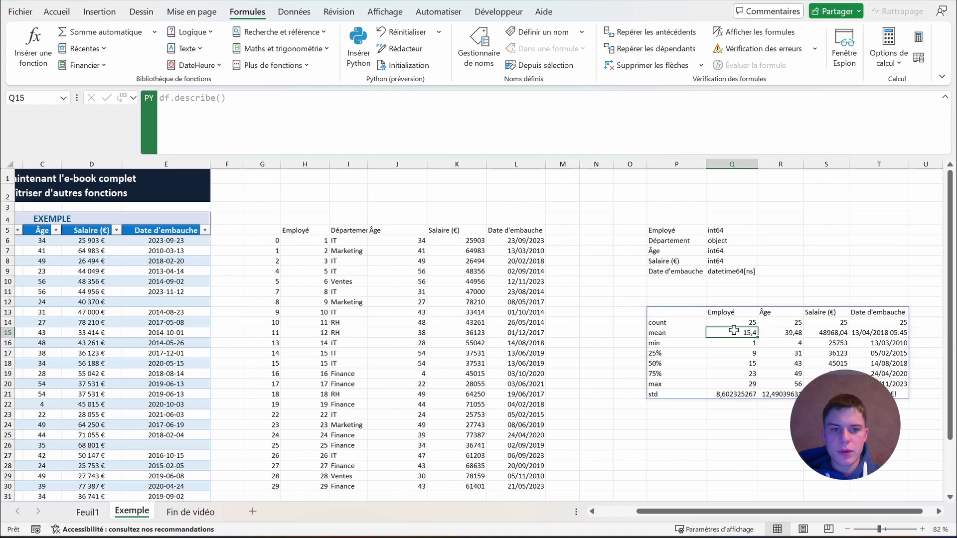
click(781, 333)
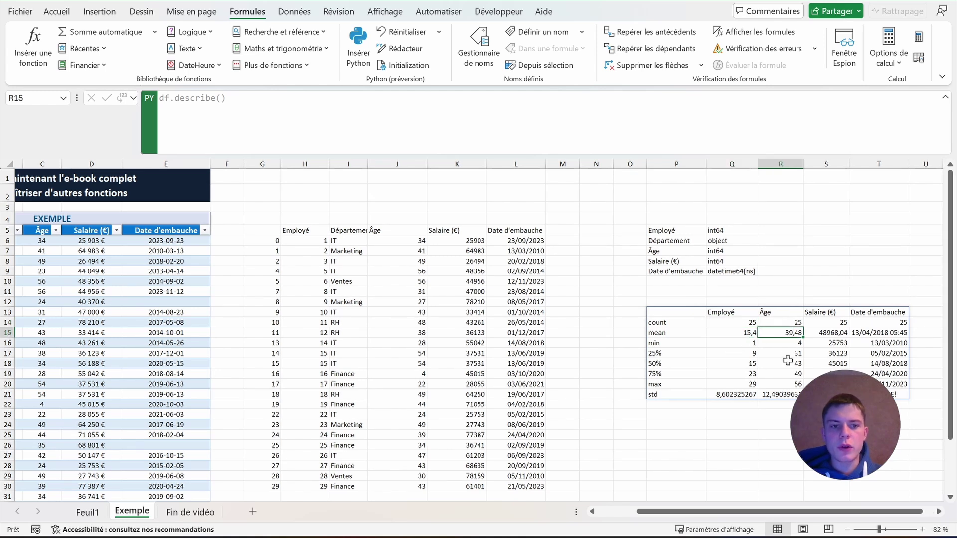
click(790, 345)
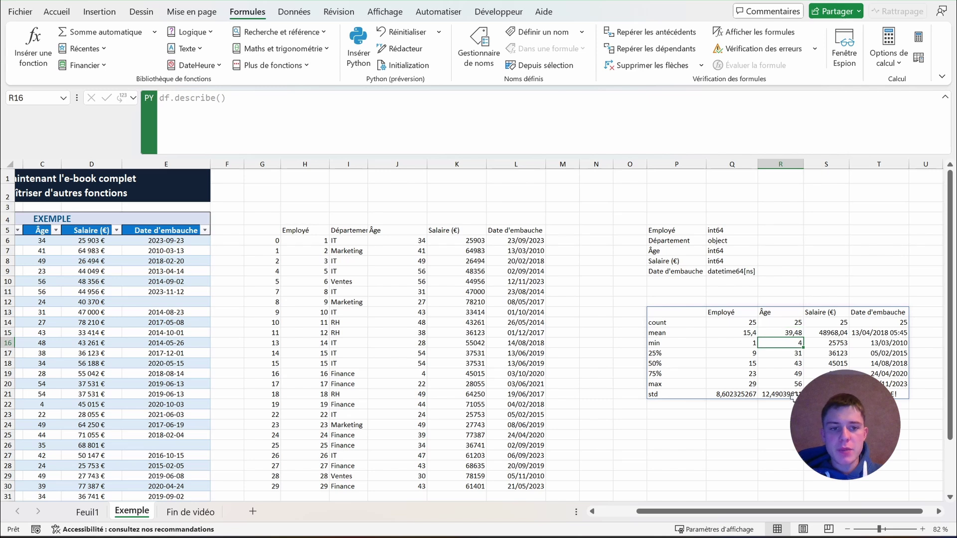
click(780, 383)
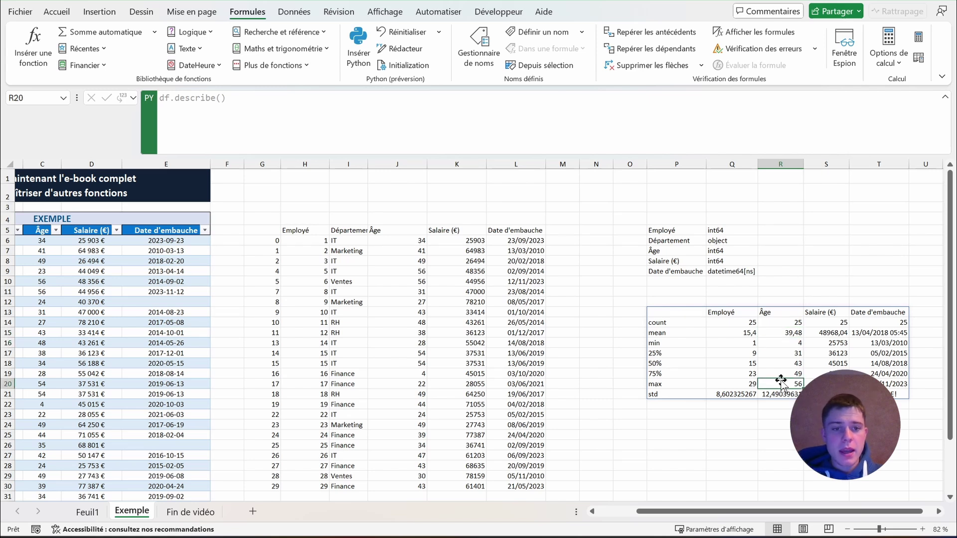
drag(785, 373, 786, 363)
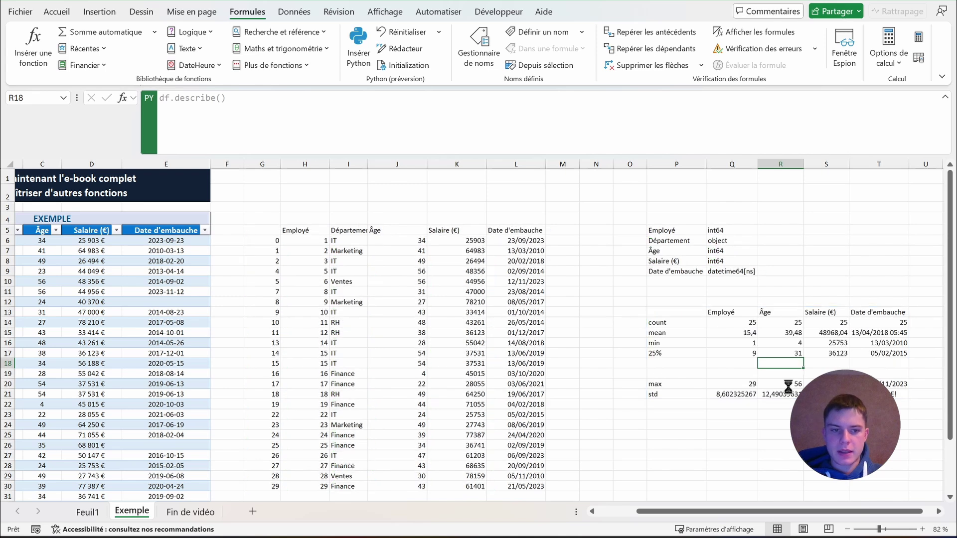
click(785, 414)
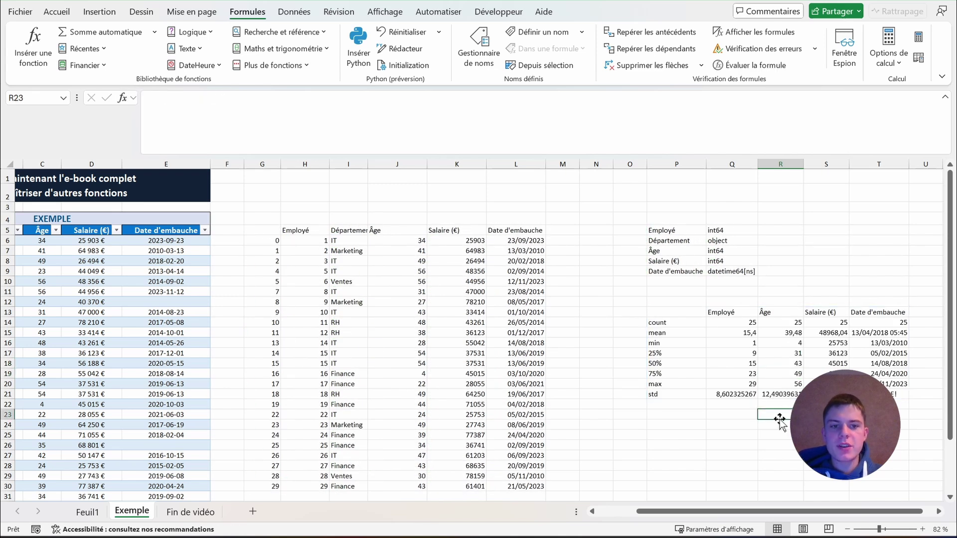
drag(696, 511, 658, 512)
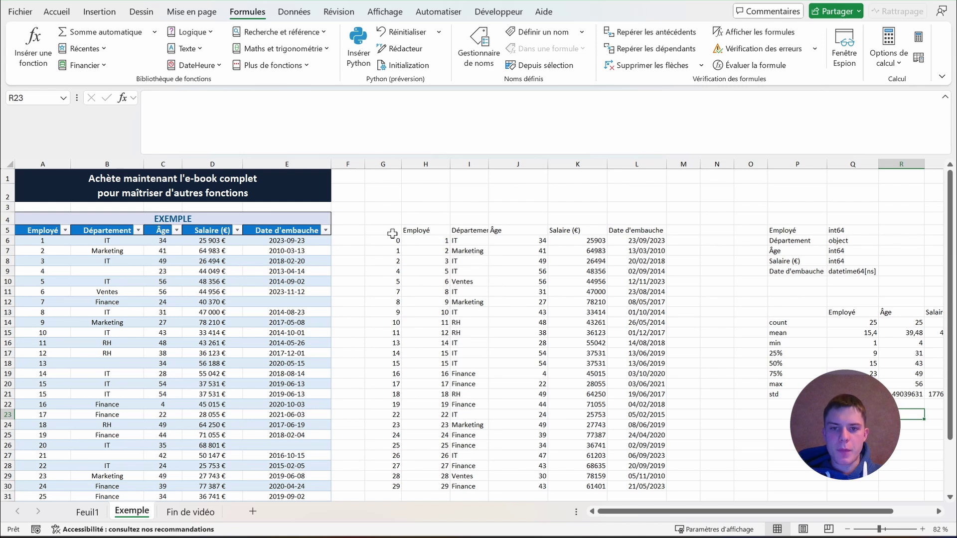
mouse_move(390, 235)
mouse_down()
mouse_move(643, 473)
mouse_move(646, 492)
mouse_up()
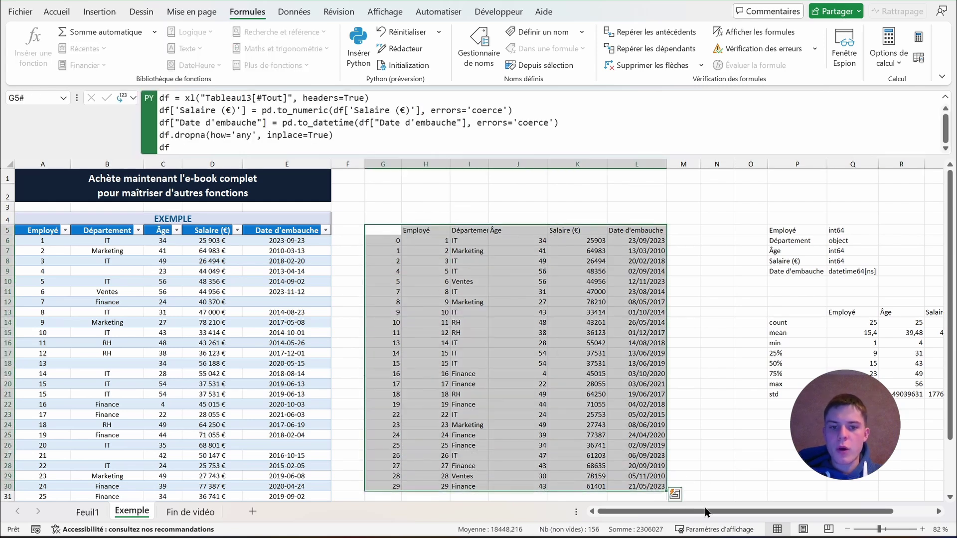
drag(705, 511, 745, 512)
click(778, 445)
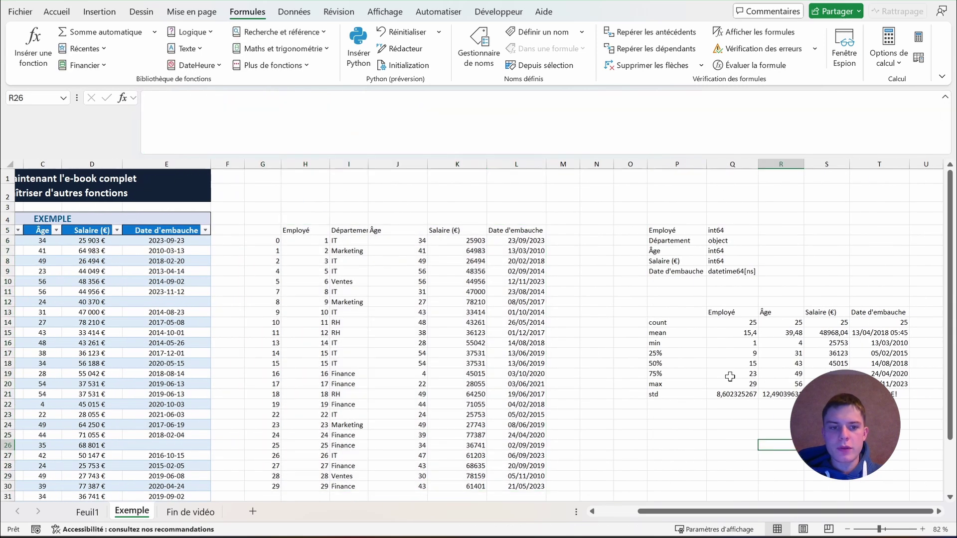
- Trace the minimum Âge in the statistics table back to its employee row in the source table
click(776, 344)
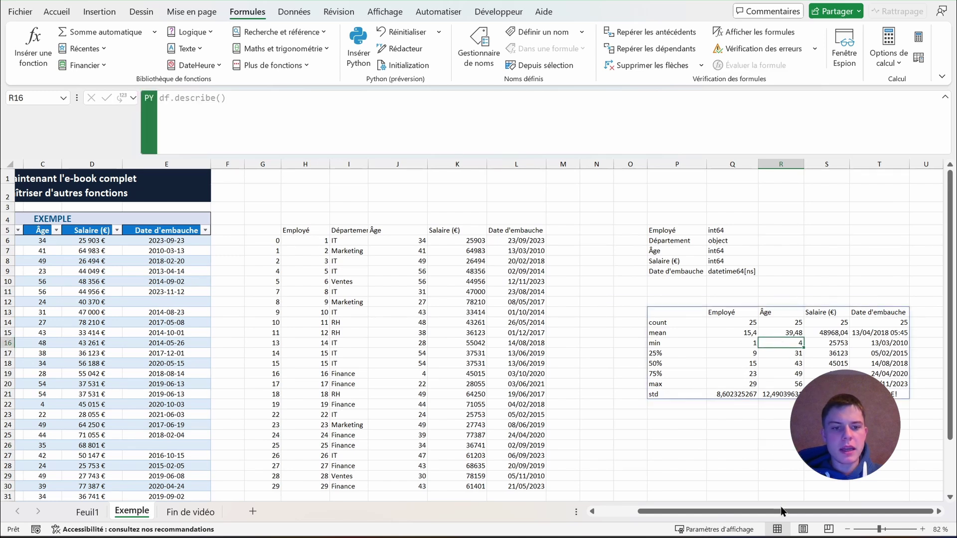
drag(785, 512, 483, 511)
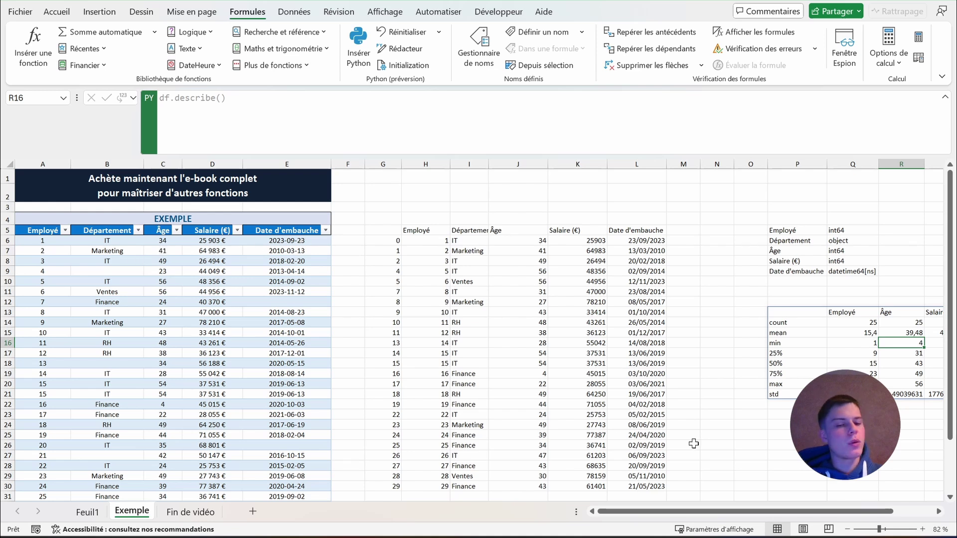
drag(704, 511, 807, 512)
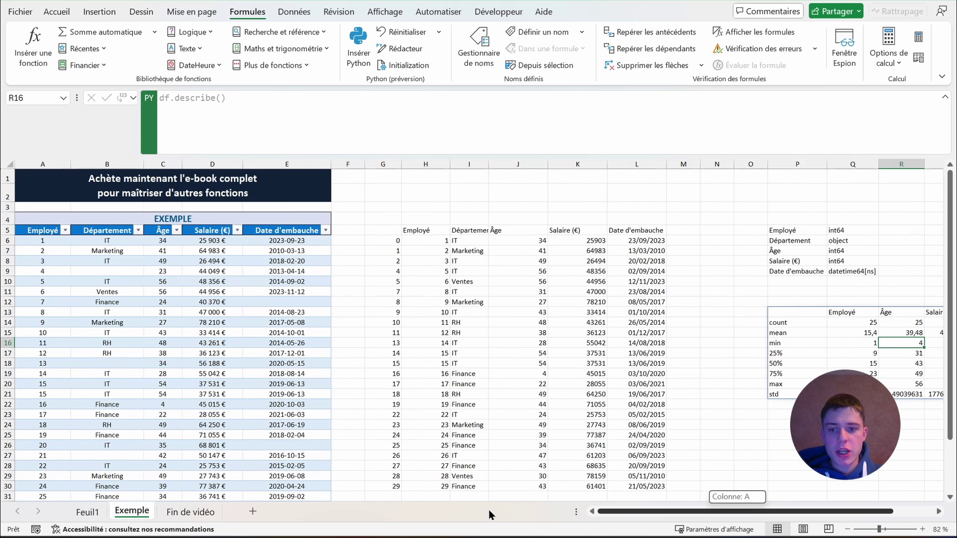
scroll(164, 373, down, 1)
click(164, 373)
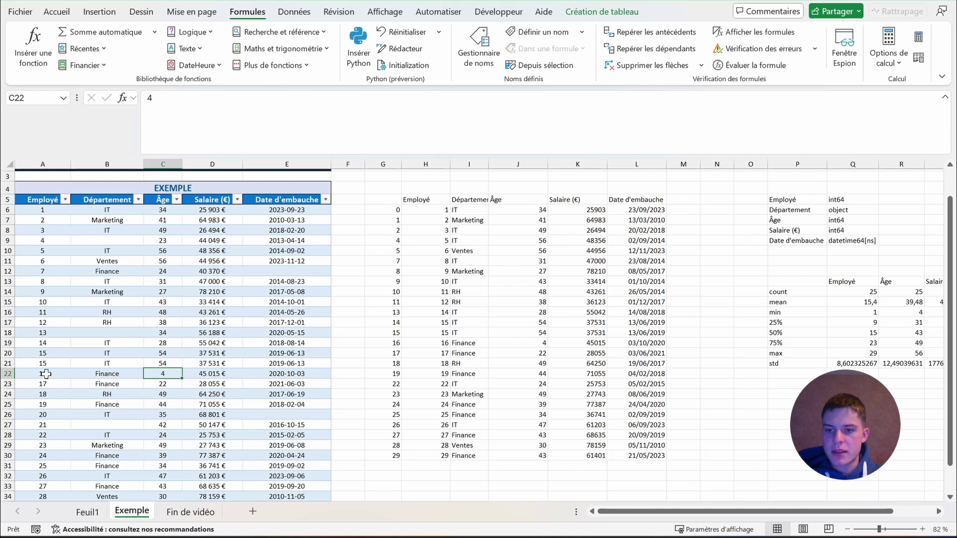
click(20, 374)
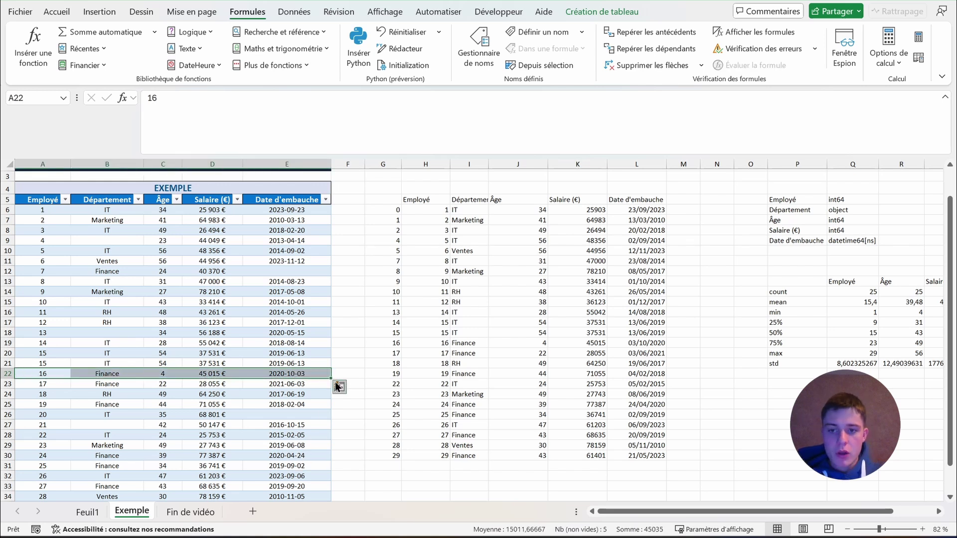
click(163, 374)
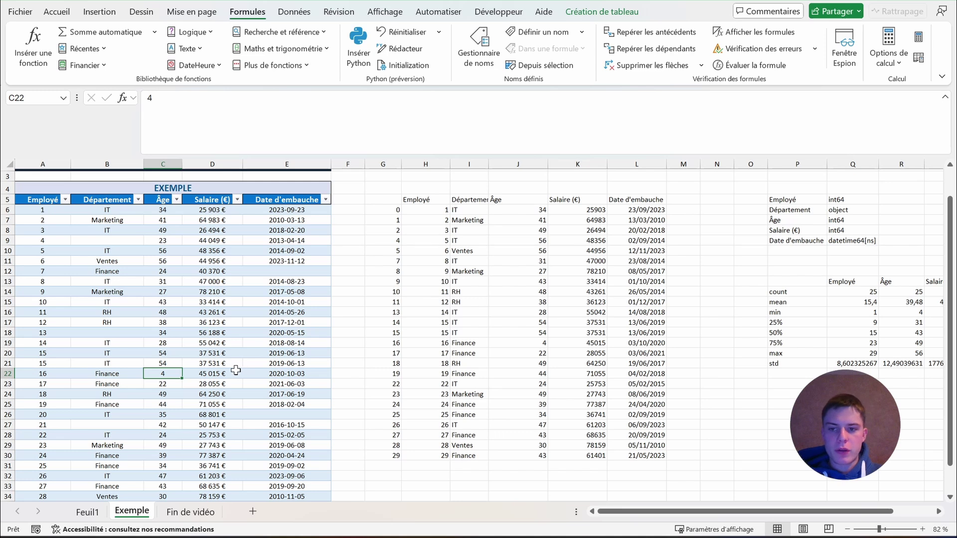
scroll(237, 387, up, 1)
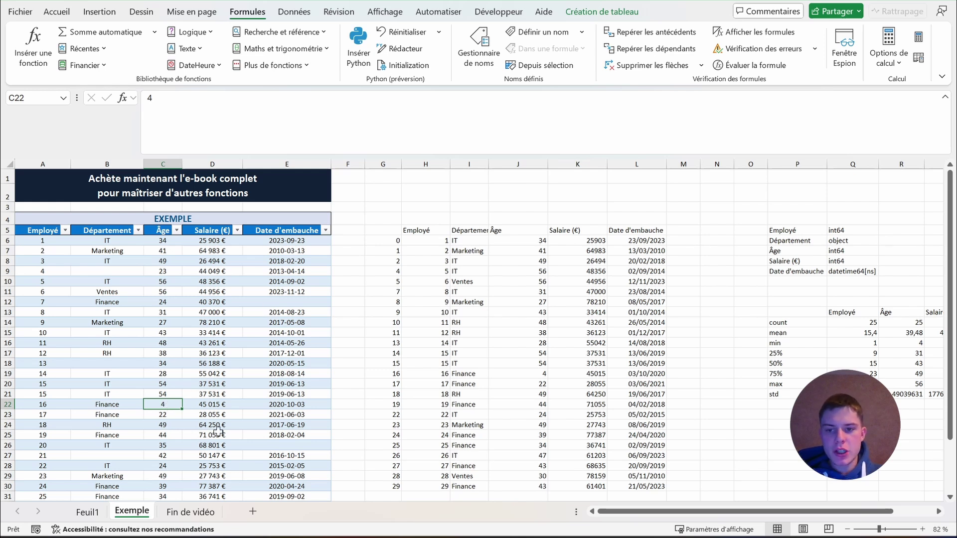
- Add the line df.query('Âge > 18') after dropna in G5's Python code, run it, and check the minimum Âge statistic
double_click(392, 231)
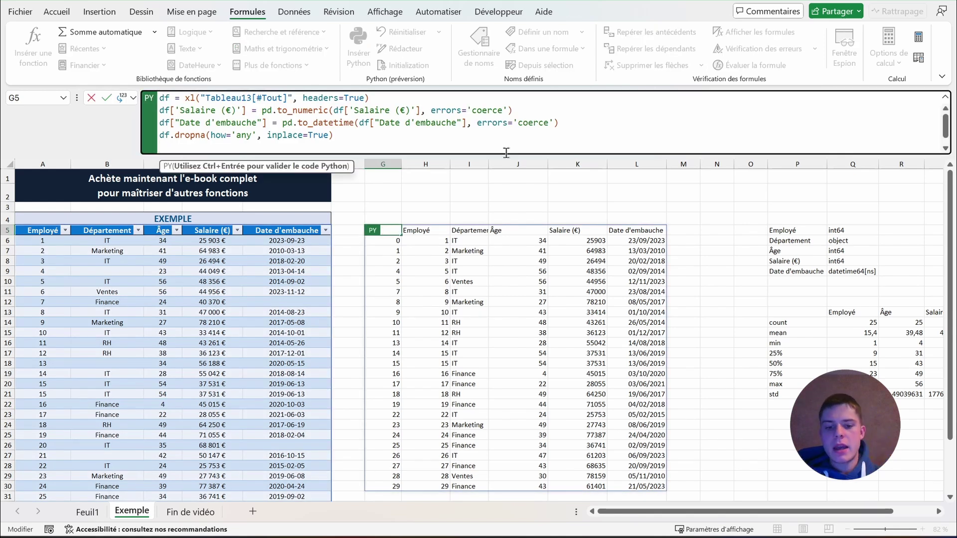
key(Return)
text(df.query()
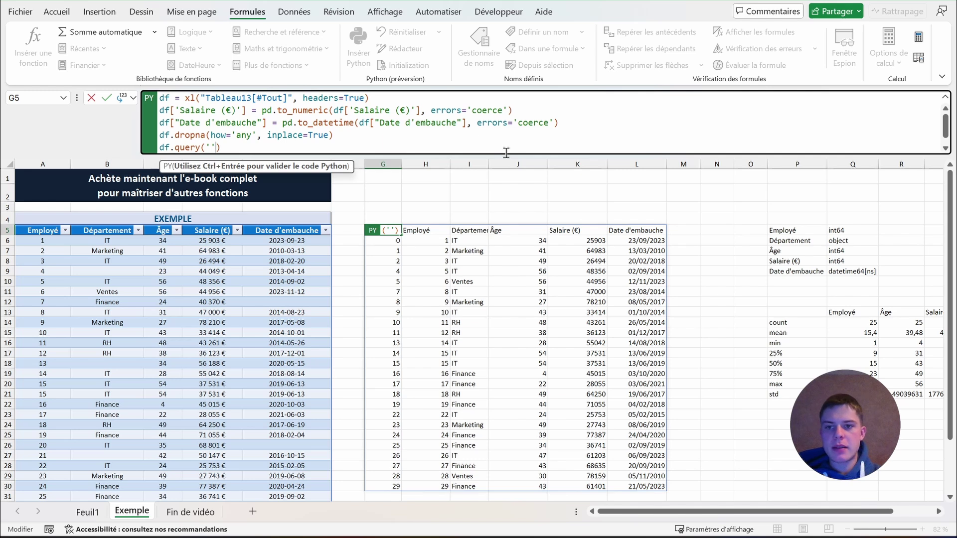
text(Âge > )
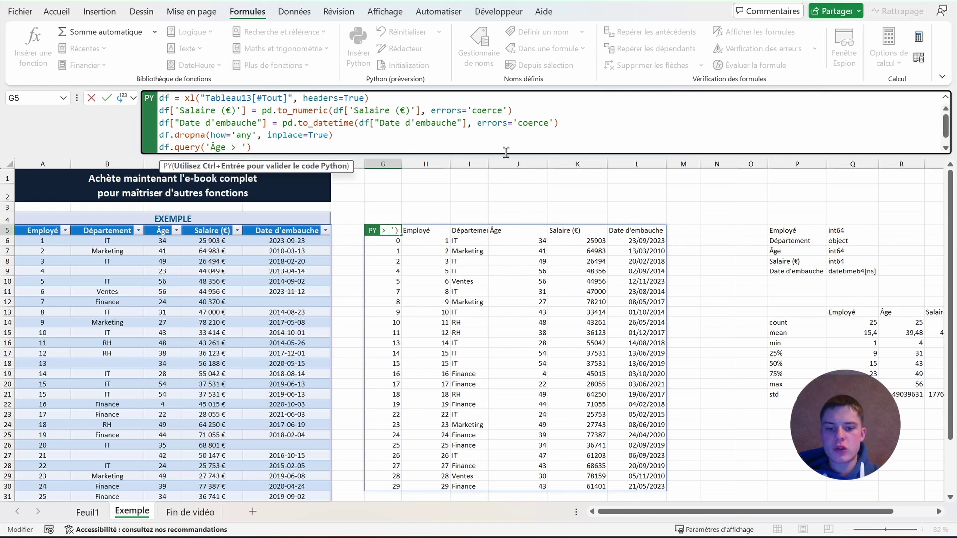
text(18)
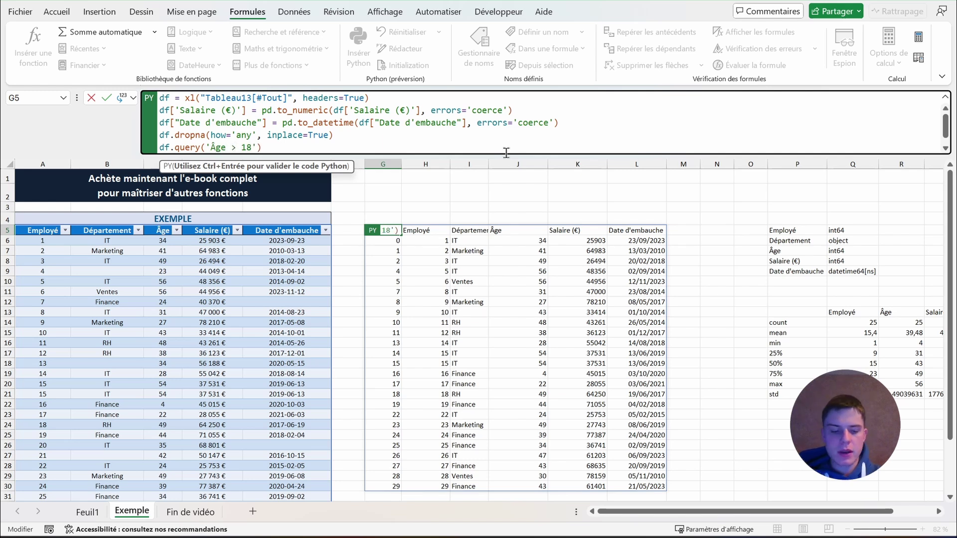
key(ctrl+Return)
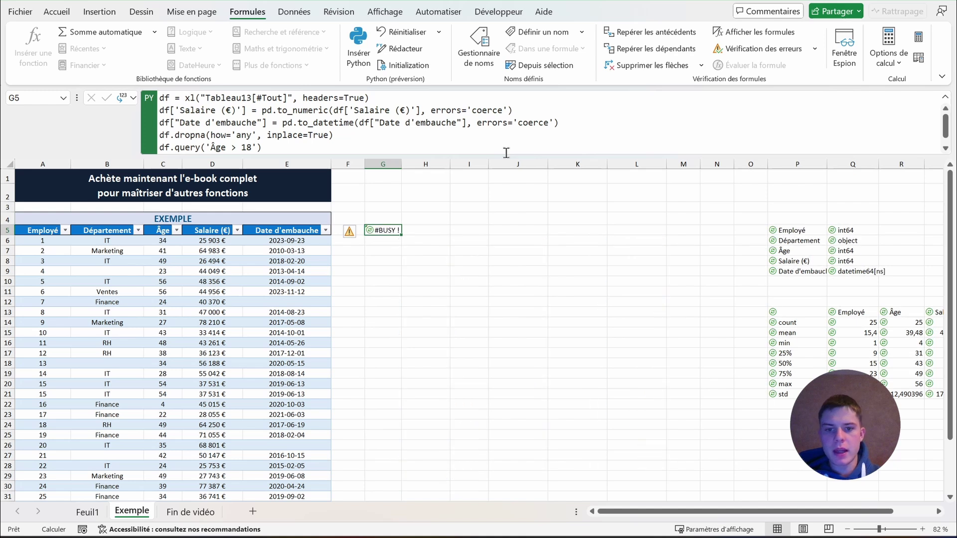
drag(654, 511, 623, 512)
click(795, 343)
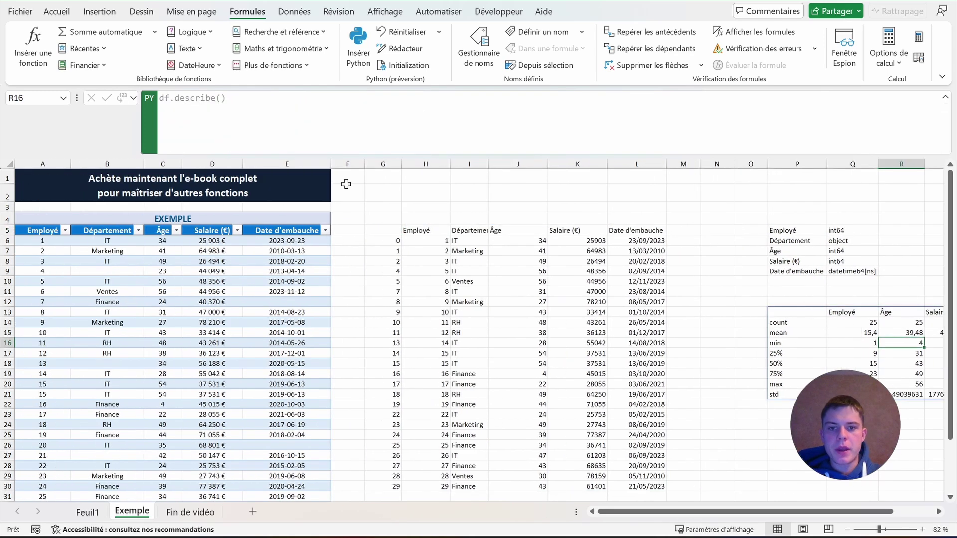
- Assign the query result back to the DataFrame in G5's Python code with df = df.query('Âge > 18')
click(394, 233)
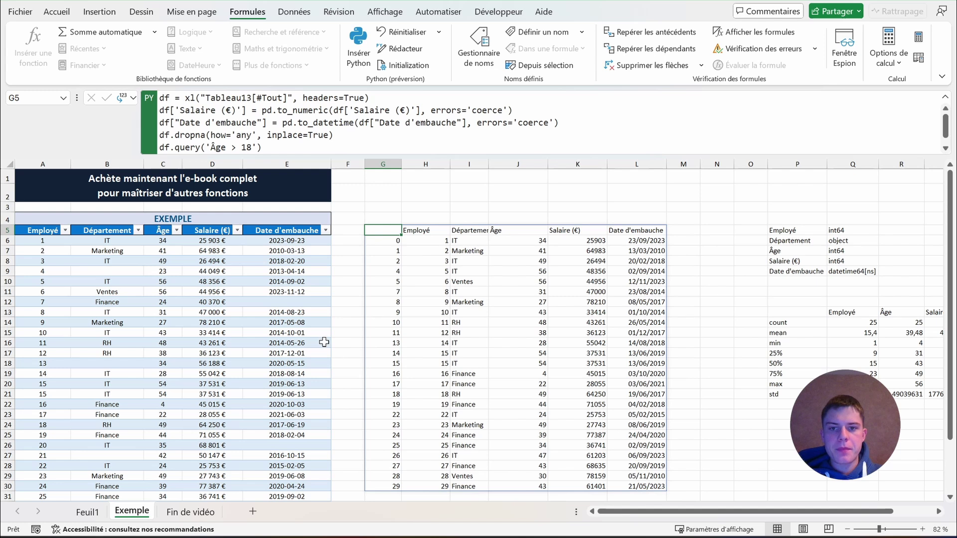
click(282, 146)
scroll(227, 149, down, 1)
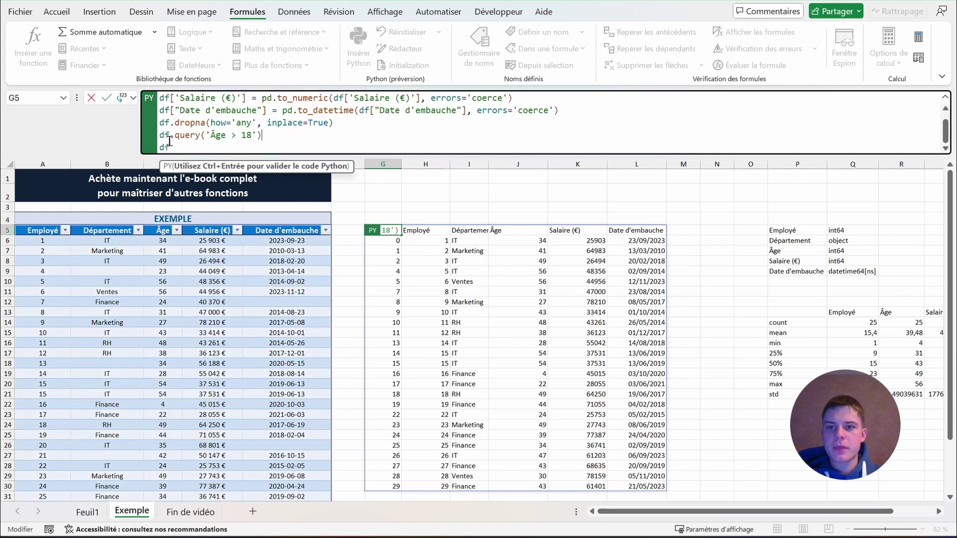
drag(159, 135, 260, 136)
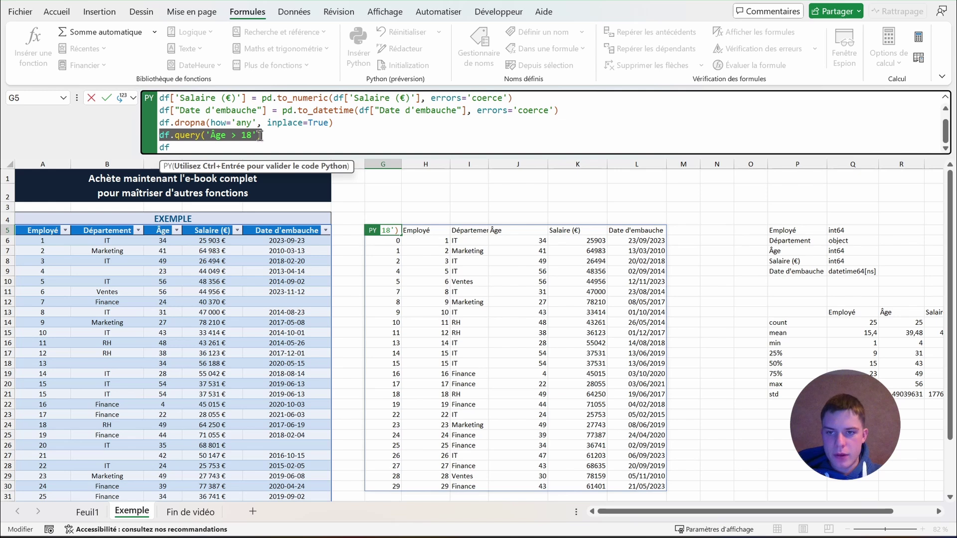
click(271, 135)
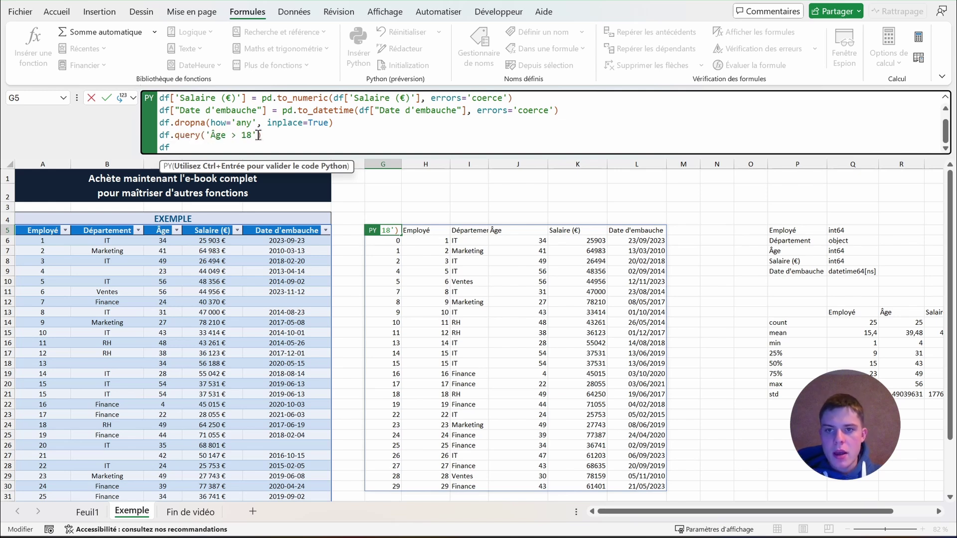
drag(259, 135, 207, 138)
click(268, 149)
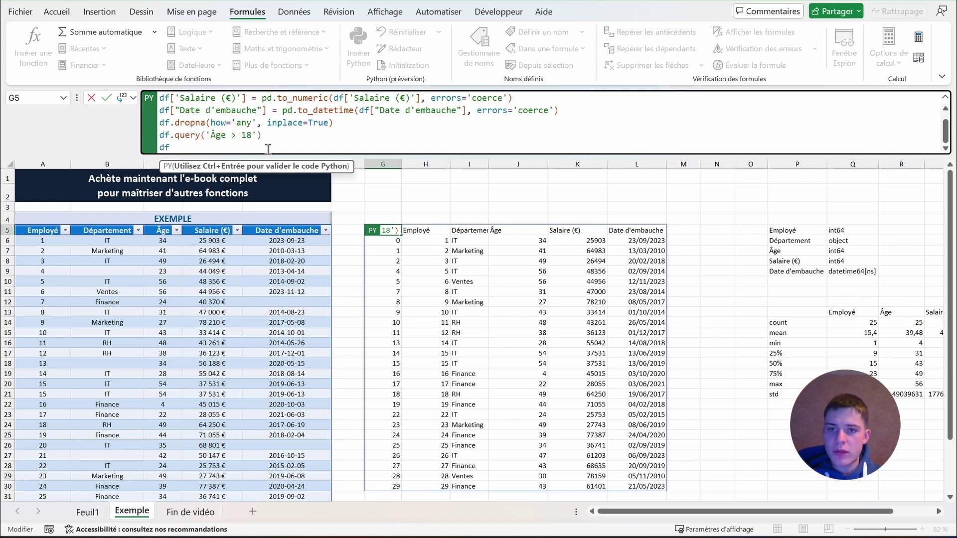
click(163, 138)
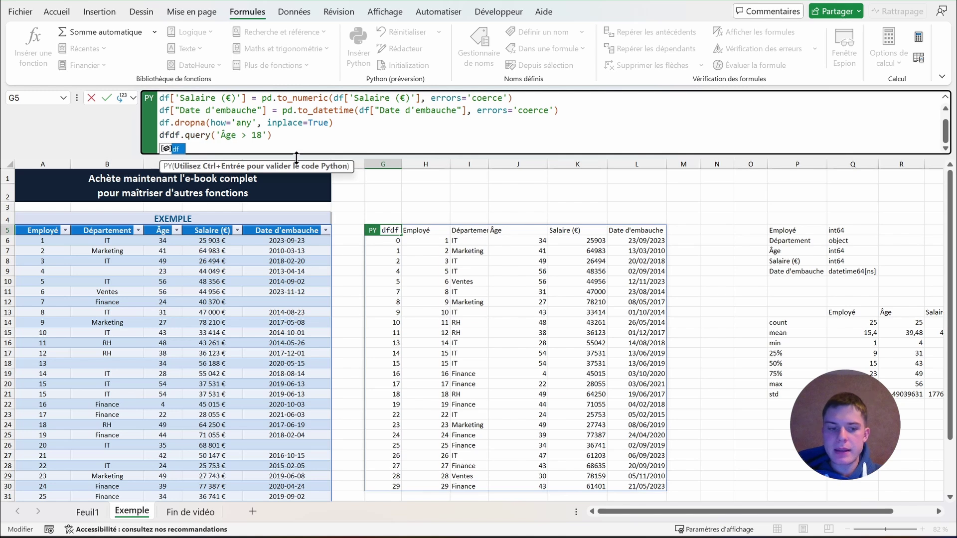
text(df =)
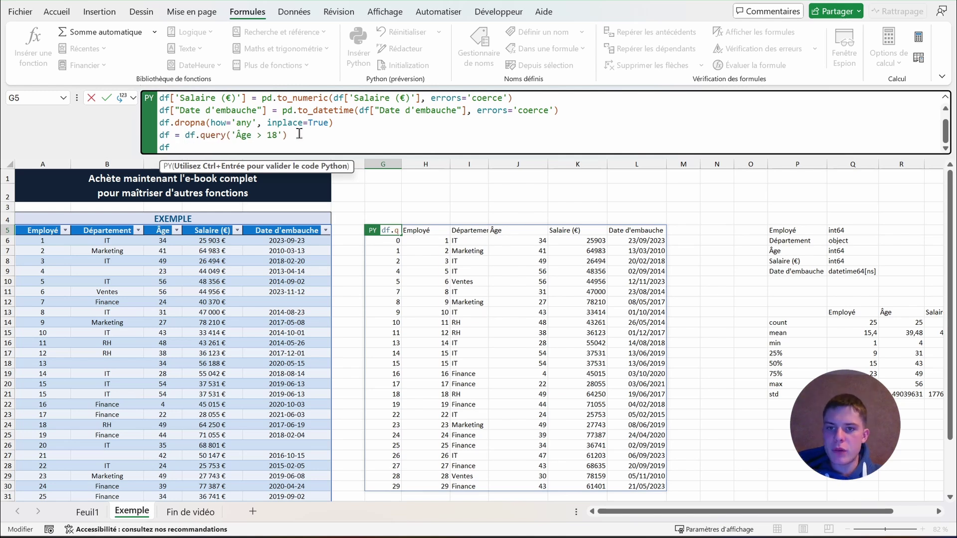
- Review both sides of the df.query assignment in G5's Python code and run the updated code
drag(300, 134, 106, 138)
click(179, 142)
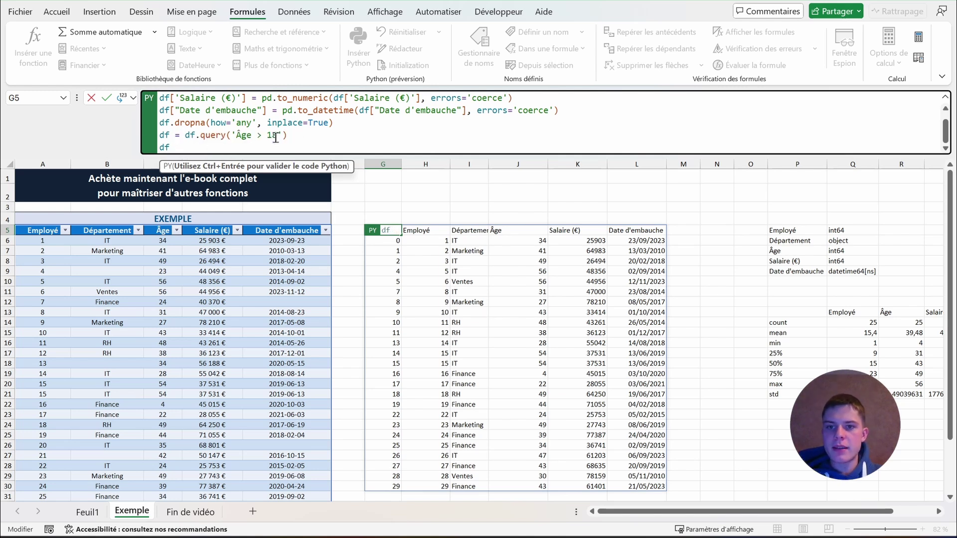
drag(298, 136, 185, 137)
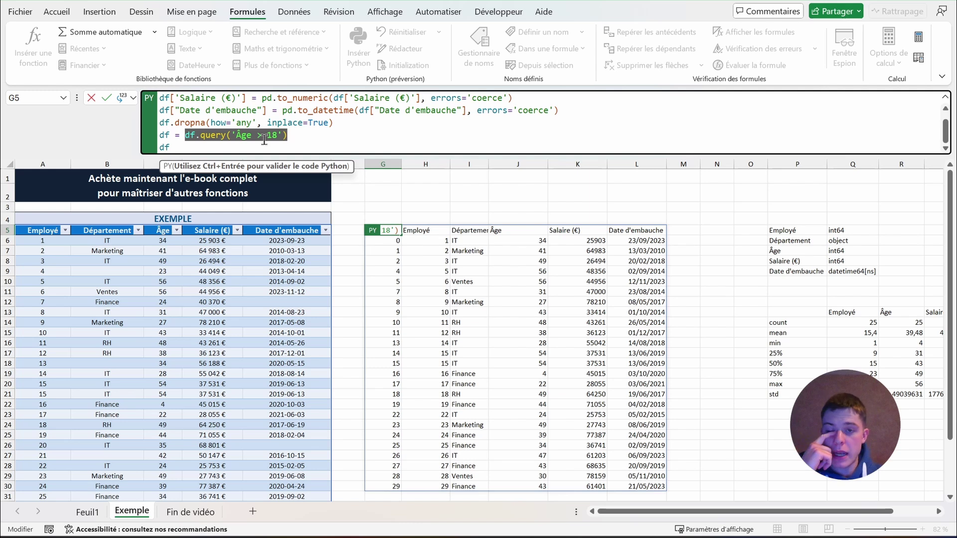
click(299, 140)
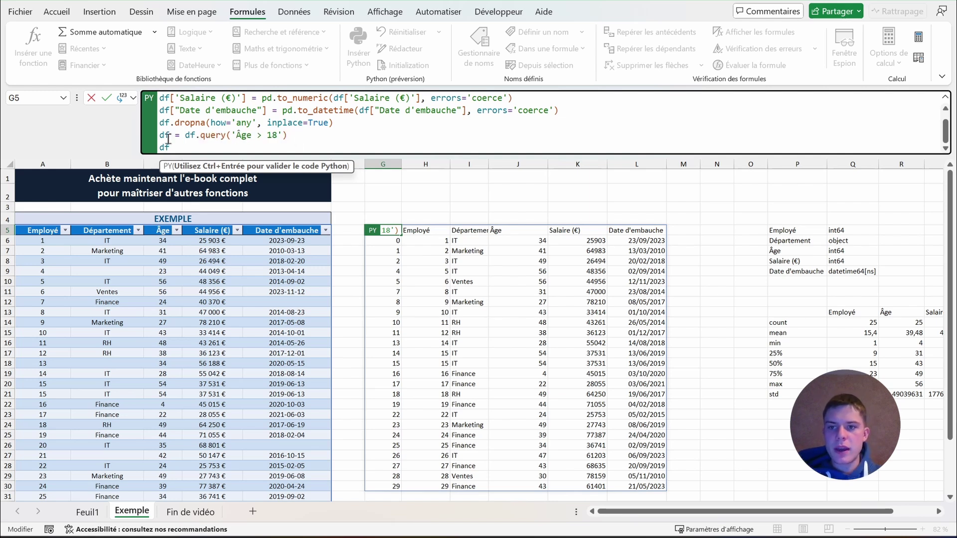
drag(169, 139, 159, 137)
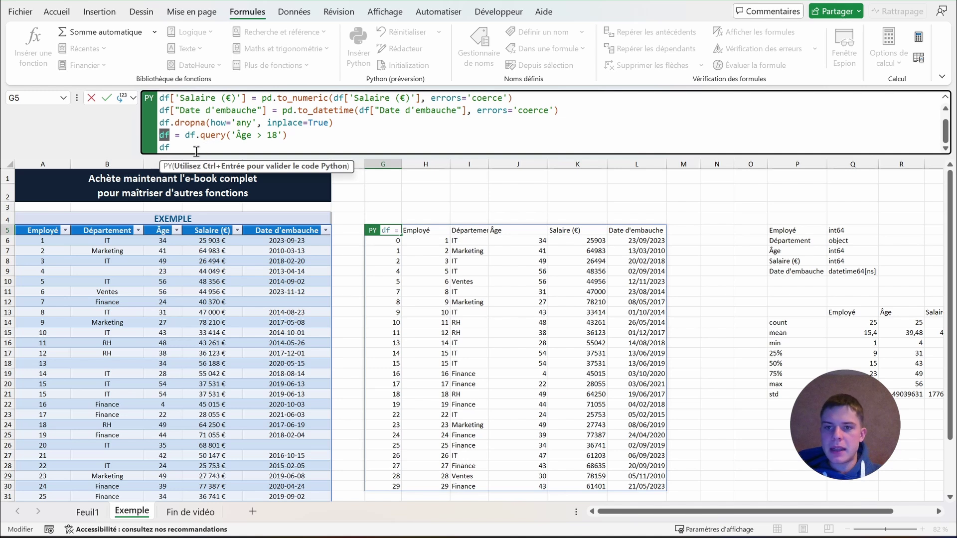
click(177, 137)
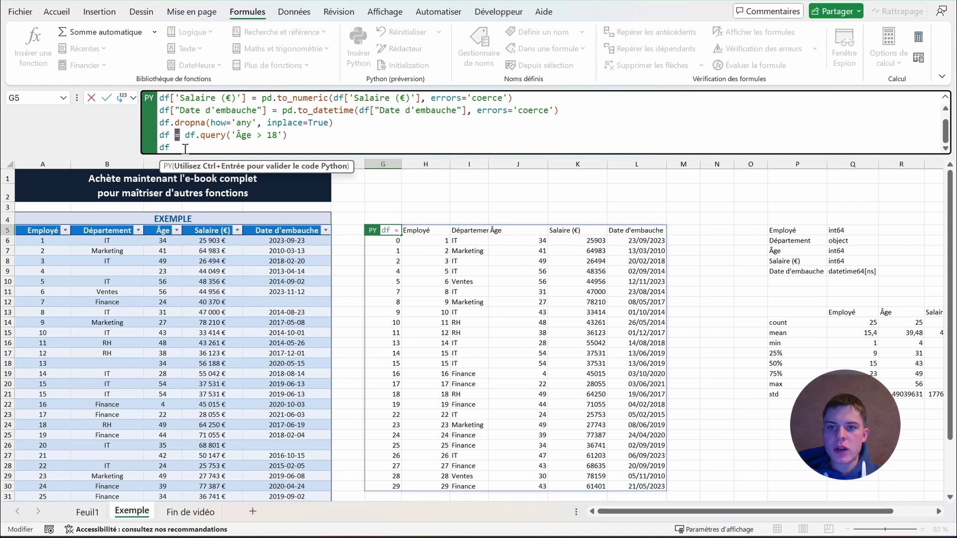
drag(189, 136, 229, 136)
click(292, 137)
click(307, 136)
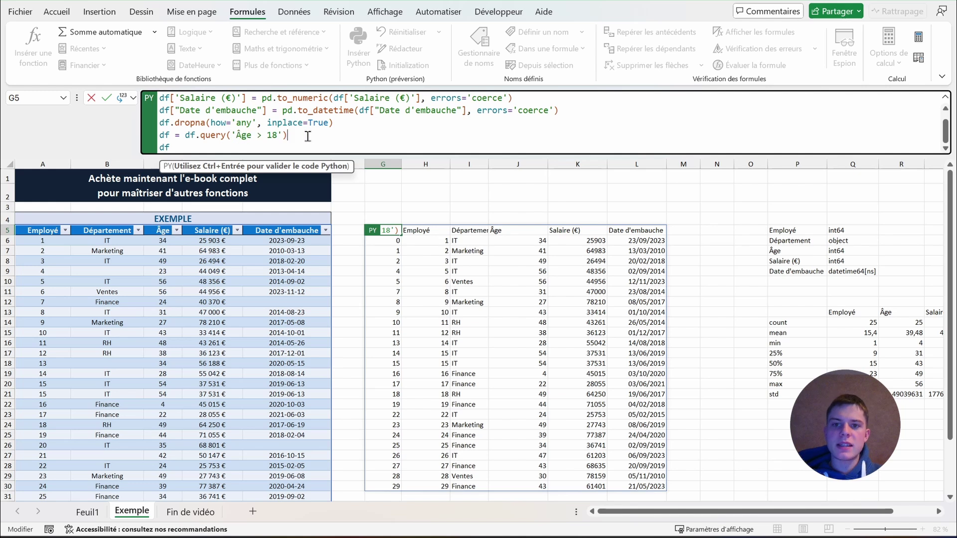
key(ctrl+Return)
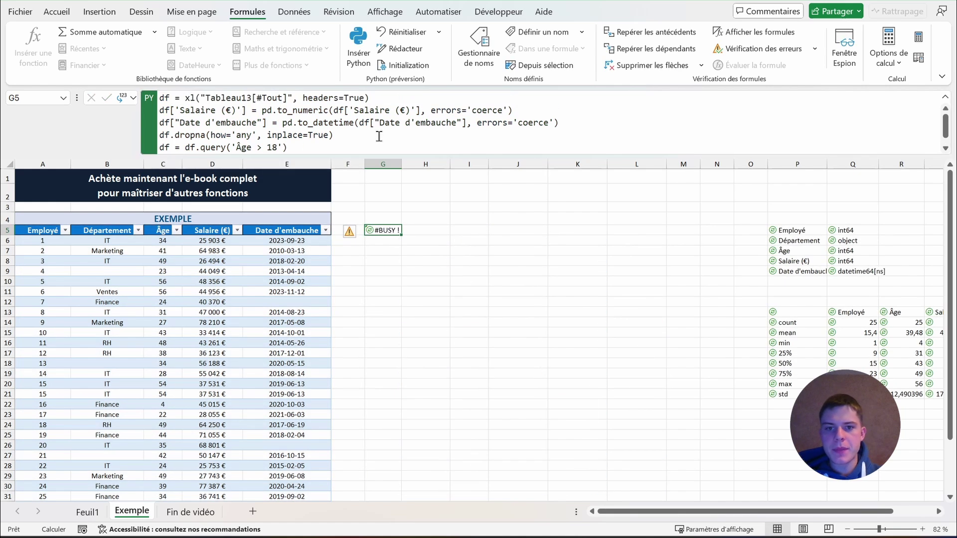
- Check the minimum Âge in the describe() statistics against the Âge column of the filtered employee output
drag(673, 513, 722, 512)
click(780, 344)
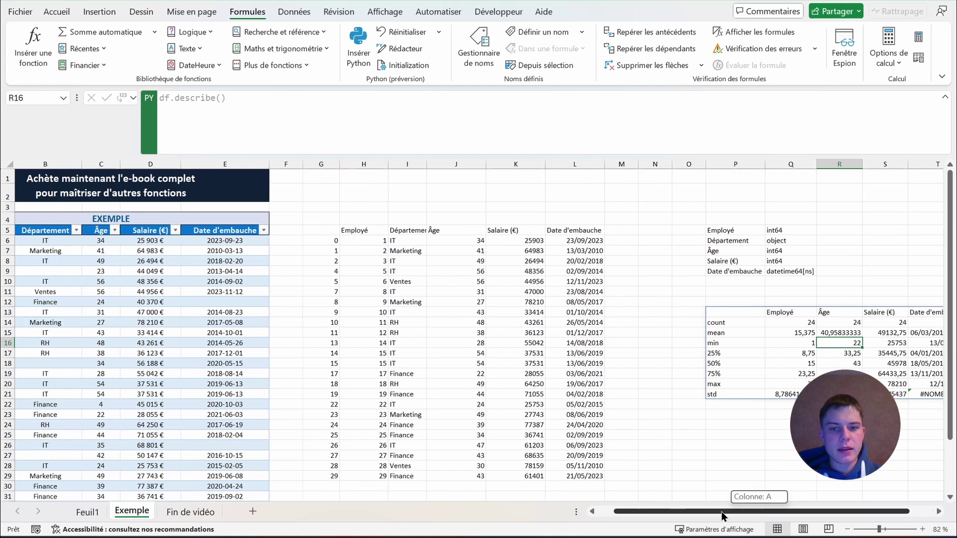
click(517, 375)
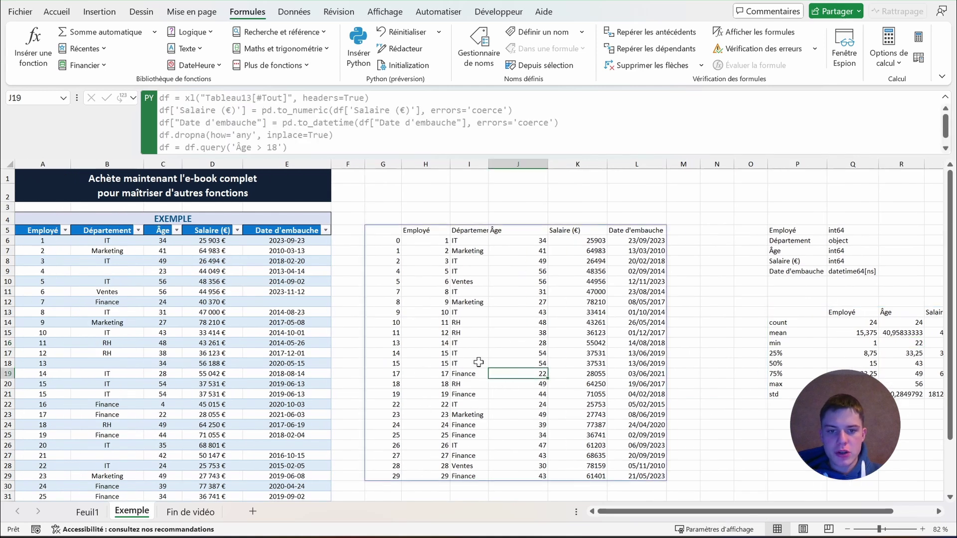
drag(648, 512, 490, 486)
click(822, 349)
click(823, 344)
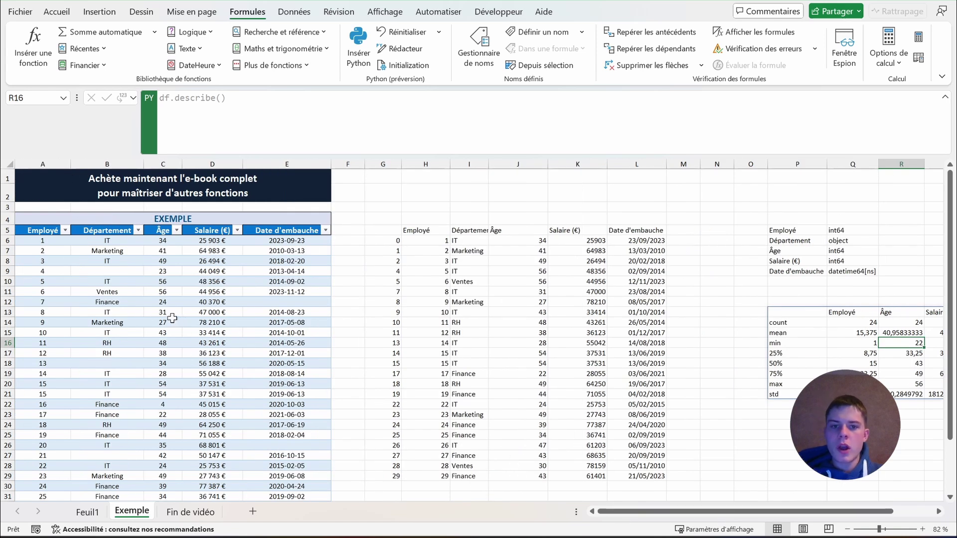
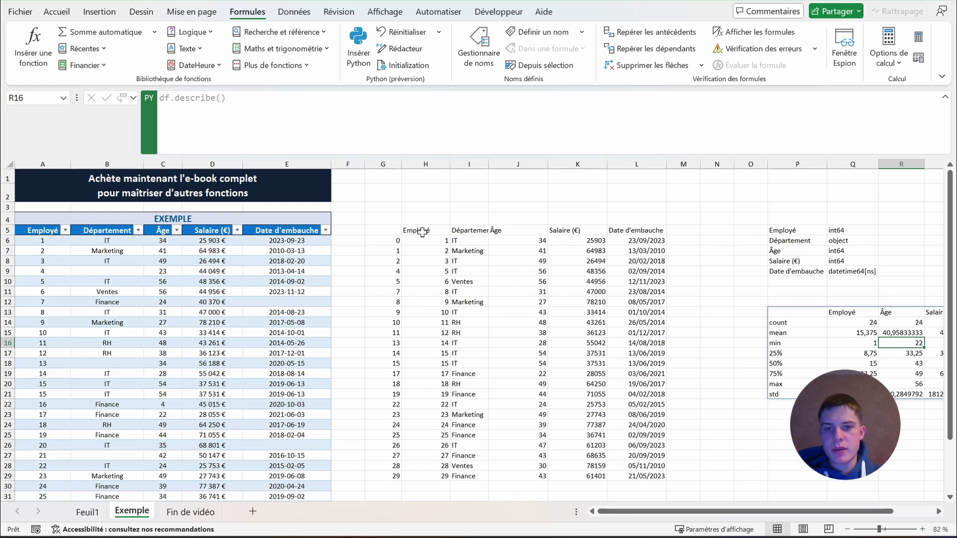
- Enter gb = df.groupby('Département')['Salaire (€)'].mean() in cell P24, below the statistics table
click(771, 425)
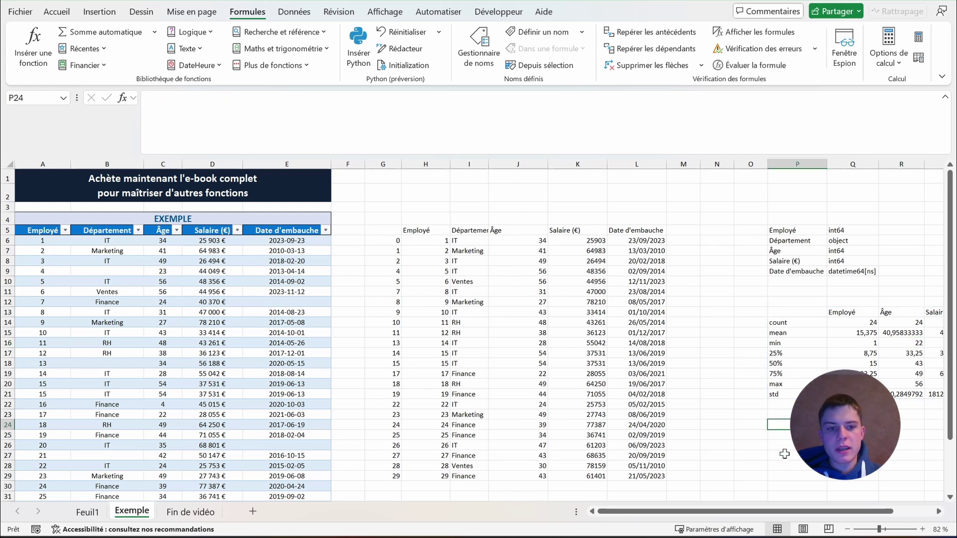
drag(738, 512, 777, 512)
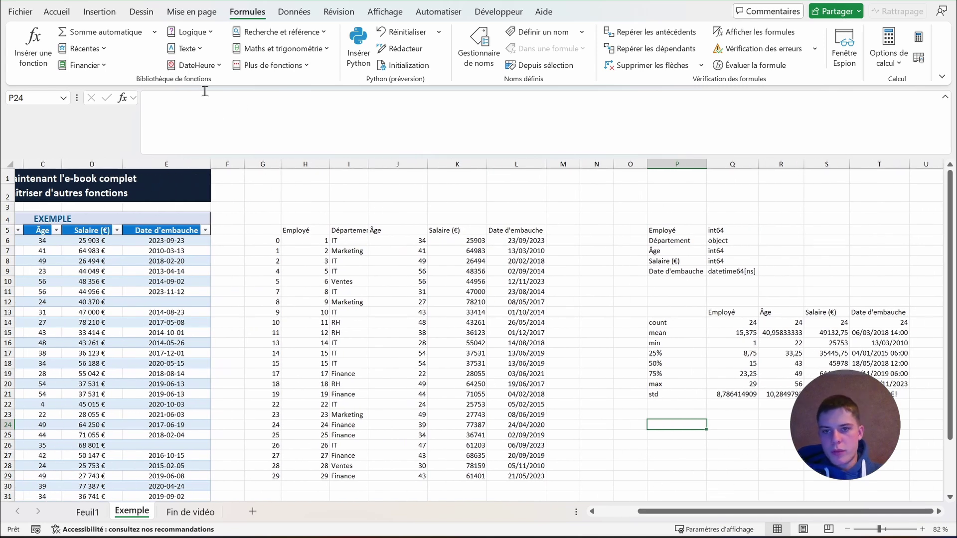
click(218, 115)
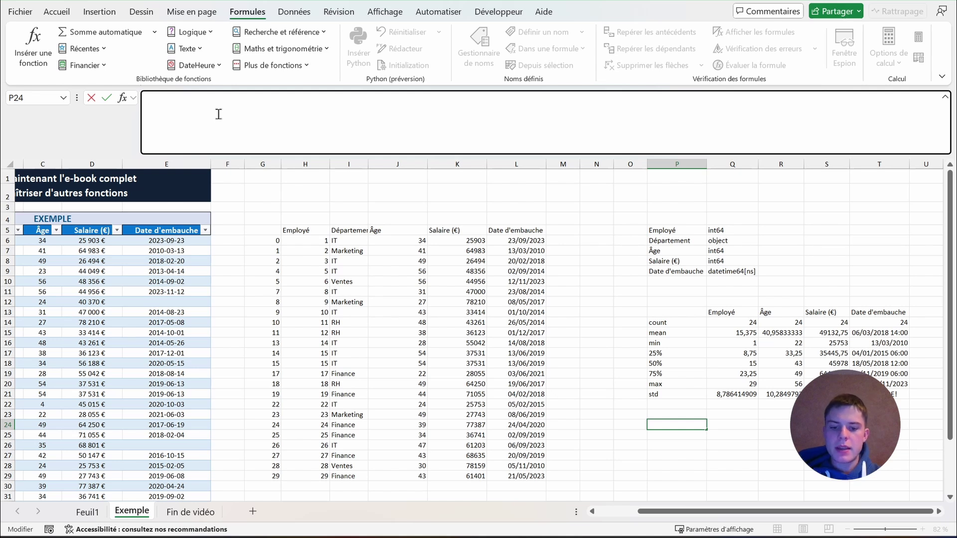
text(gb = df.groupby()
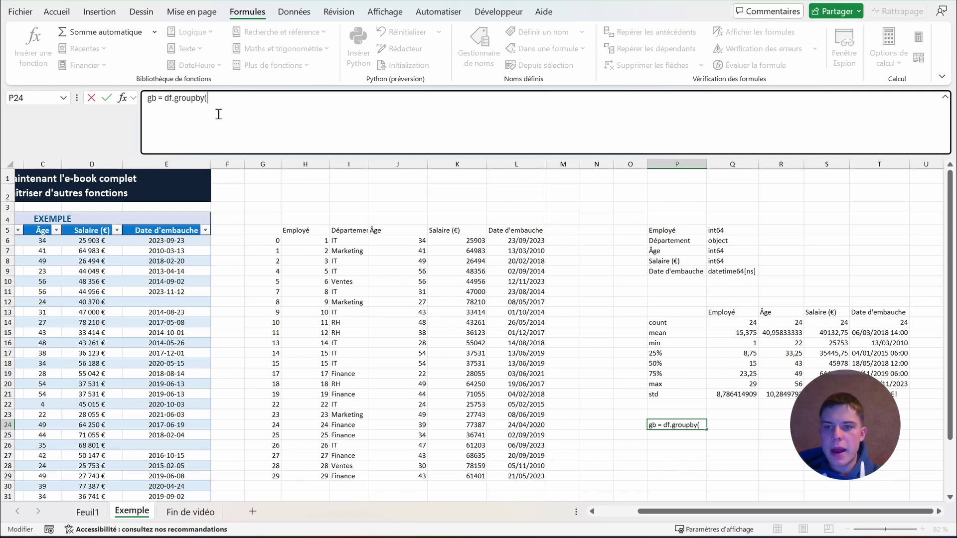
text('Département')[)
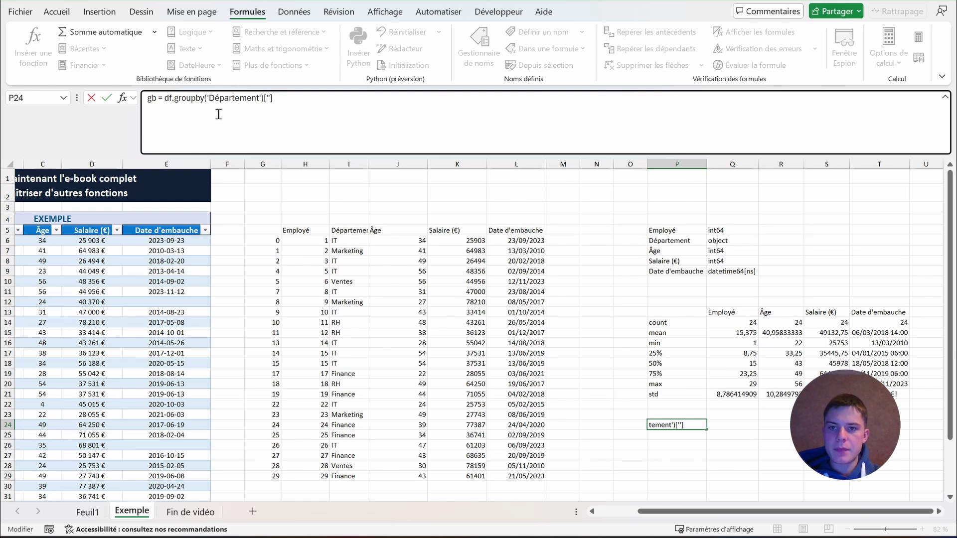
text(Salaire ()
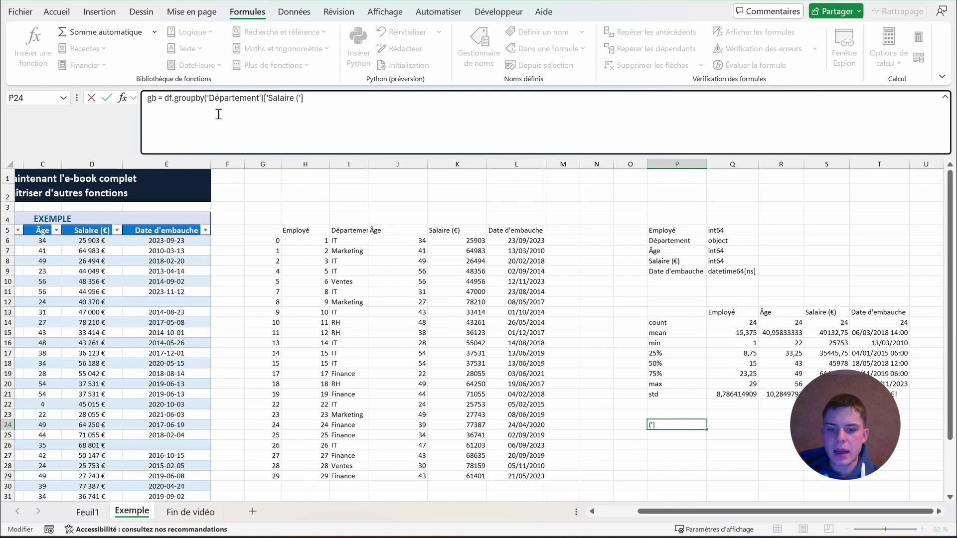
text(€)'])
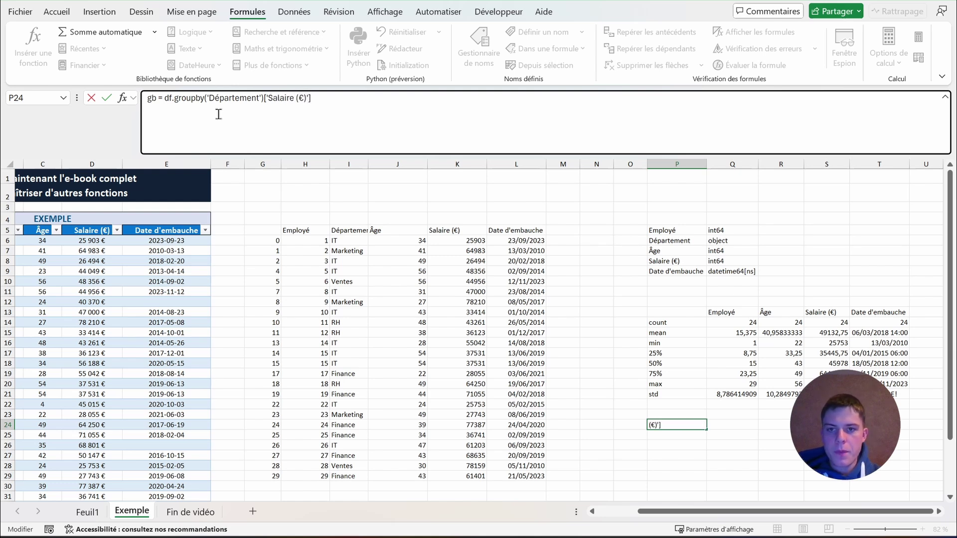
text(.mean()
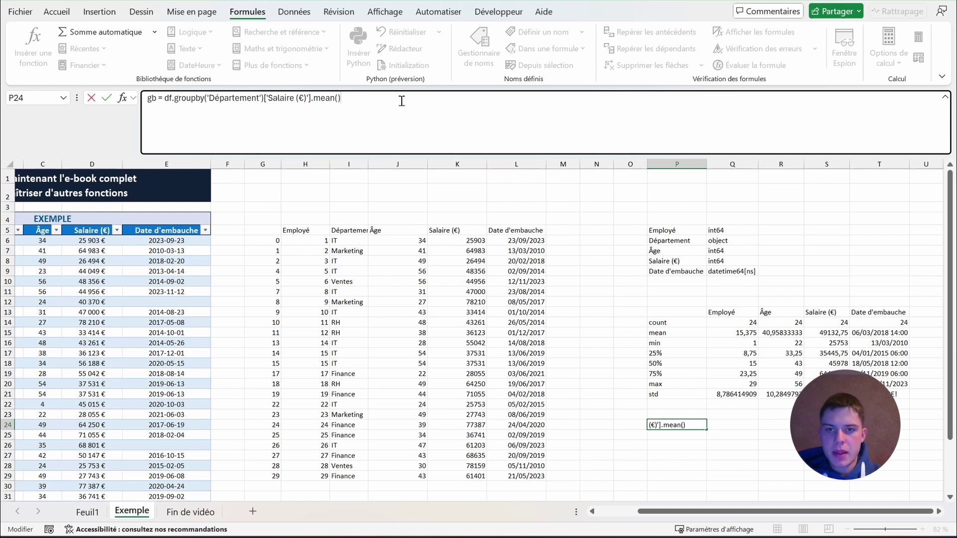
key(Return)
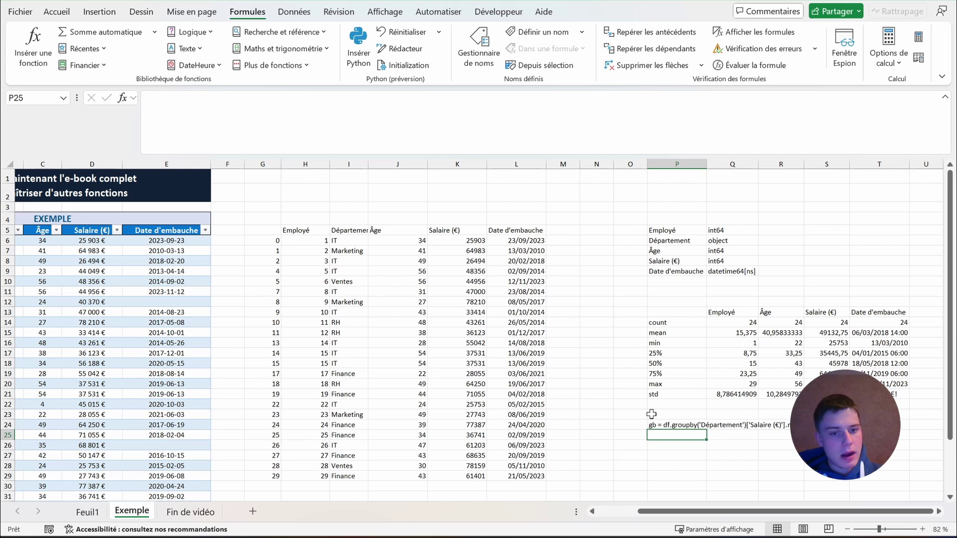
- Convert the text in P24 into a Python formula containing gb = df.groupby('Département')['Salaire (€)'].mean()
drag(668, 441, 668, 429)
click(558, 286)
click(677, 425)
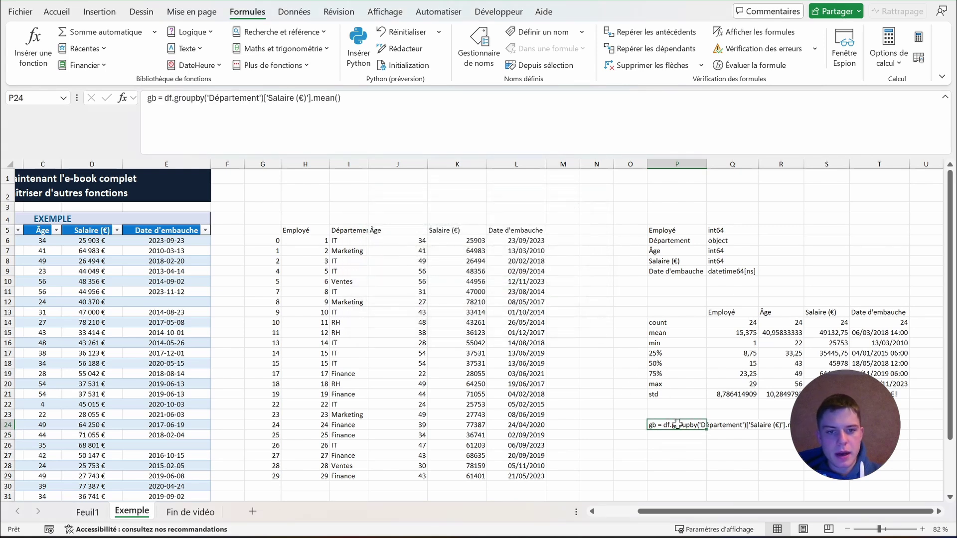
triple_click(413, 101)
key(ctrl+c)
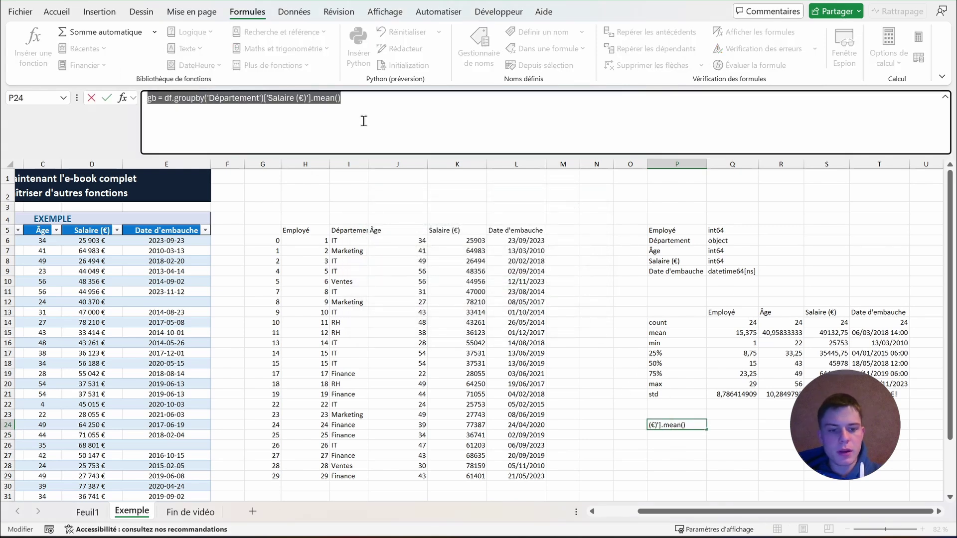
key(BackSpace)
text(=PY)
key(Tab)
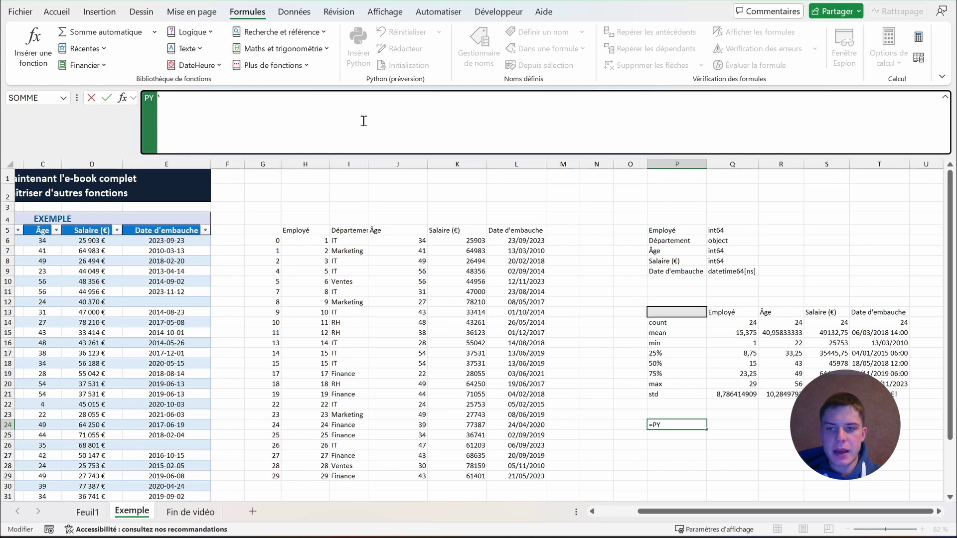
key(ctrl+v)
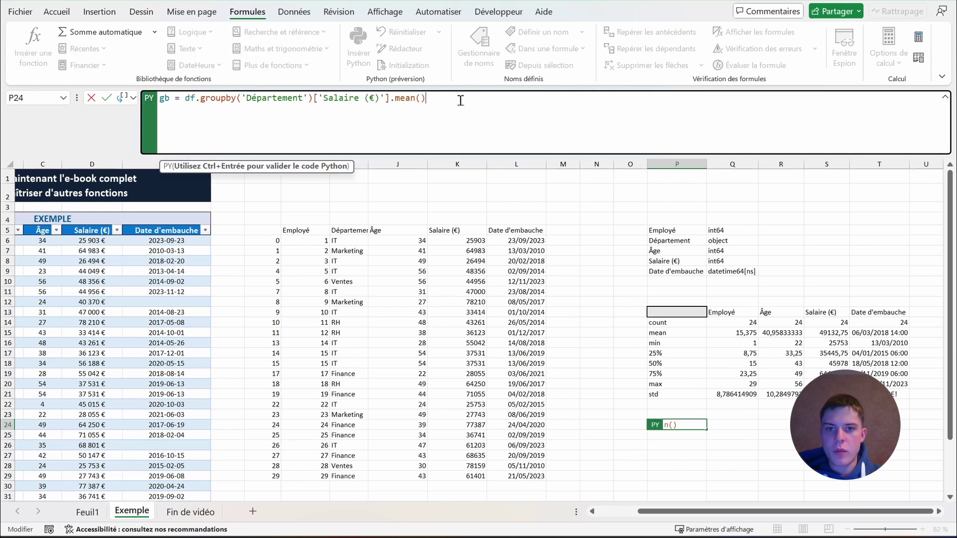
- Add a second line gb to P24's Python code, run it, and output the result as Excel values
key(Return)
text(gb)
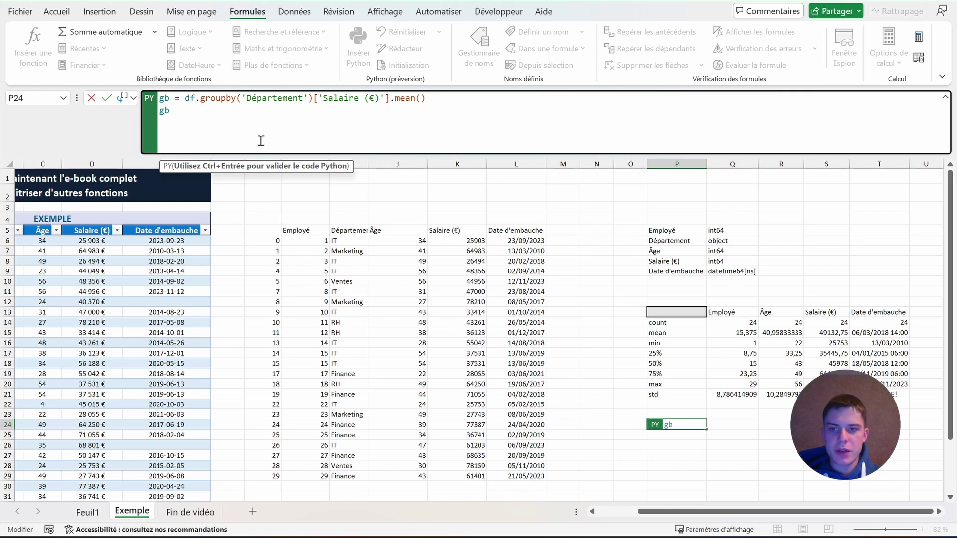
key(ctrl+Return)
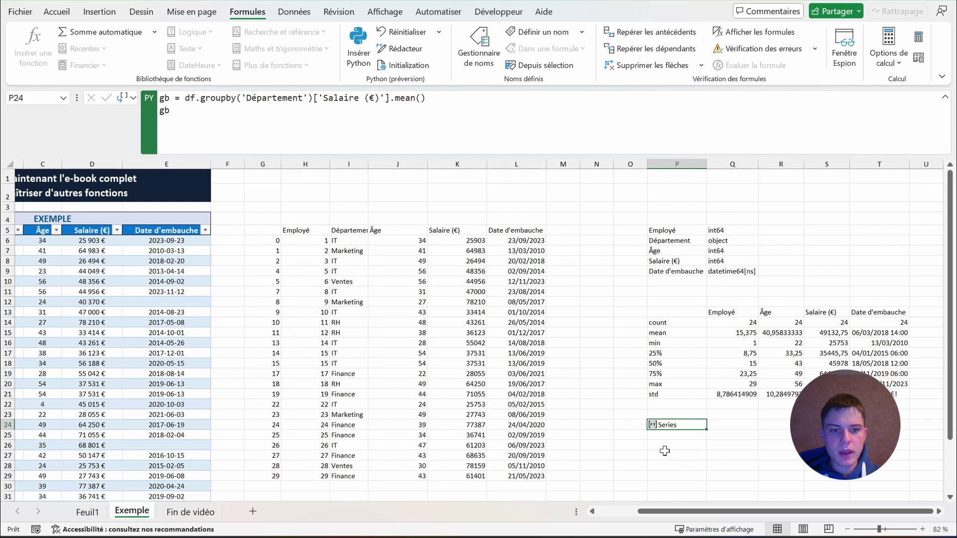
click(133, 98)
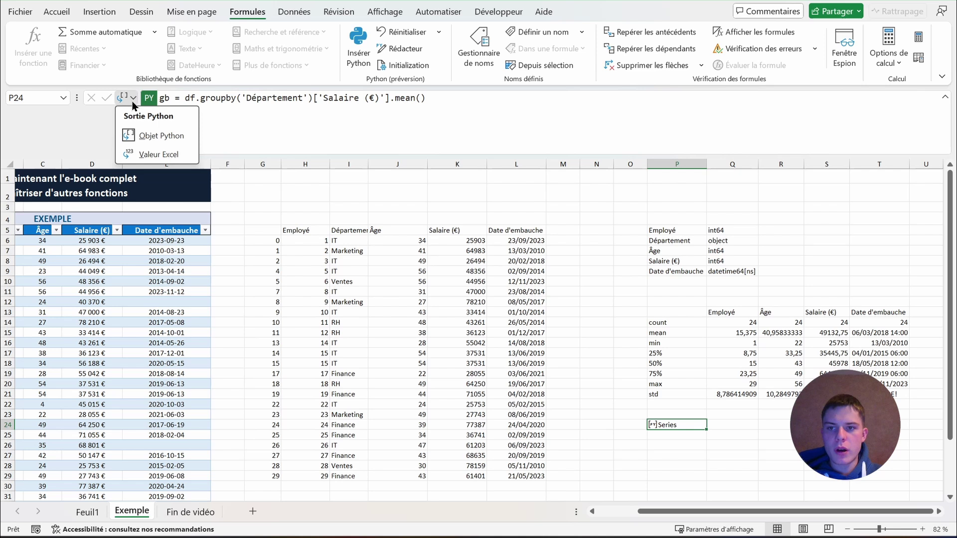
click(134, 154)
scroll(685, 466, down, 1)
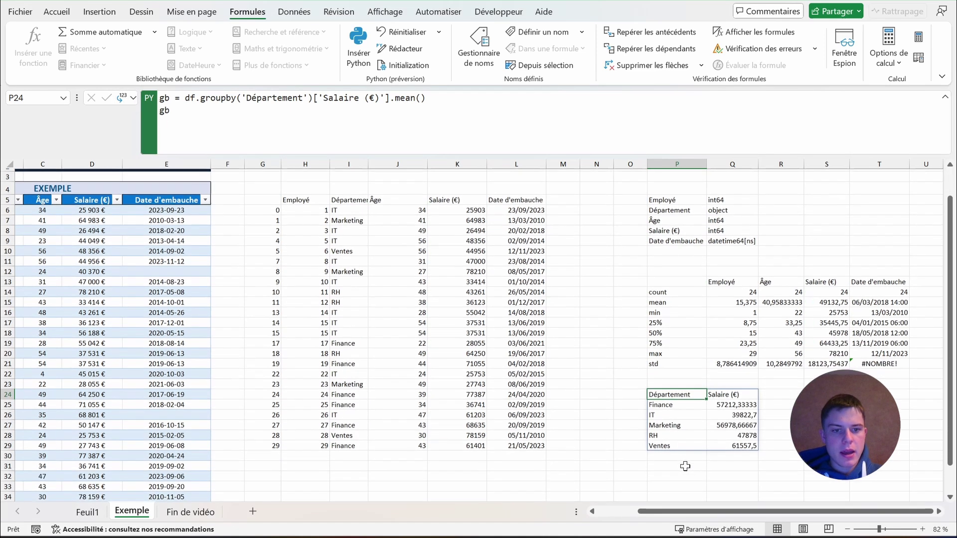
- Review the department names and their mean salaries in the grouped output below the statistics table
drag(676, 406, 683, 443)
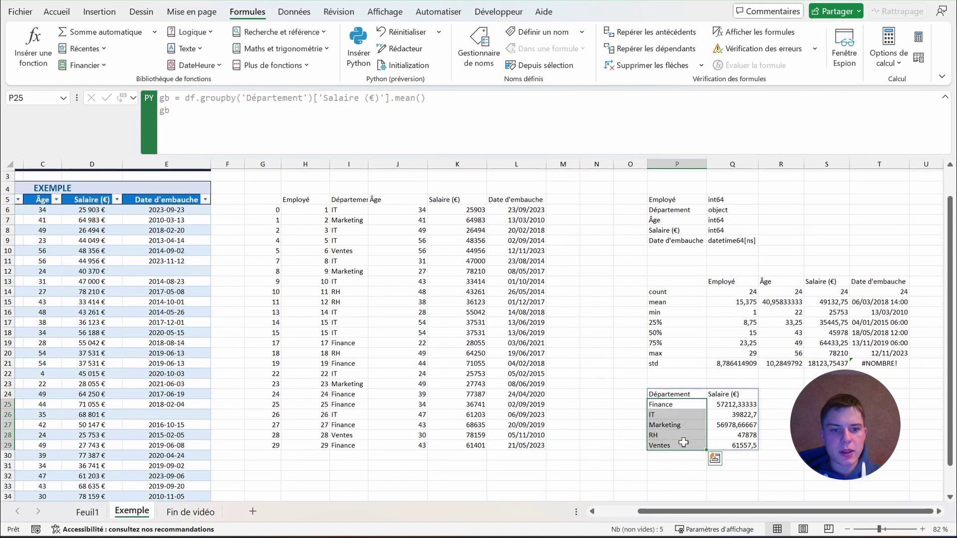
drag(733, 404, 738, 447)
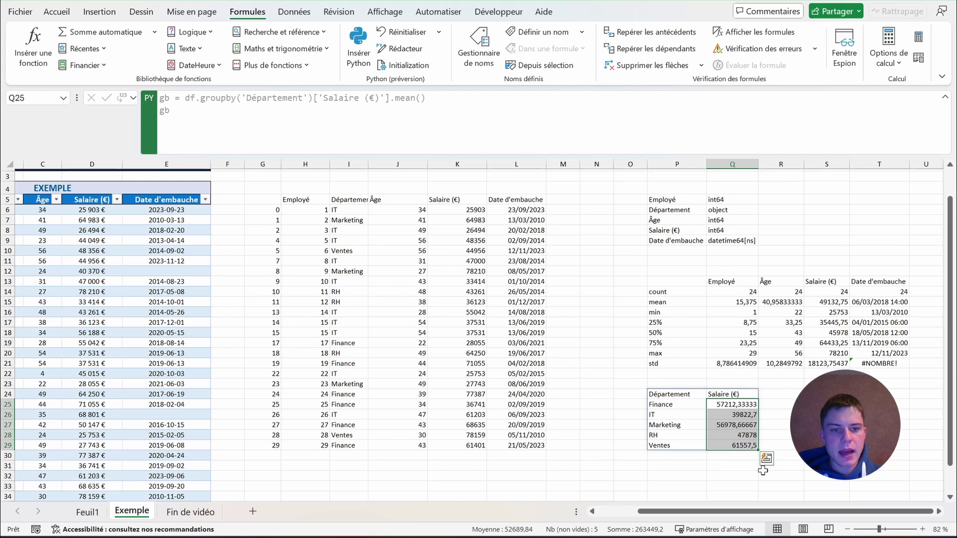
click(826, 446)
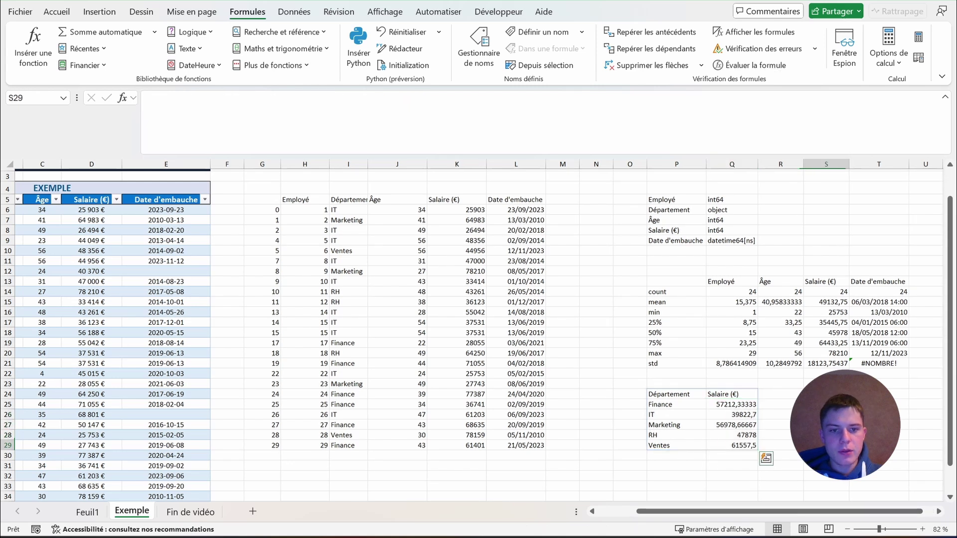
click(682, 408)
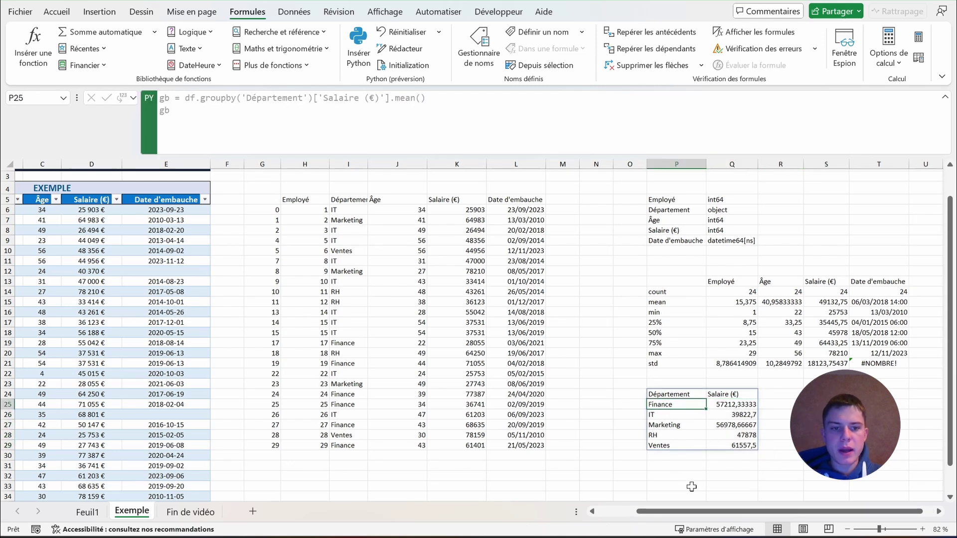
click(732, 407)
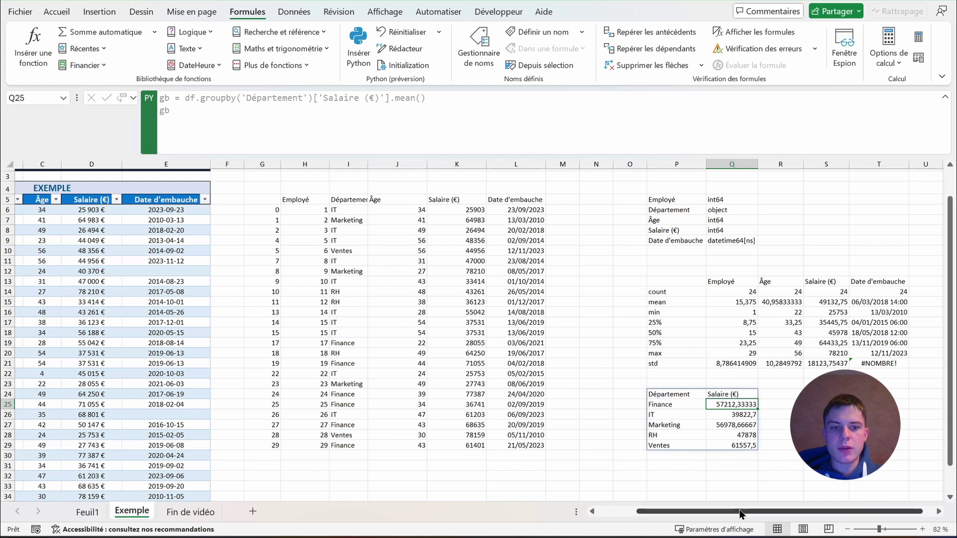
drag(740, 509, 702, 510)
scroll(760, 457, up, 1)
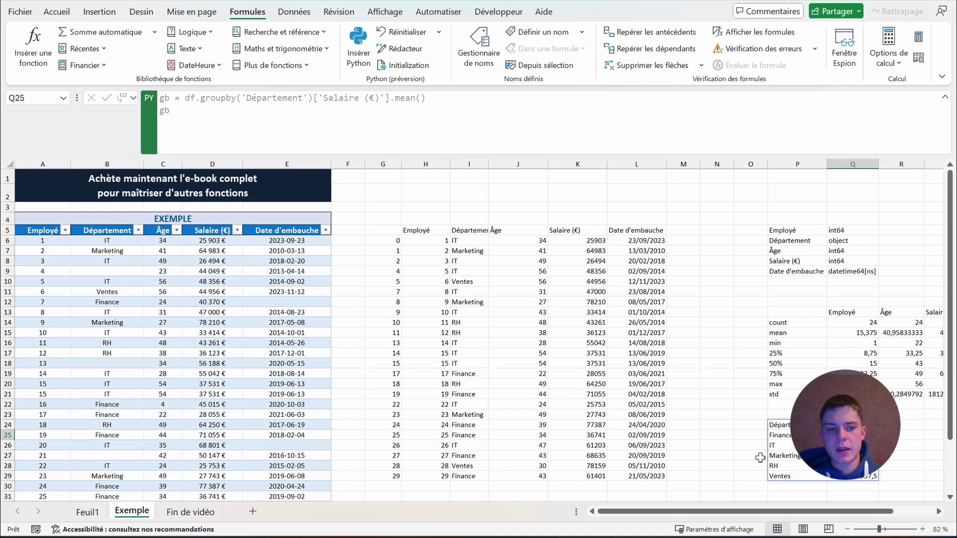
click(447, 119)
key(ctrl+a)
key(BackSpace)
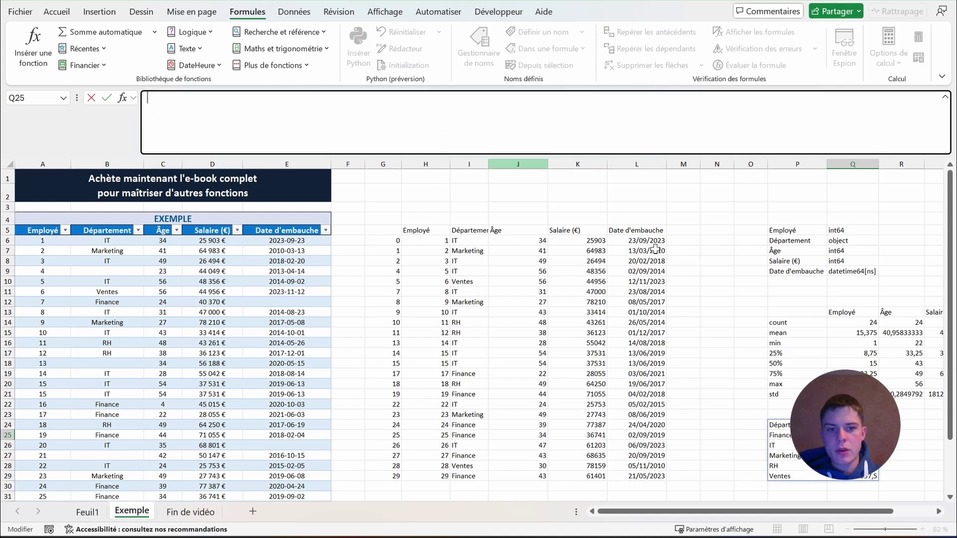
- Replace mean() with sum() in P24's groupby code and run it to total the salaries per department
click(779, 425)
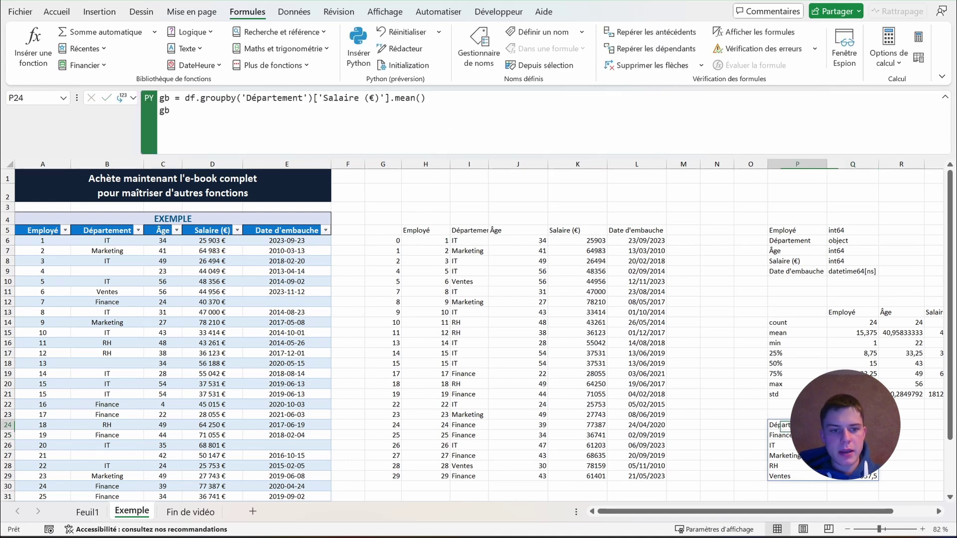
double_click(415, 98)
text(s)
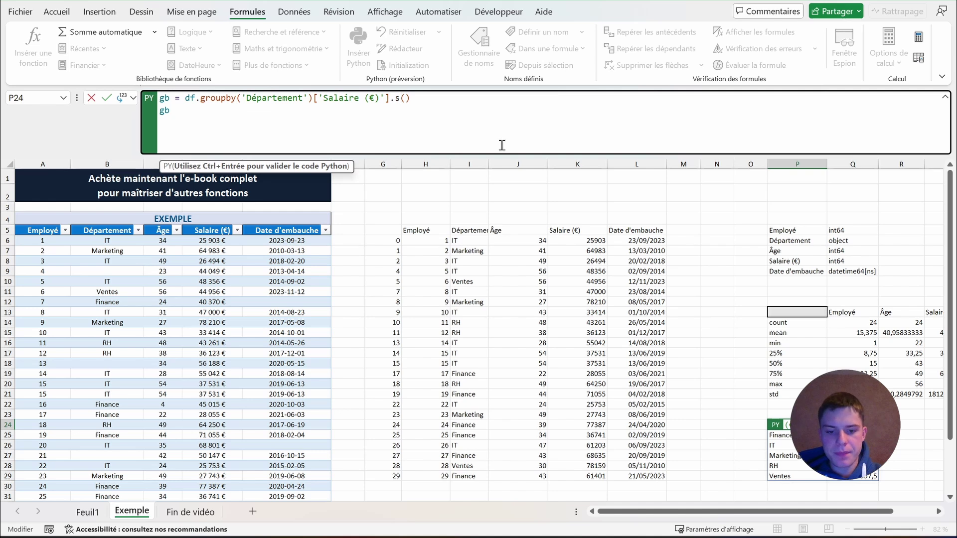
text(um()
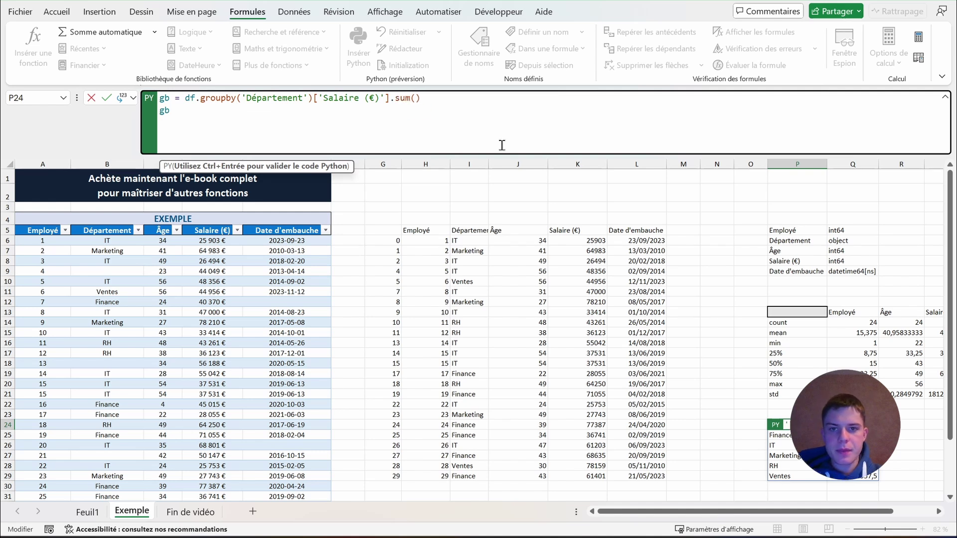
key(ctrl+Return)
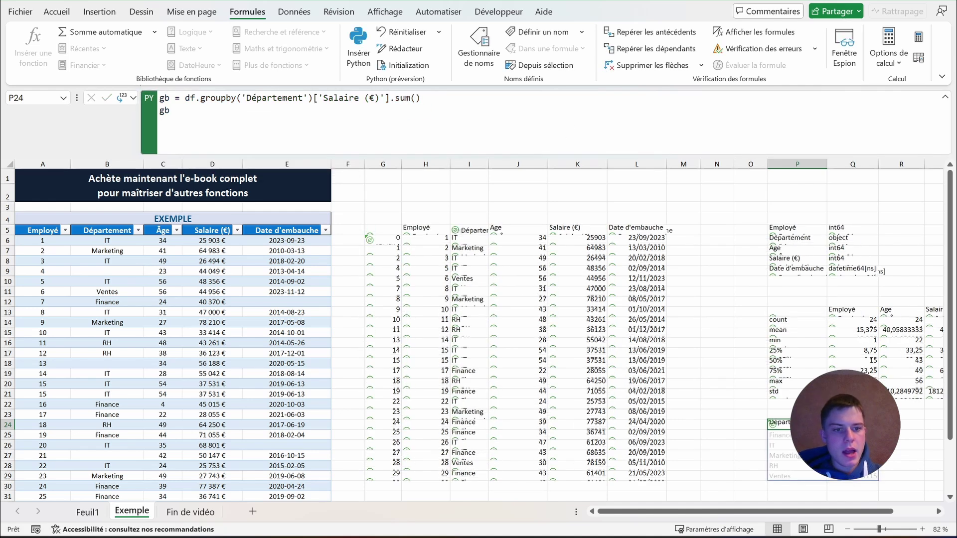
- Check the total salaries for Finance and IT in the grouped output and compare it with the source table
drag(780, 511, 800, 511)
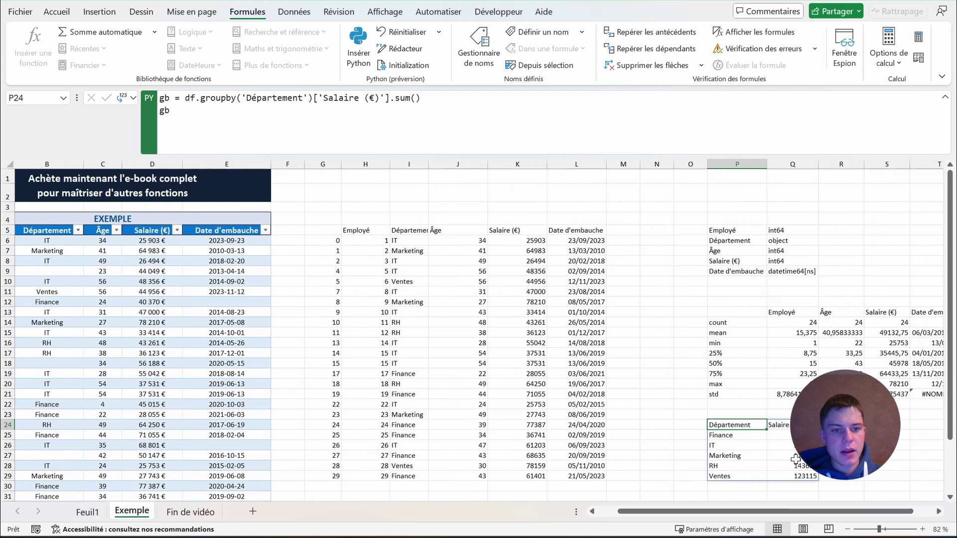
click(793, 435)
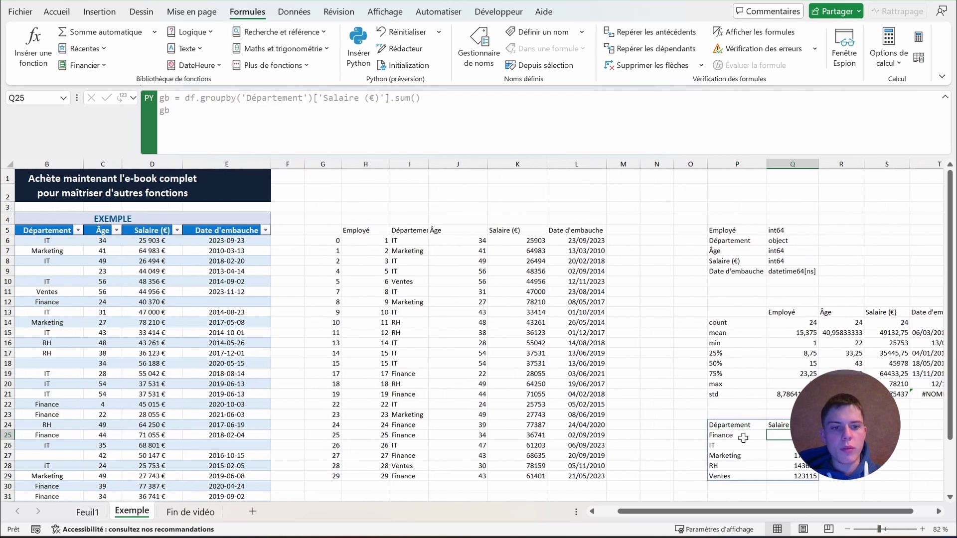
click(787, 446)
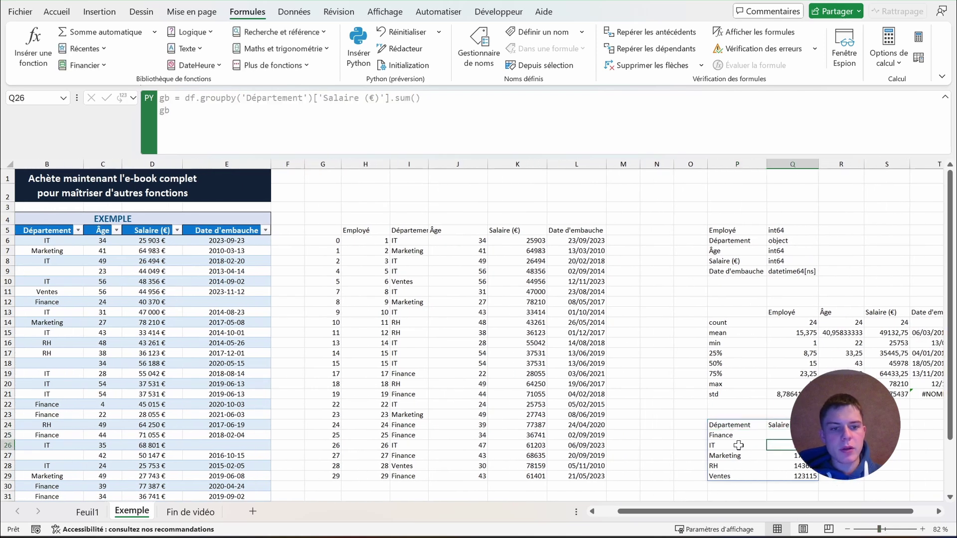
drag(708, 511, 581, 510)
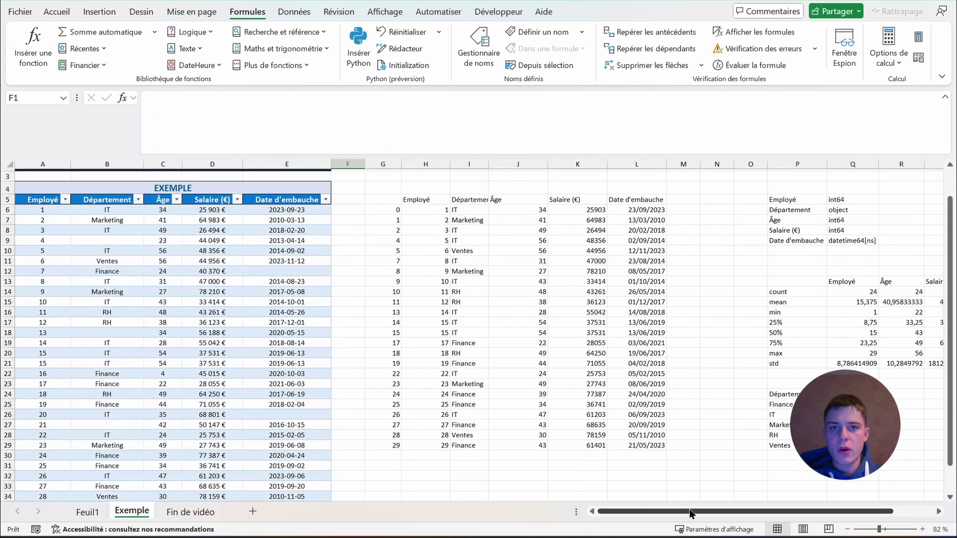
scroll(622, 469, up, 1)
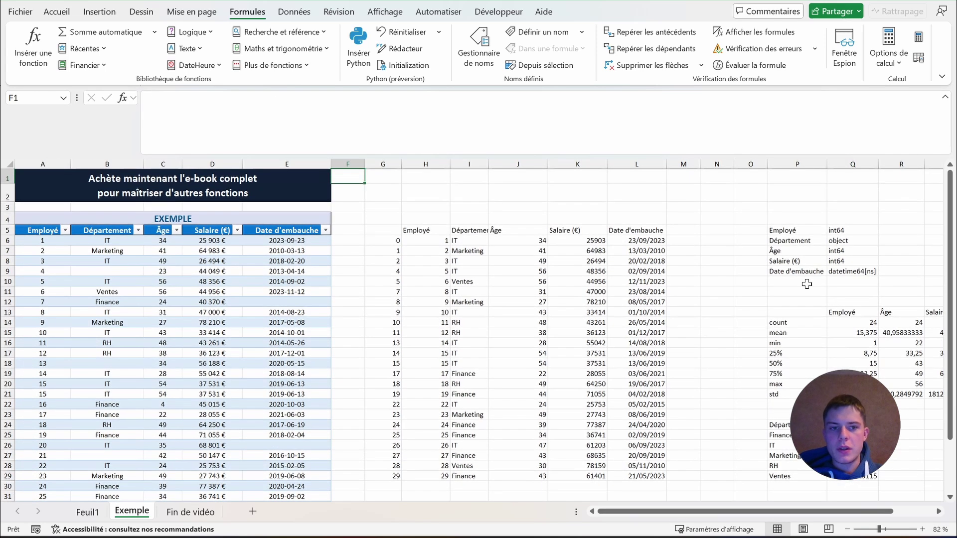
drag(952, 319, 949, 343)
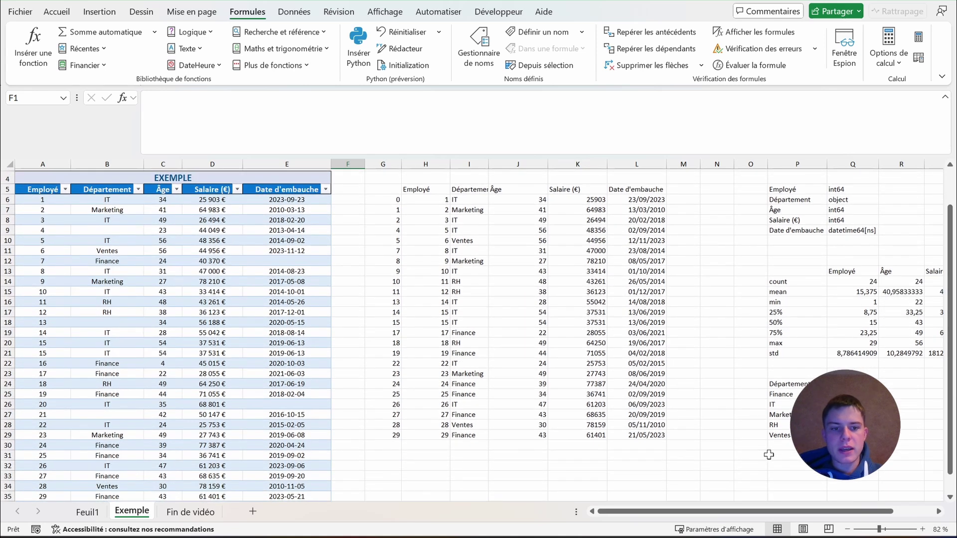
drag(724, 512, 774, 509)
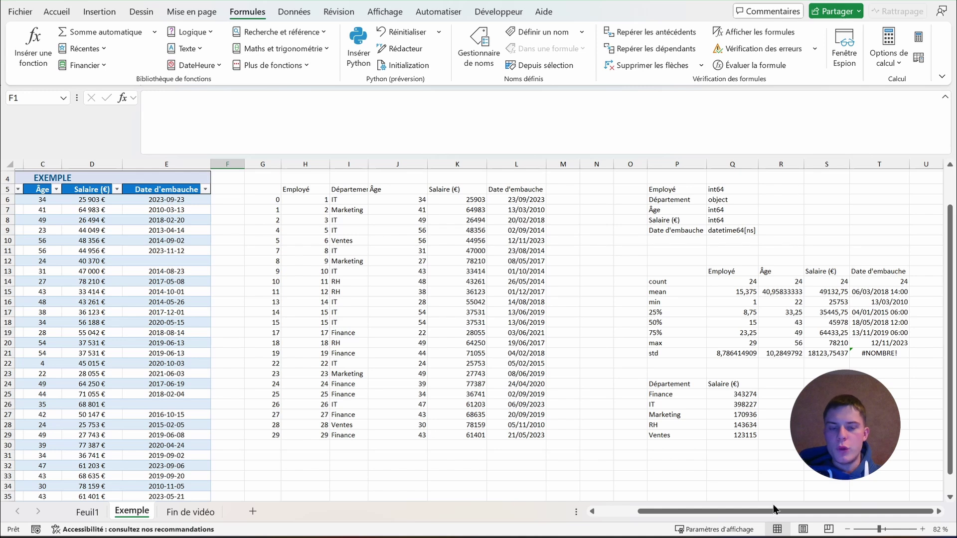
scroll(746, 449, up, 1)
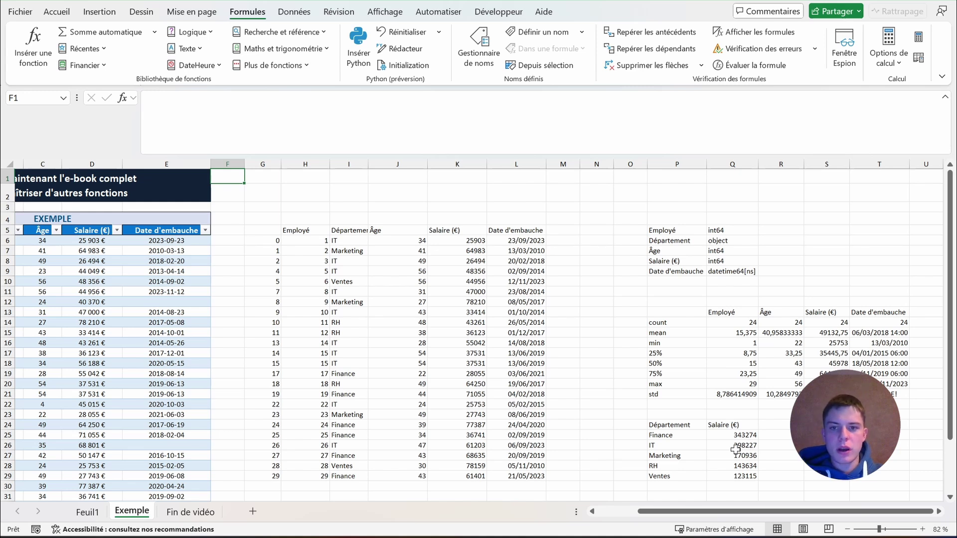
- Inspect the Python code behind the describe() statistics, the department salary totals and the data types output
click(667, 314)
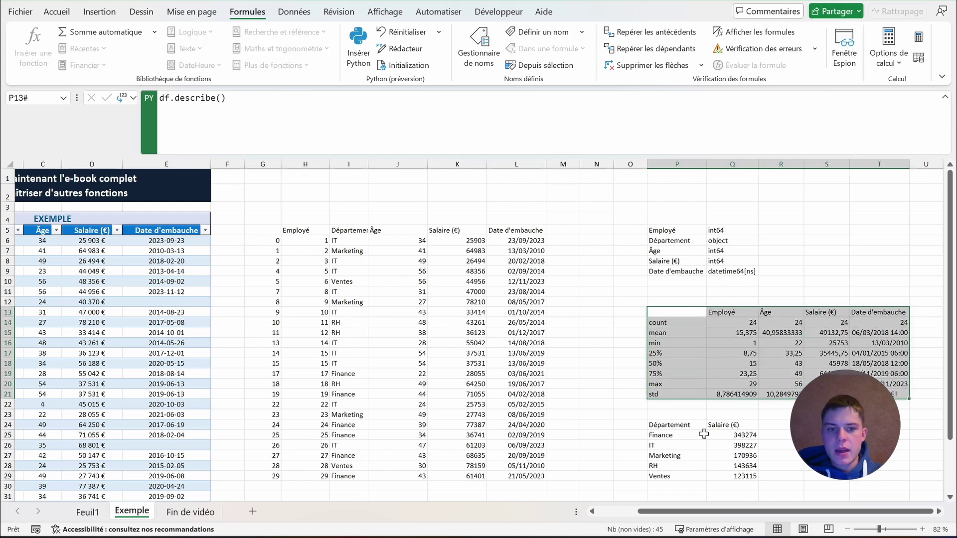
click(689, 426)
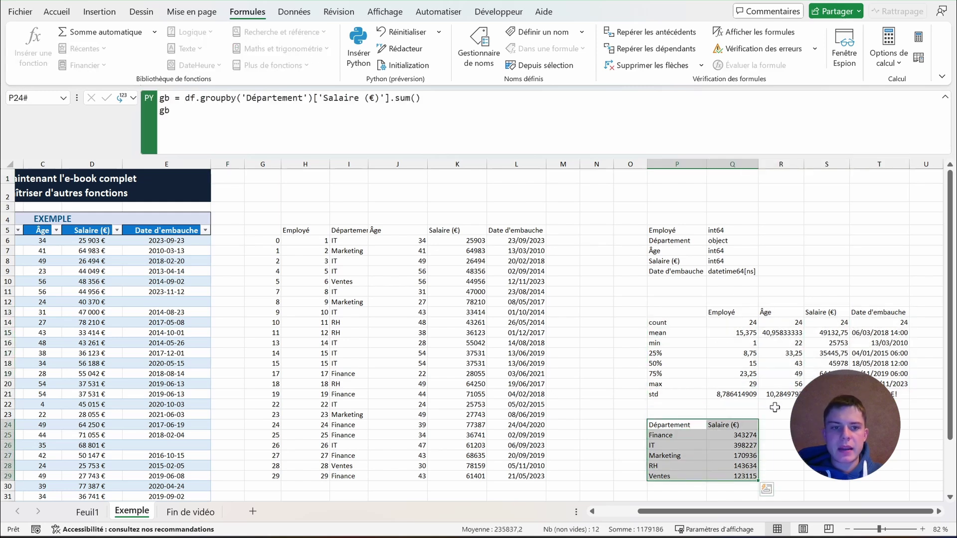
click(743, 273)
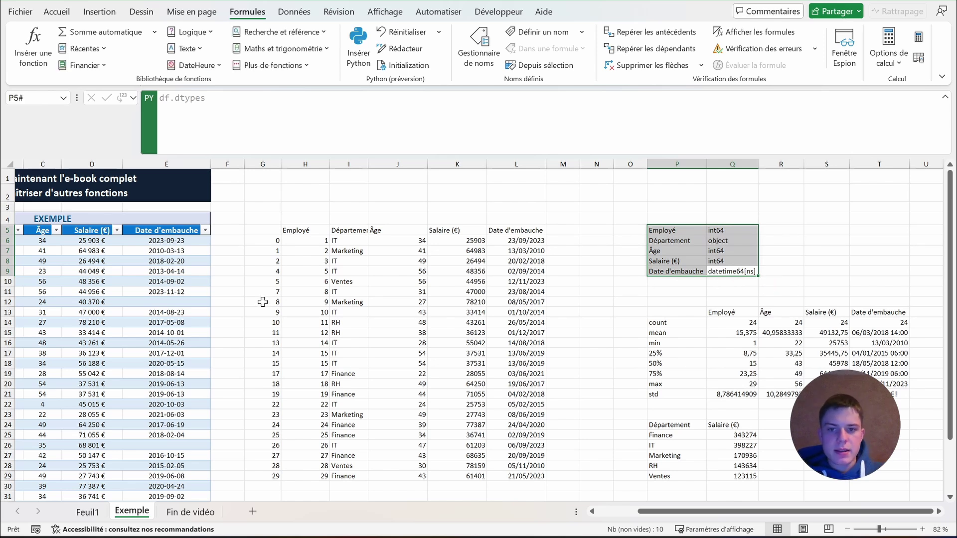
- Review the numeric conversion, date conversion and dropna lines in G5's Python code and rerun it unmodified
scroll(457, 388, left, 2)
click(381, 231)
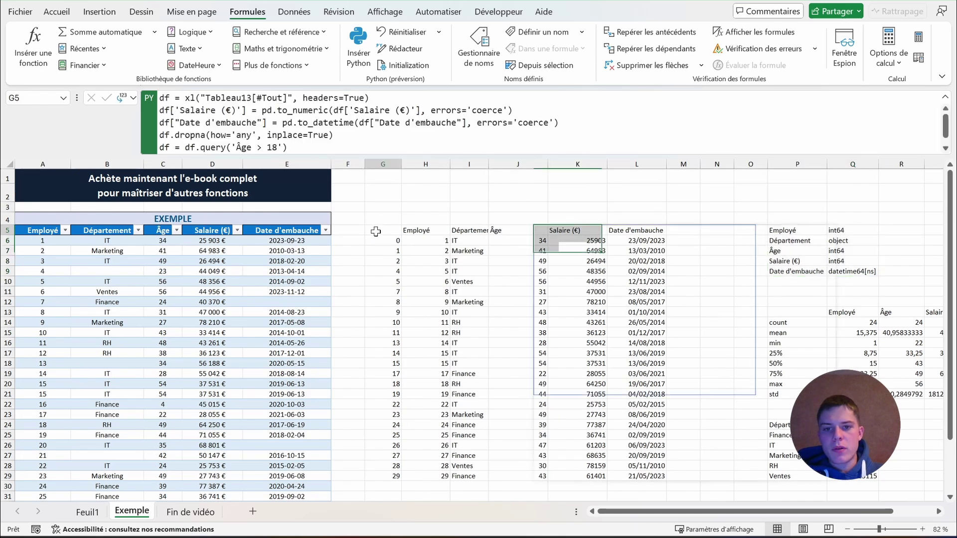
click(419, 144)
drag(422, 137, 142, 111)
click(404, 146)
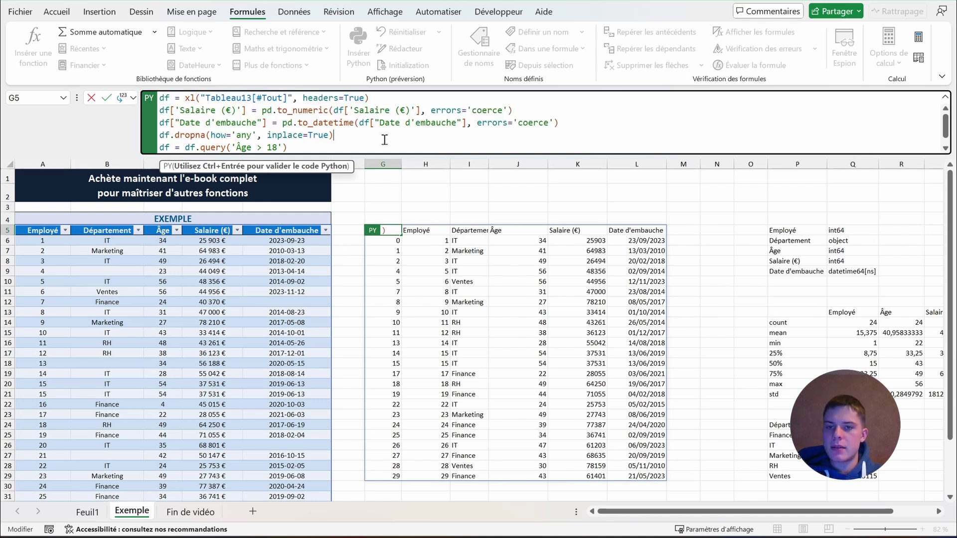
key(ctrl+Return)
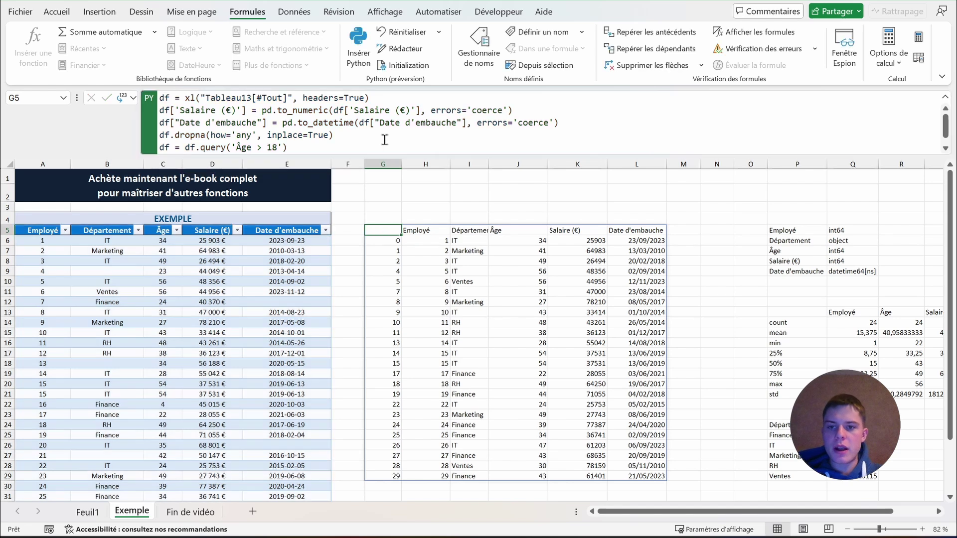
- Set the salary in D12 of the source table to 42000 for the Finance employee without a hire date
click(288, 298)
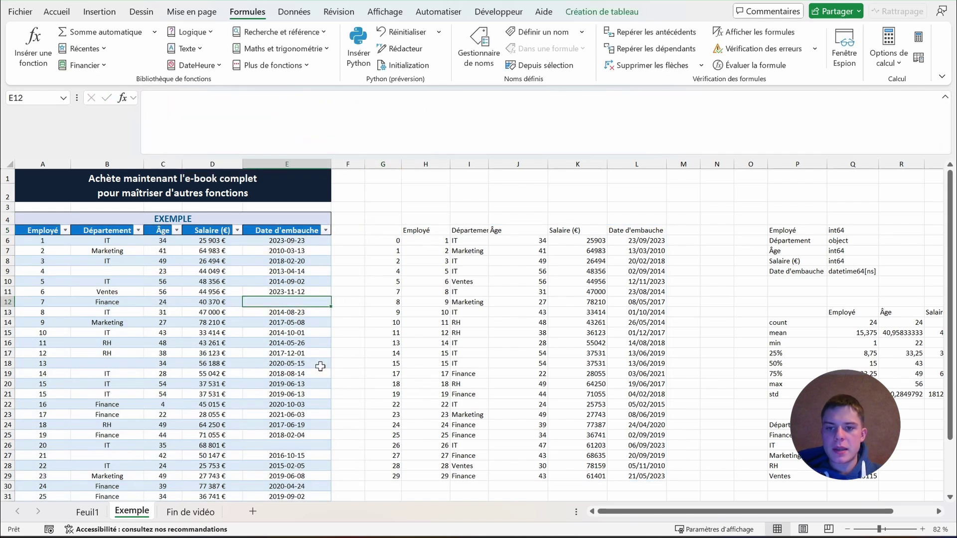
key(Left)
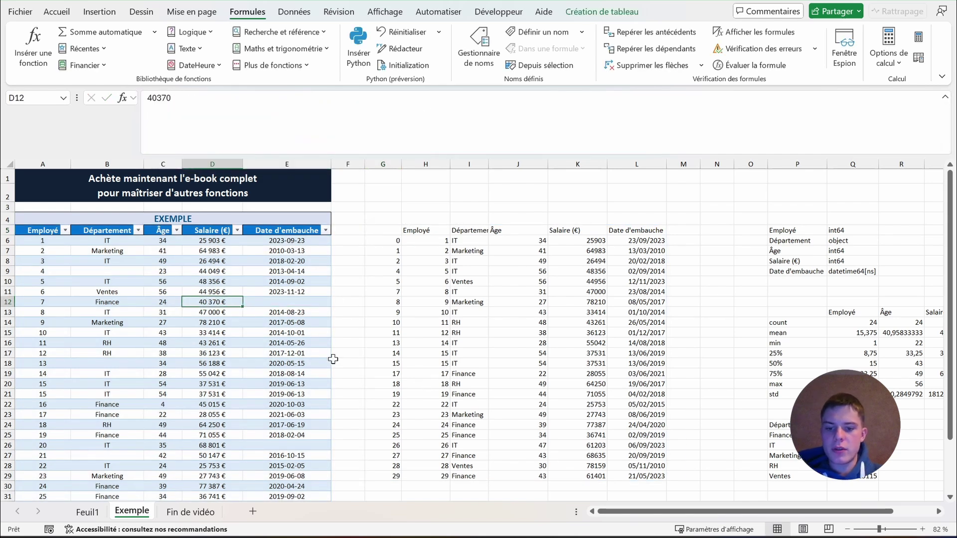
text(42000)
key(Return)
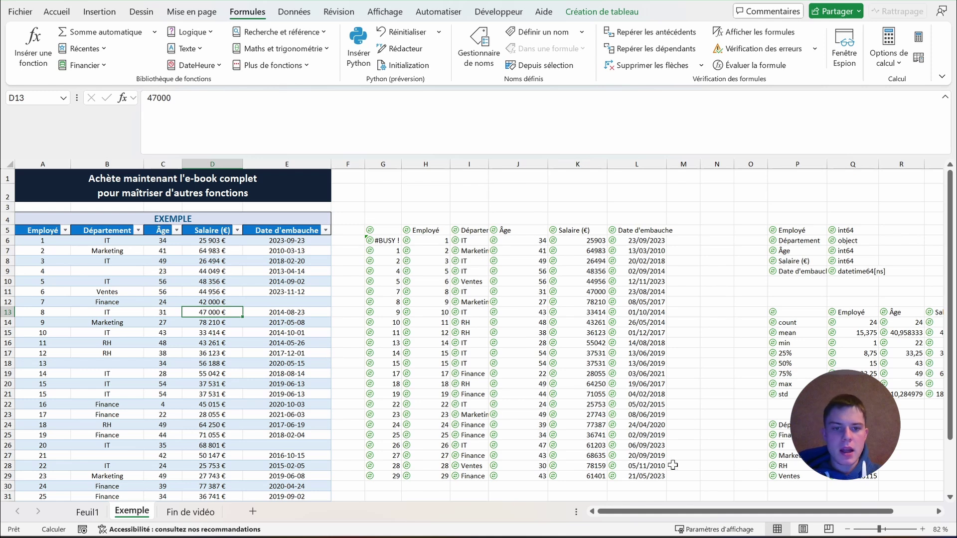
- Examine the recalculated DataFrame output from G5, its statistics and the department totals
click(658, 476)
drag(621, 511, 661, 514)
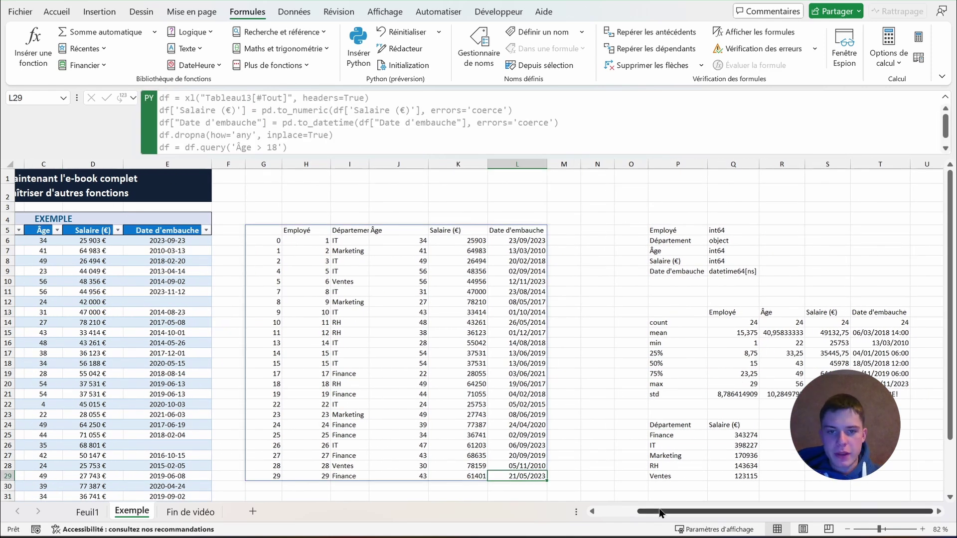
click(264, 232)
key(ctrl+a)
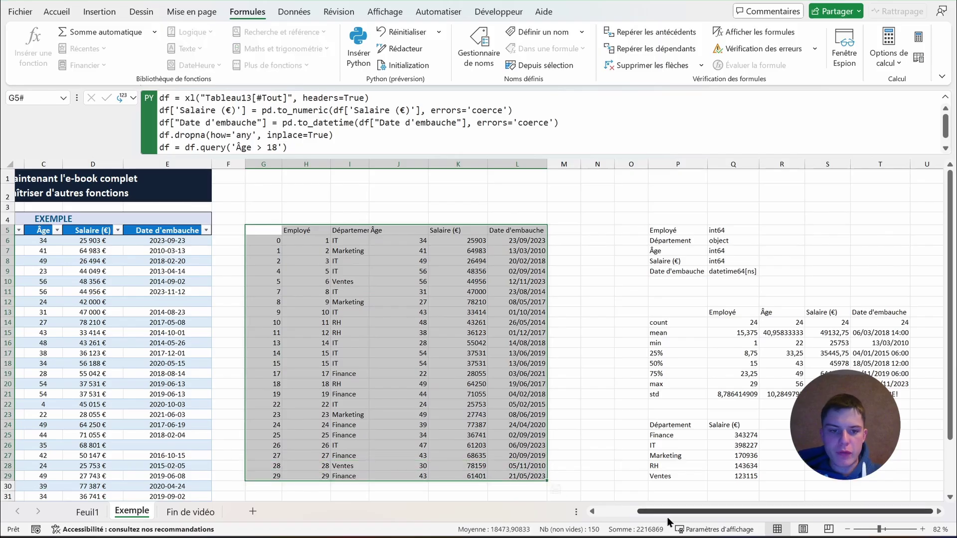
drag(668, 511, 643, 511)
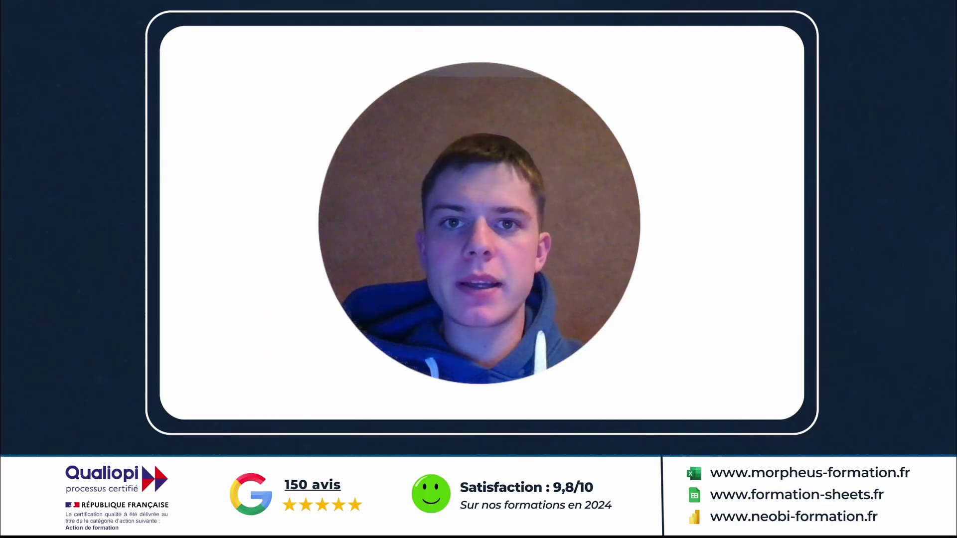